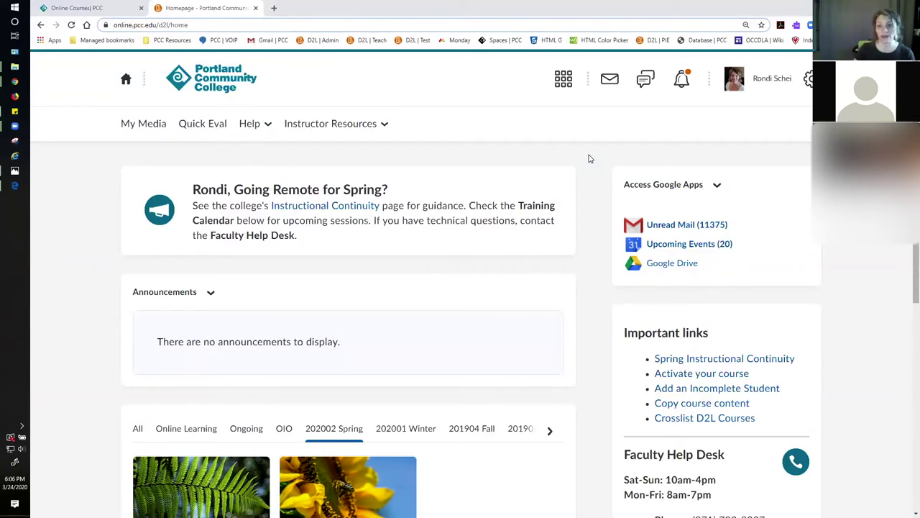
- Open the Content area of the EC-298-0-23349 - Malthusian Arguments course
{"action": "scroll", "coordinate": [590, 158], "scroll_direction": "down", "scroll_amount": 2}
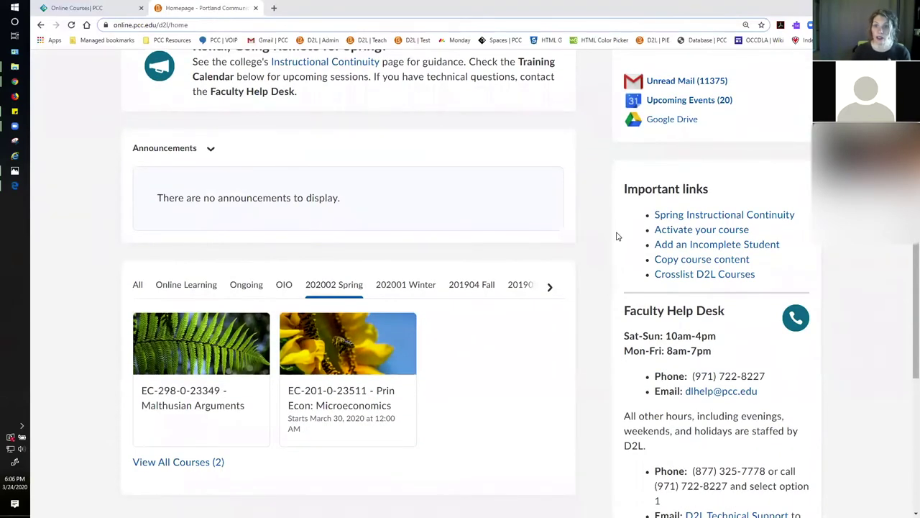
{"action": "left_click", "coordinate": [193, 397]}
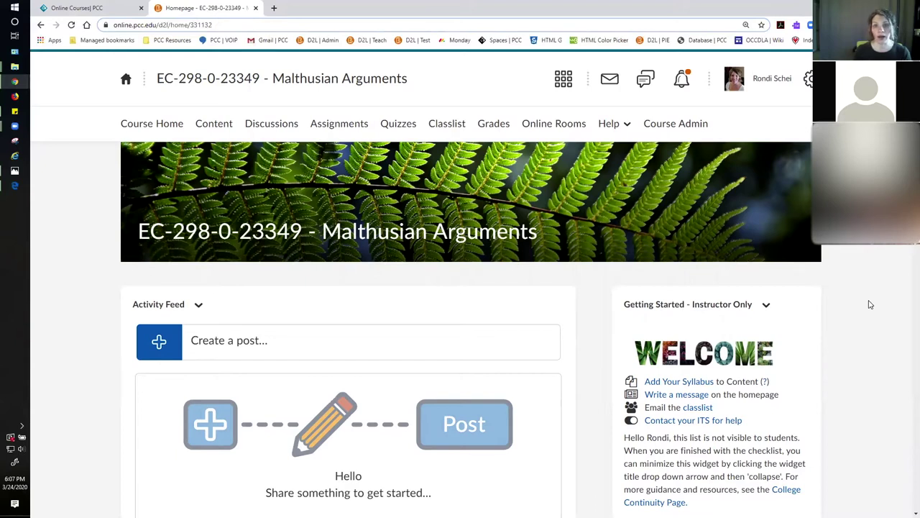
{"action": "left_click", "coordinate": [216, 125]}
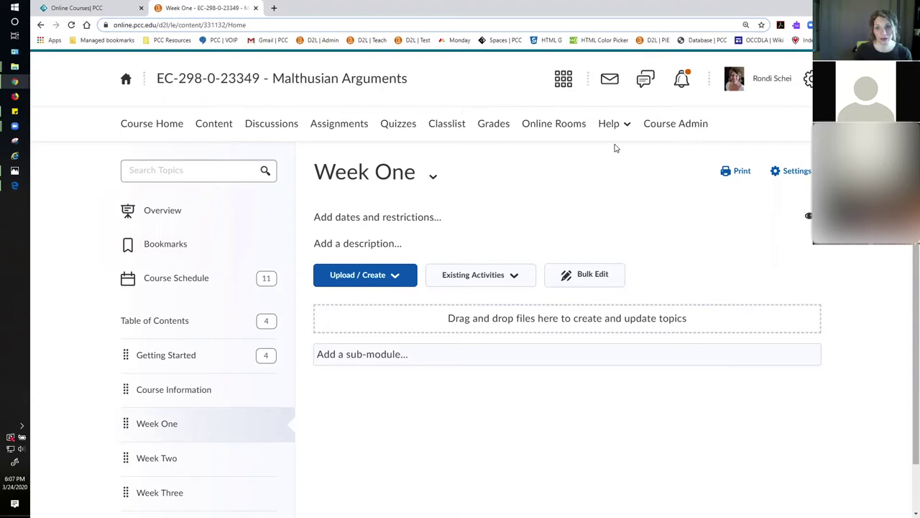
- Delete the entire welcome description from the course content's Overview page and save it empty
{"action": "scroll", "coordinate": [370, 189], "scroll_direction": "down", "scroll_amount": 1}
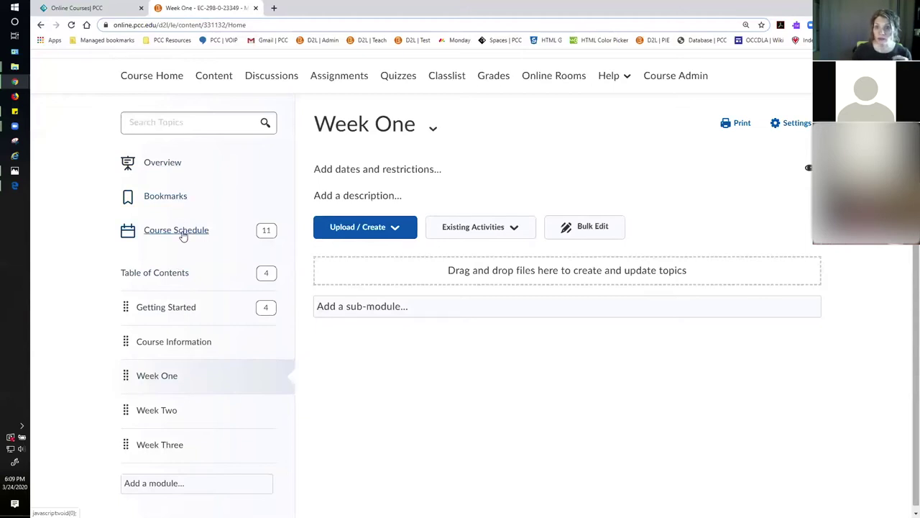
{"action": "left_click", "coordinate": [176, 164]}
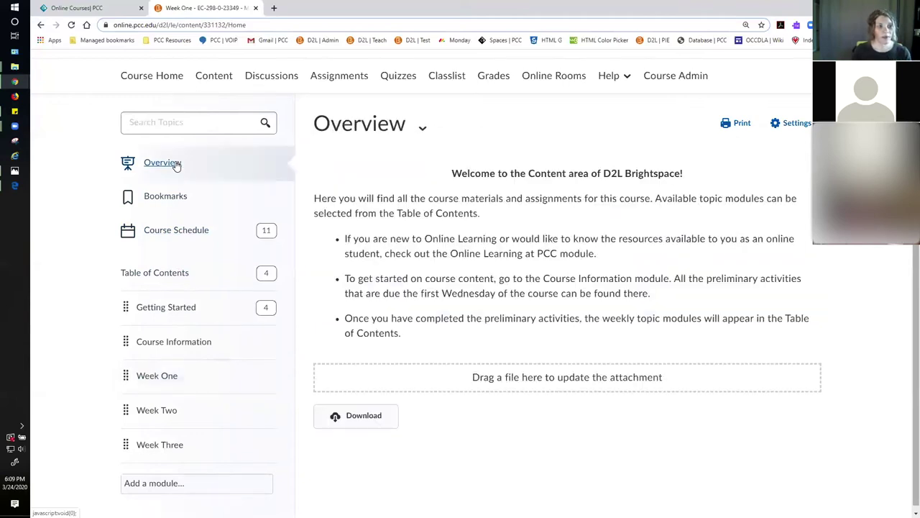
{"action": "left_click", "coordinate": [541, 228]}
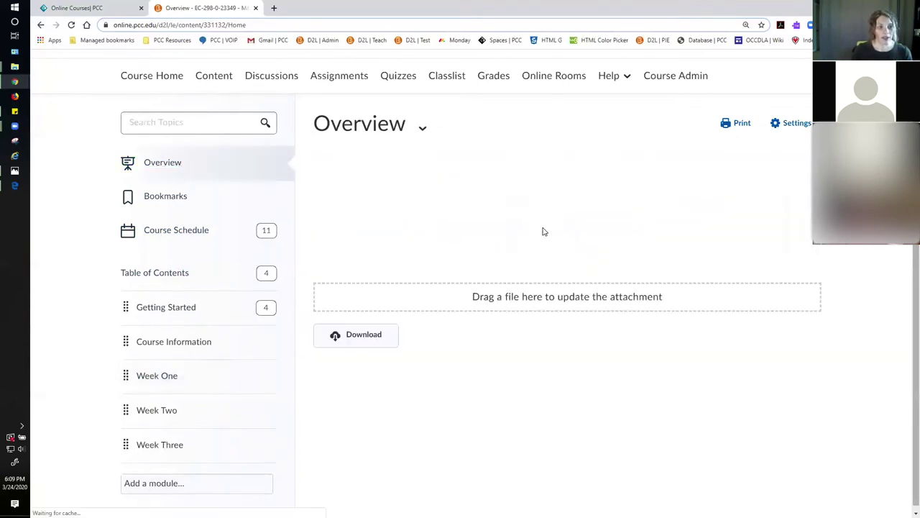
{"action": "key", "text": "ctrl+a"}
{"action": "key", "text": "Delete"}
{"action": "left_click", "coordinate": [351, 275]}
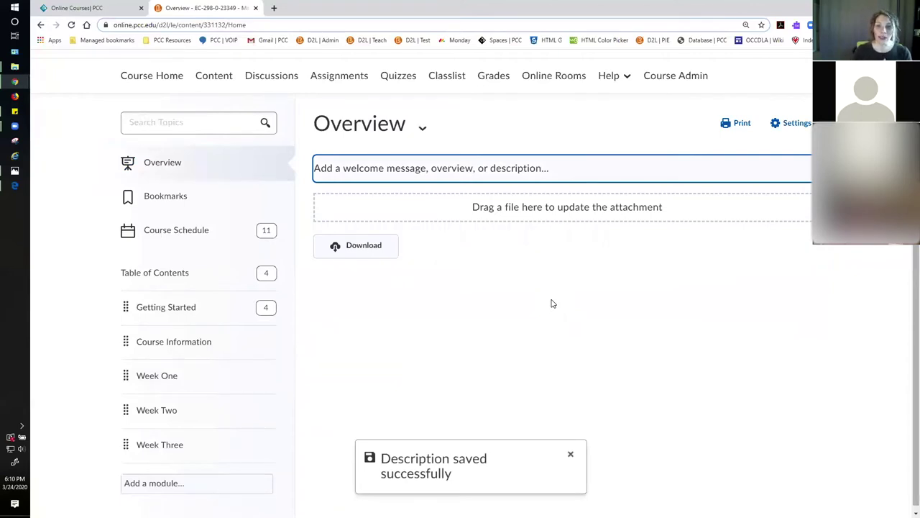
{"action": "left_click", "coordinate": [553, 303]}
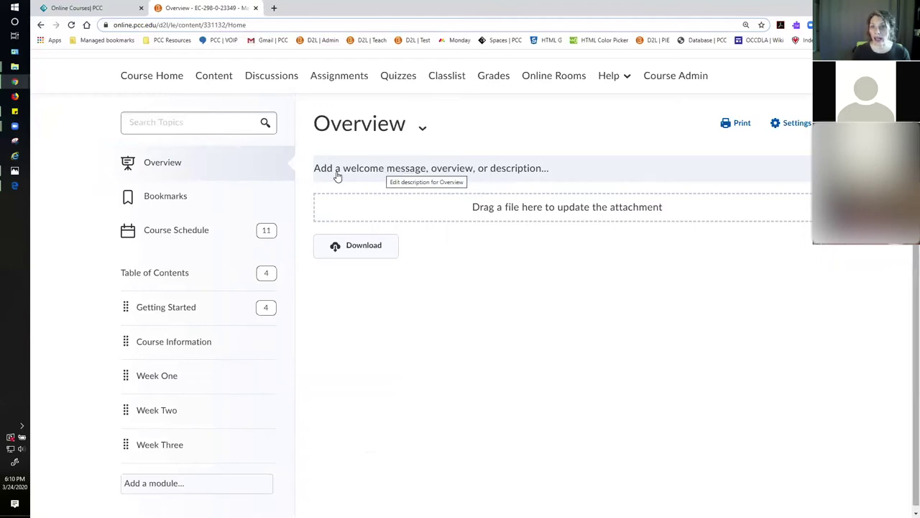
- Open the empty Overview description for editing and paste in the welcome text with its bulleted list
{"action": "left_click", "coordinate": [515, 171]}
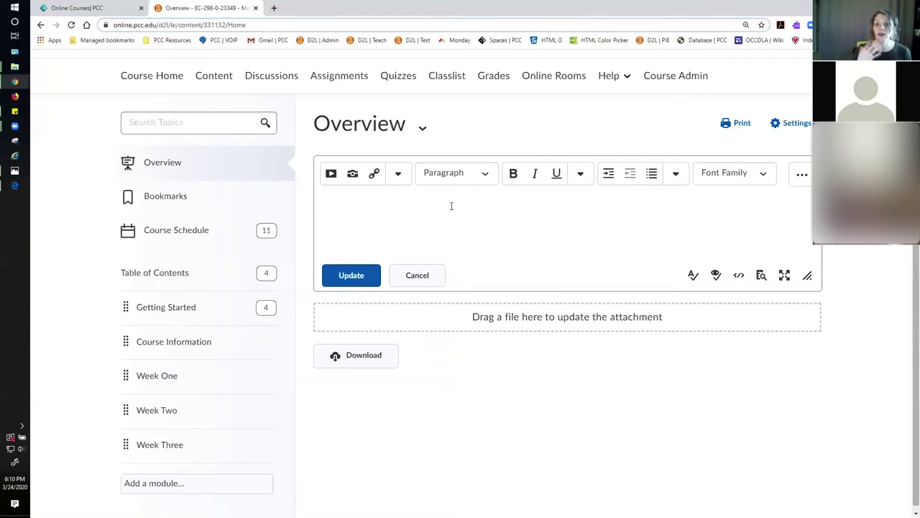
{"action": "key", "text": "ctrl+v"}
{"action": "scroll", "coordinate": [520, 220], "scroll_direction": "up", "scroll_amount": 1}
{"action": "scroll", "coordinate": [520, 220], "scroll_direction": "up", "scroll_amount": 3}
- Make the line "Welcome to the Content area of D2L Brightspace!" bold and centered, and save the Overview description
{"action": "left_click_drag", "start_coordinate": [565, 207], "coordinate": [316, 209]}
{"action": "key", "text": "ctrl+b"}
{"action": "left_click", "coordinate": [676, 174]}
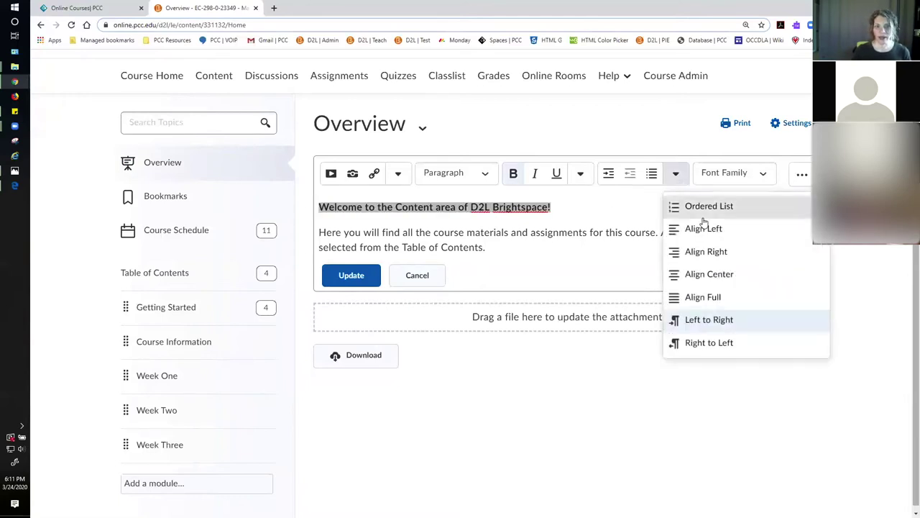
{"action": "left_click", "coordinate": [699, 276]}
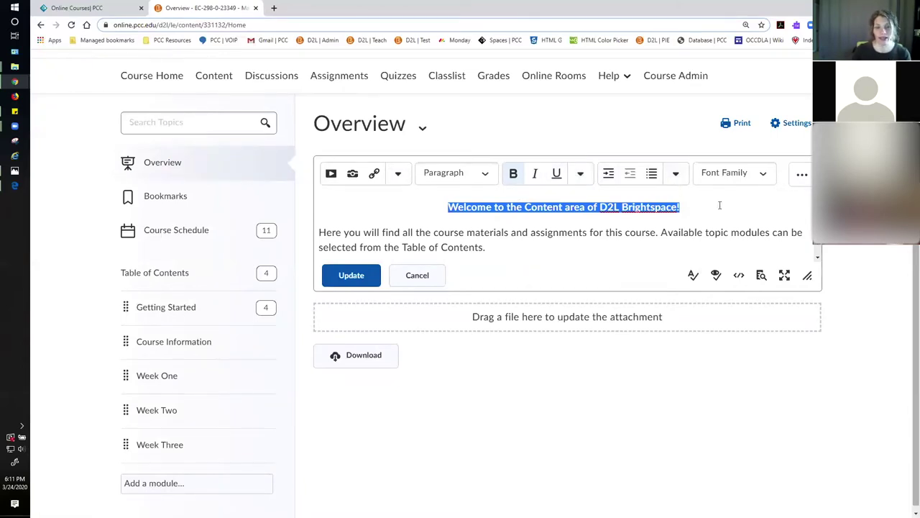
{"action": "left_click", "coordinate": [637, 231]}
{"action": "scroll", "coordinate": [458, 240], "scroll_direction": "down", "scroll_amount": 1}
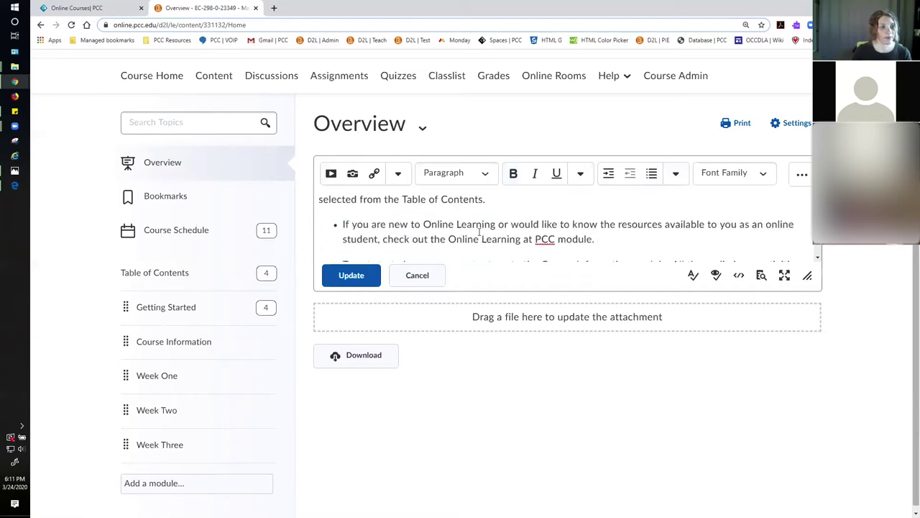
{"action": "left_click", "coordinate": [357, 277]}
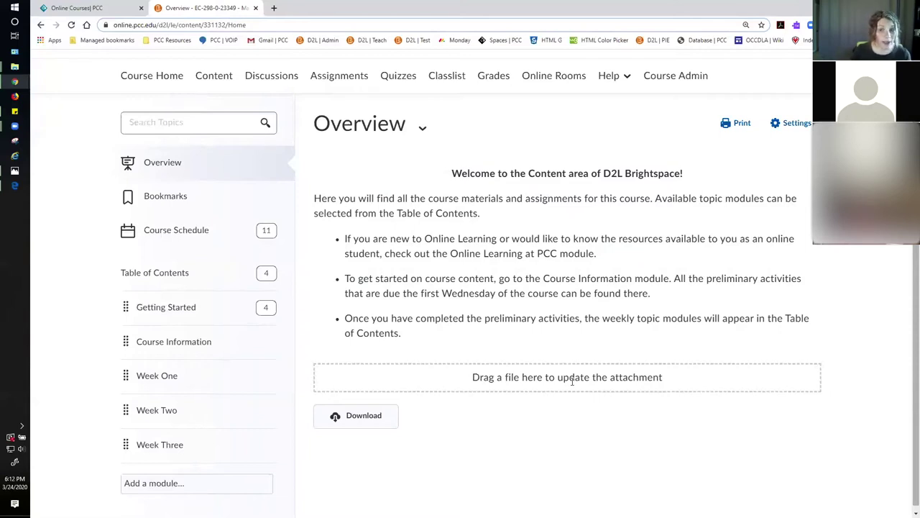
- Arrange the browser beside the Instructional Content folder, attach CourseSyllabusSchedule-Summer2017.pdf to the Overview, and maximize the browser again
{"action": "double_click", "coordinate": [480, 20]}
{"action": "left_click_drag", "start_coordinate": [480, 20], "coordinate": [558, 35]}
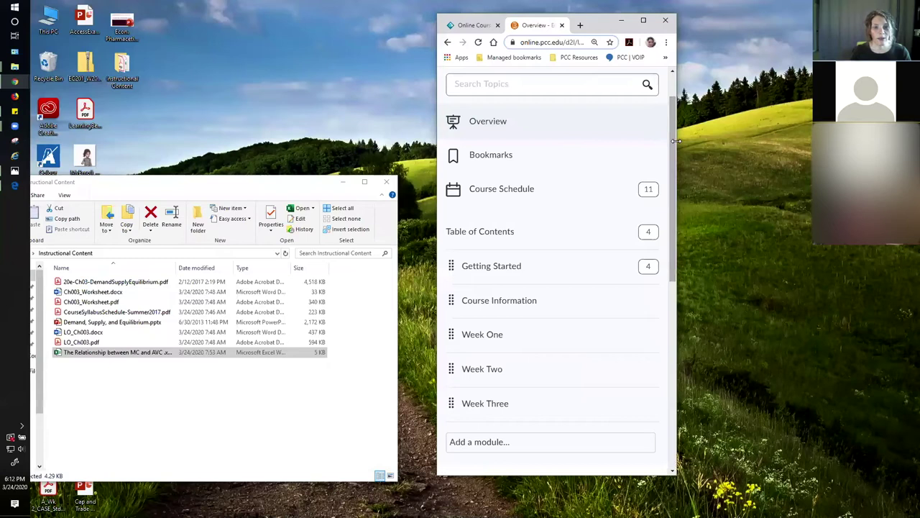
{"action": "left_click_drag", "start_coordinate": [676, 141], "coordinate": [919, 144]}
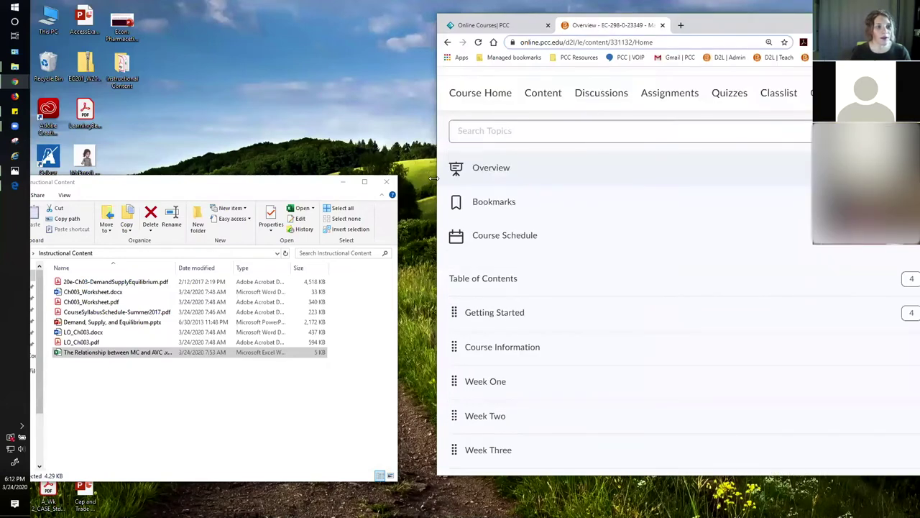
{"action": "left_click_drag", "start_coordinate": [434, 178], "coordinate": [301, 180]}
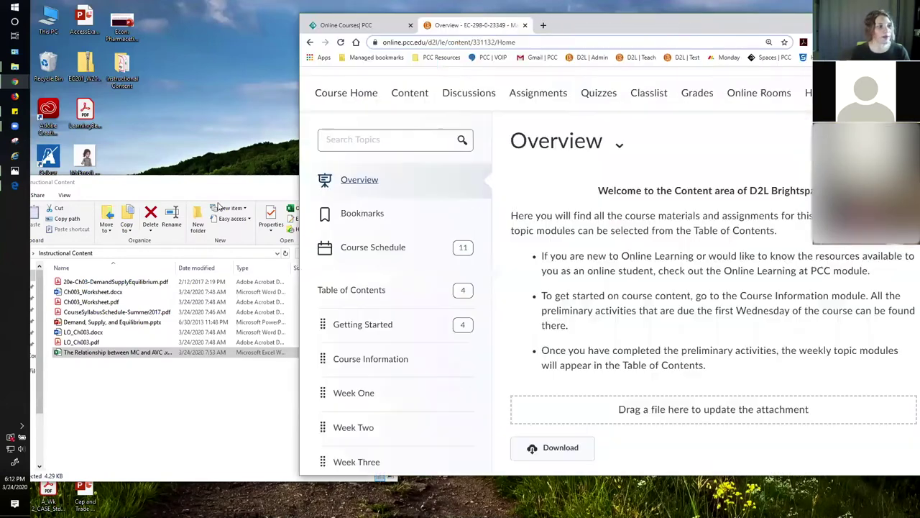
{"action": "left_click", "coordinate": [217, 194]}
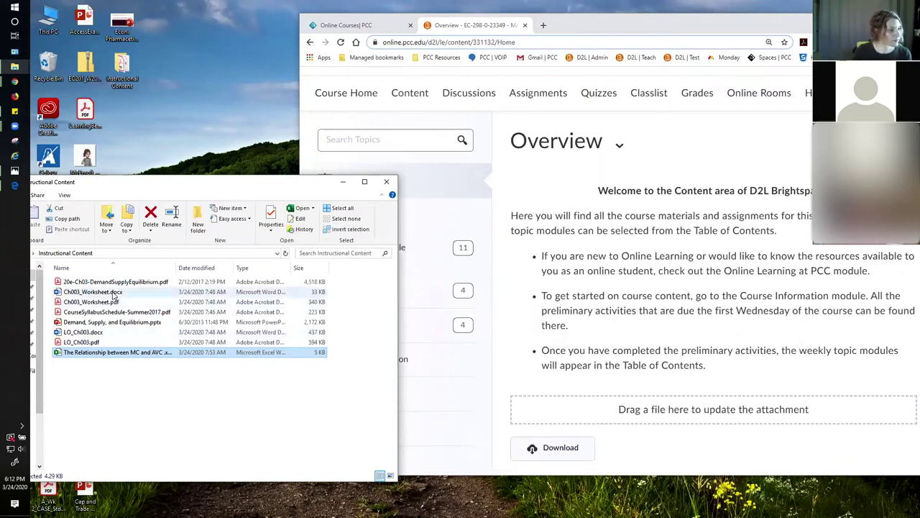
{"action": "left_click_drag", "start_coordinate": [114, 312], "coordinate": [625, 408]}
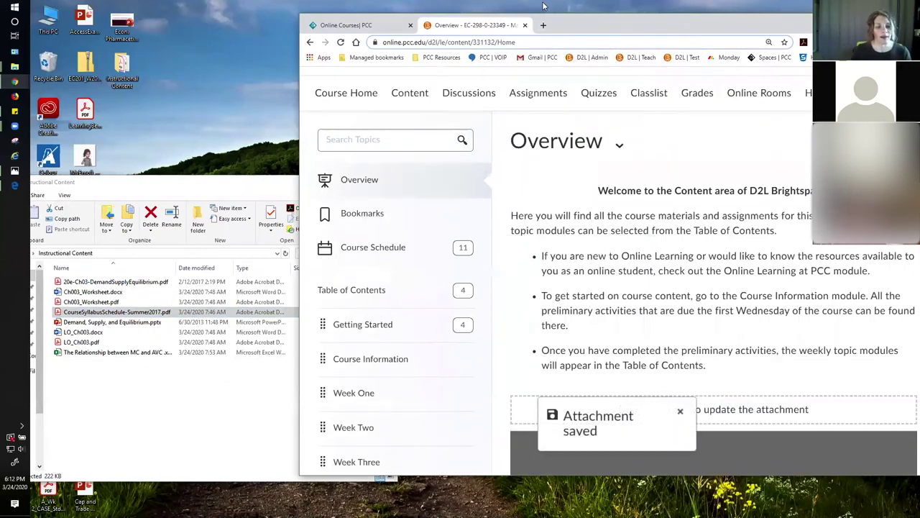
{"action": "double_click", "coordinate": [650, 23]}
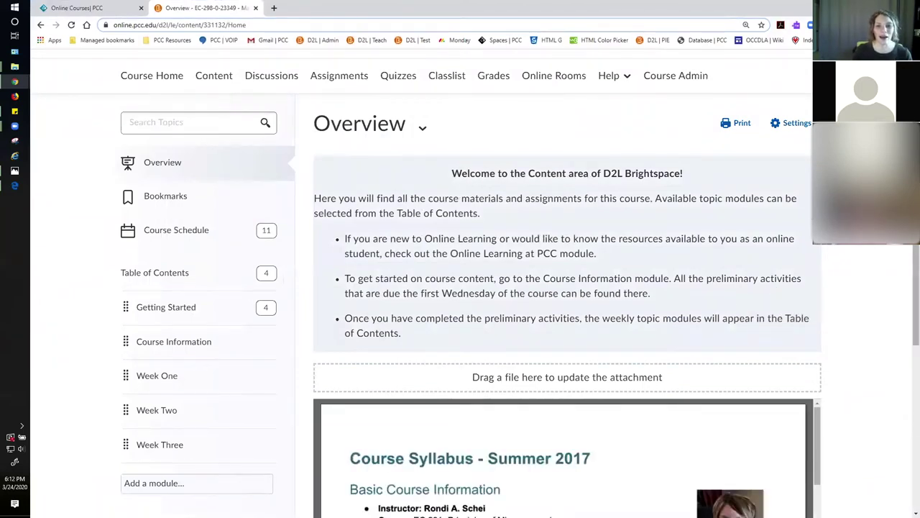
- Look through the attached syllabus in the Overview page's document preview and return to its beginning
{"action": "scroll", "coordinate": [908, 274], "scroll_direction": "down", "scroll_amount": 2}
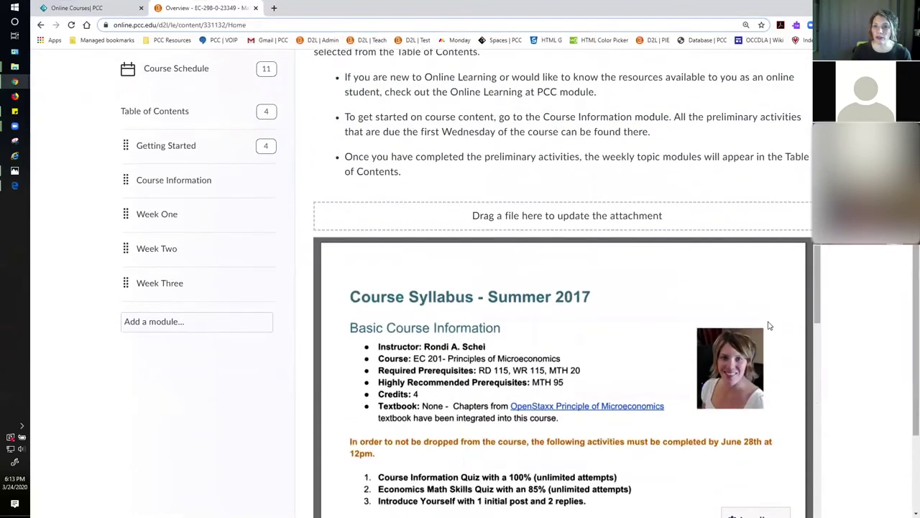
{"action": "scroll", "coordinate": [769, 325], "scroll_direction": "down", "scroll_amount": 3}
{"action": "scroll", "coordinate": [768, 327], "scroll_direction": "down", "scroll_amount": 3}
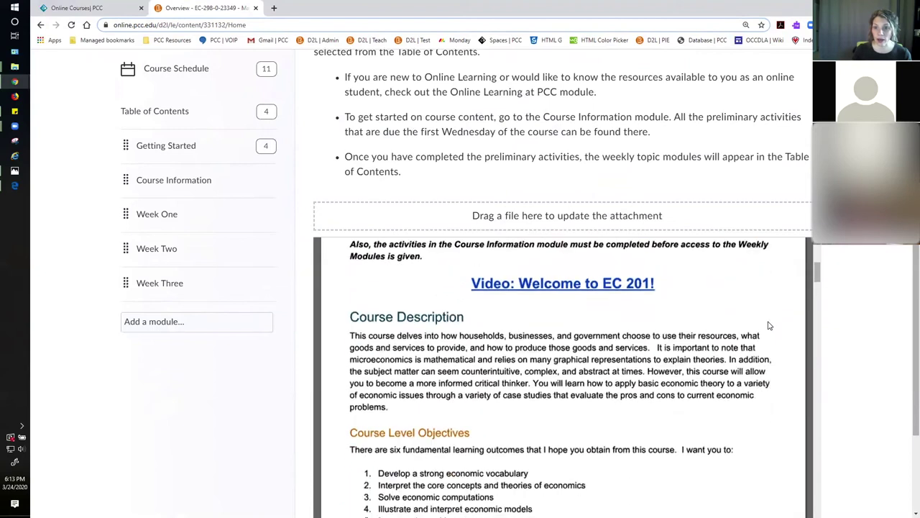
{"action": "scroll", "coordinate": [768, 326], "scroll_direction": "down", "scroll_amount": 5}
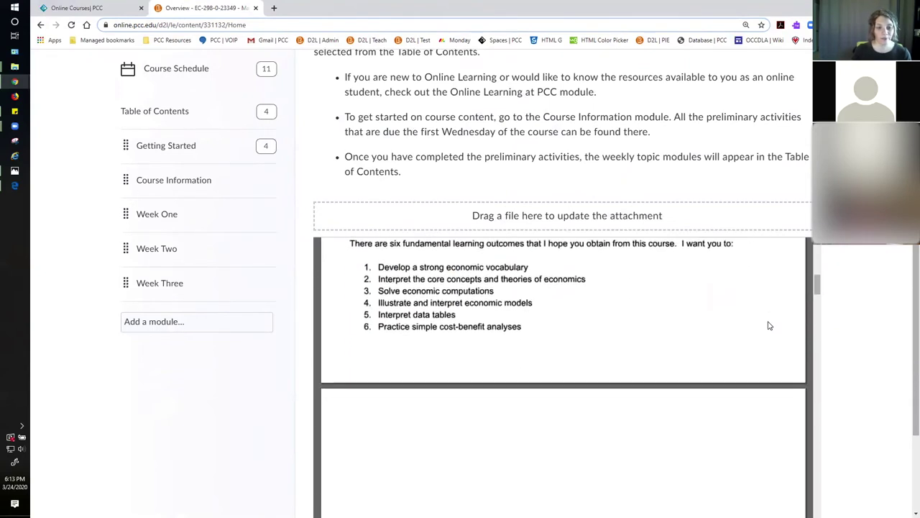
{"action": "left_click_drag", "start_coordinate": [818, 316], "coordinate": [816, 252]}
{"action": "scroll", "coordinate": [907, 257], "scroll_direction": "up", "scroll_amount": 3}
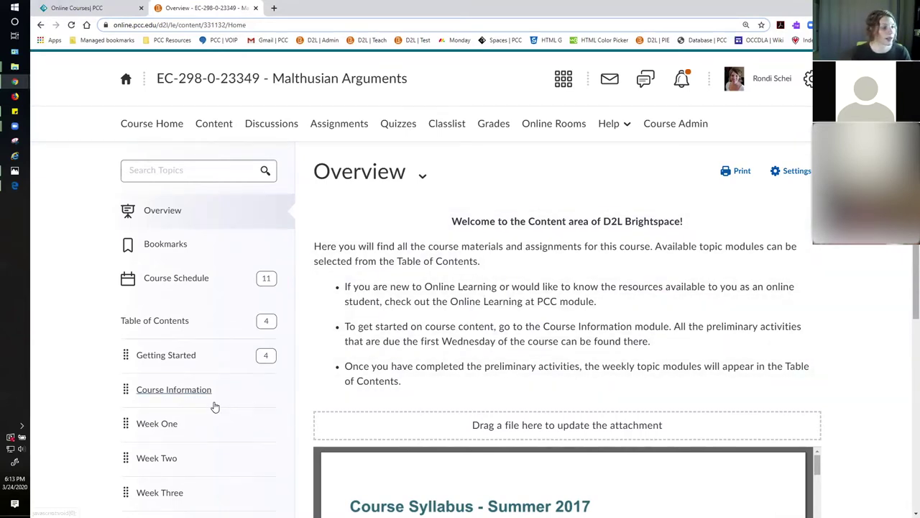
- Open the Table of Contents and examine the Getting Started module's description and topics alongside the list of modules
{"action": "left_click", "coordinate": [154, 325]}
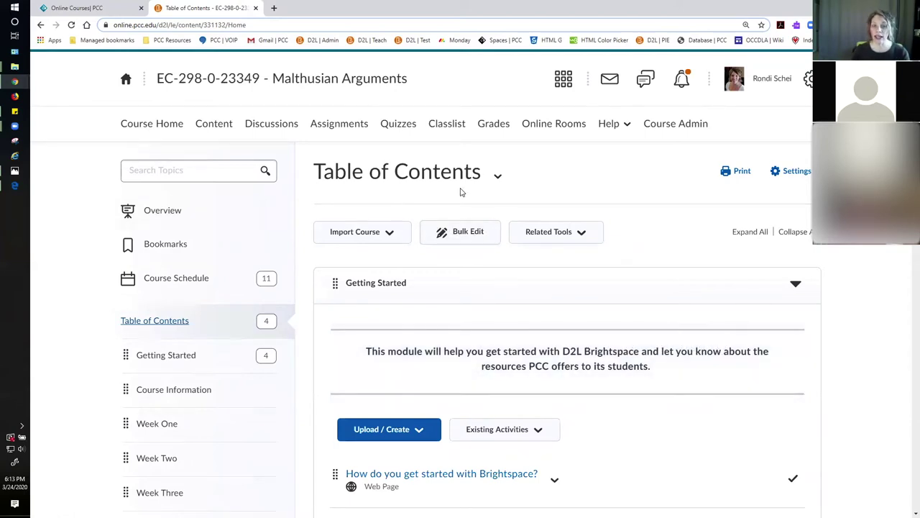
{"action": "scroll", "coordinate": [594, 242], "scroll_direction": "down", "scroll_amount": 1}
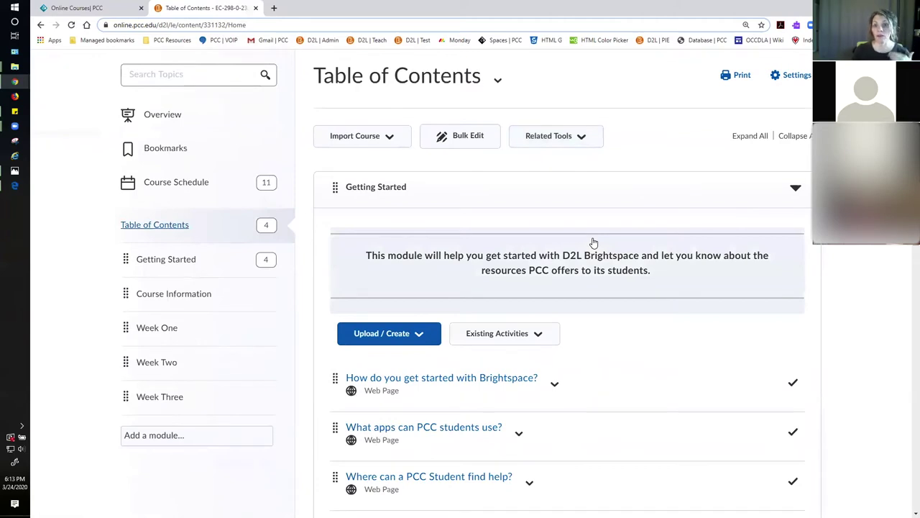
{"action": "scroll", "coordinate": [594, 243], "scroll_direction": "down", "scroll_amount": 1}
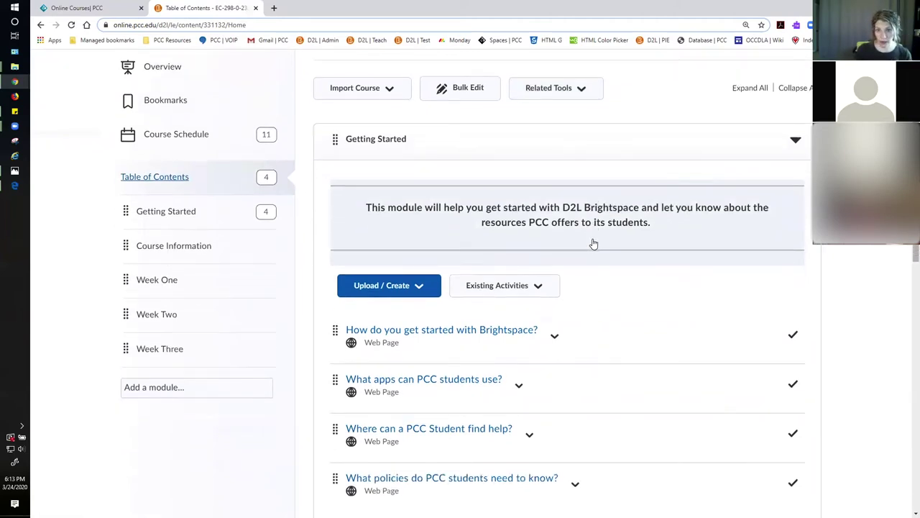
{"action": "scroll", "coordinate": [612, 384], "scroll_direction": "up", "scroll_amount": 2}
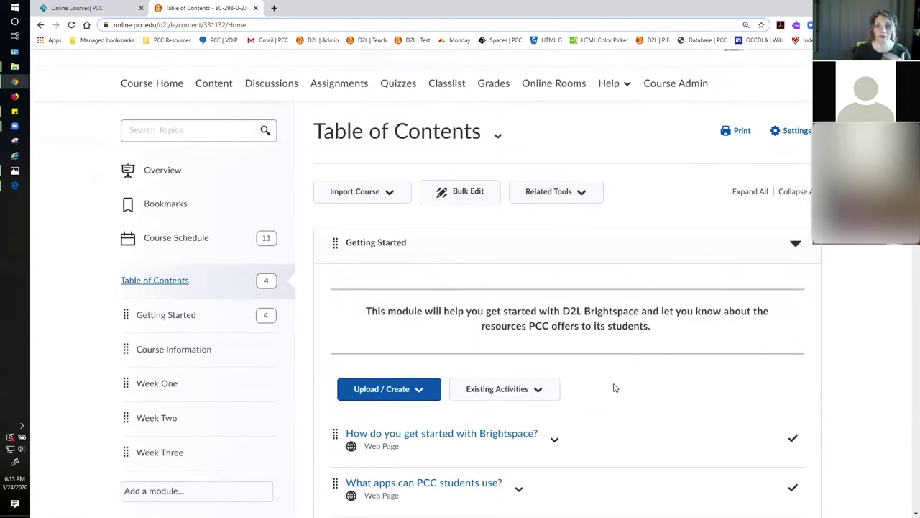
{"action": "scroll", "coordinate": [615, 388], "scroll_direction": "up", "scroll_amount": 1}
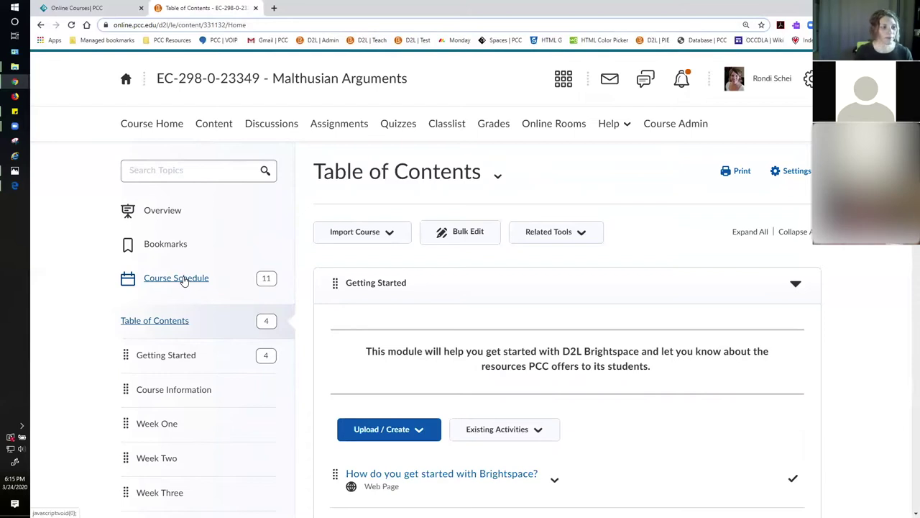
{"action": "scroll", "coordinate": [543, 278], "scroll_direction": "down", "scroll_amount": 1}
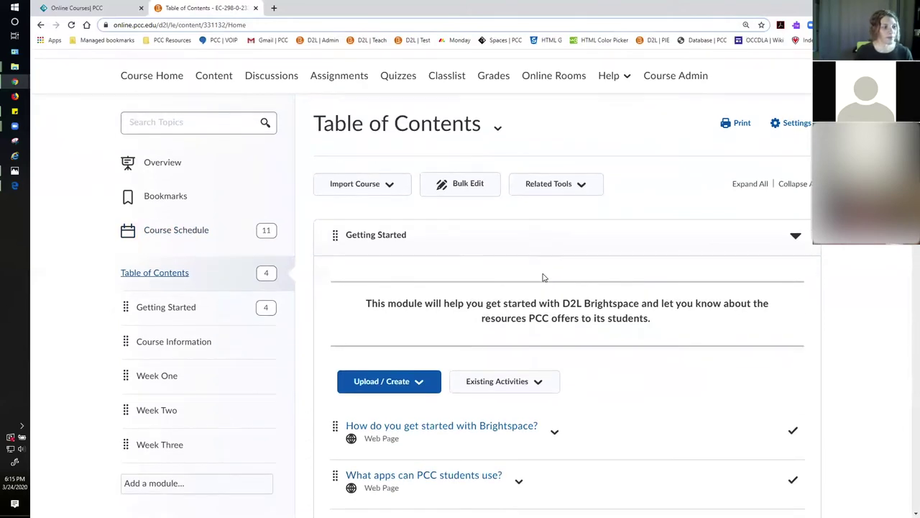
{"action": "scroll", "coordinate": [543, 277], "scroll_direction": "down", "scroll_amount": 1}
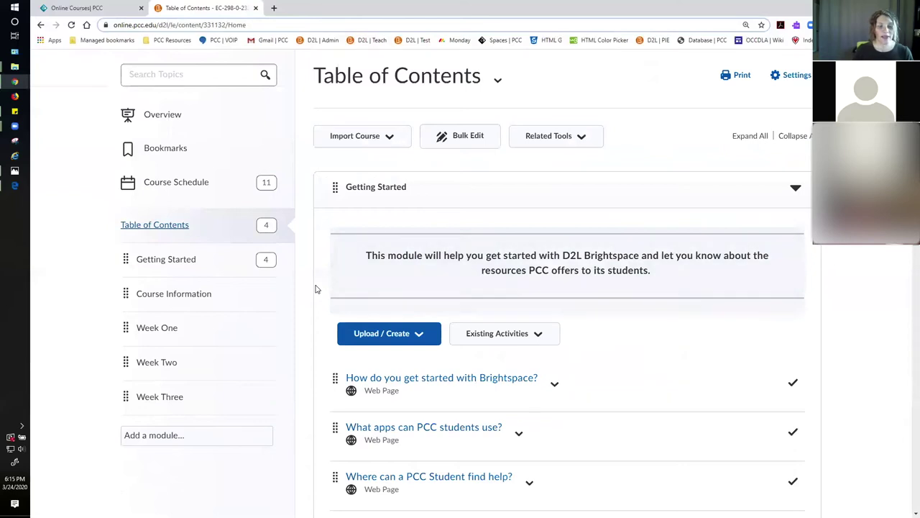
{"action": "scroll", "coordinate": [315, 289], "scroll_direction": "up", "scroll_amount": 2}
{"action": "scroll", "coordinate": [315, 290], "scroll_direction": "down", "scroll_amount": 1}
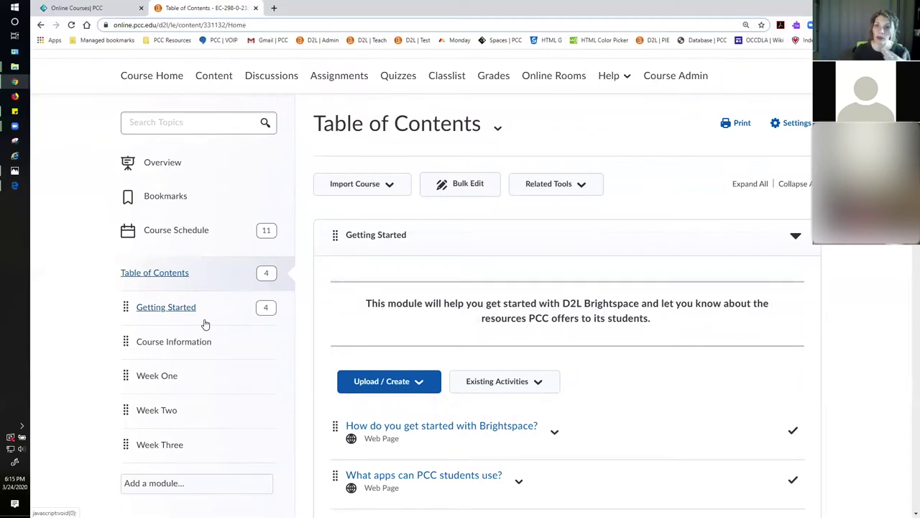
- Open the Getting Started module and view its topic "How do you get started with Brightspace?"
{"action": "left_click", "coordinate": [178, 315]}
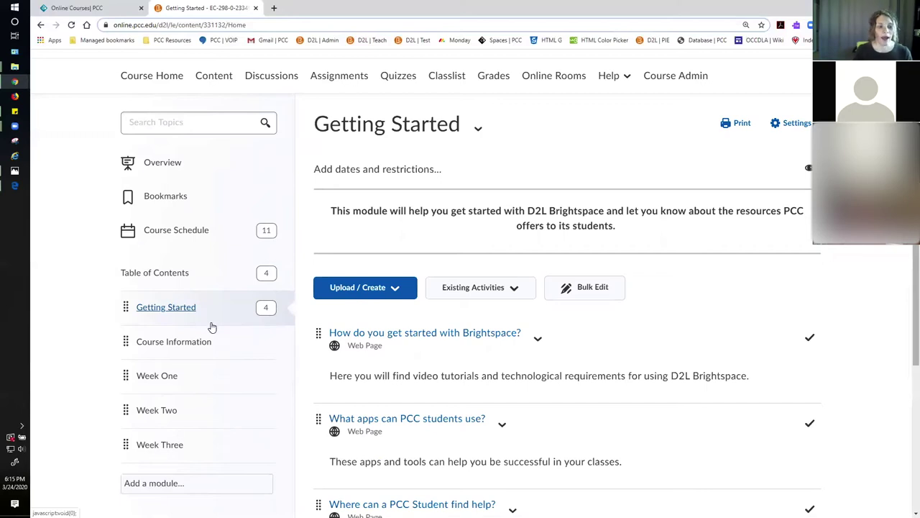
{"action": "scroll", "coordinate": [400, 372], "scroll_direction": "down", "scroll_amount": 1}
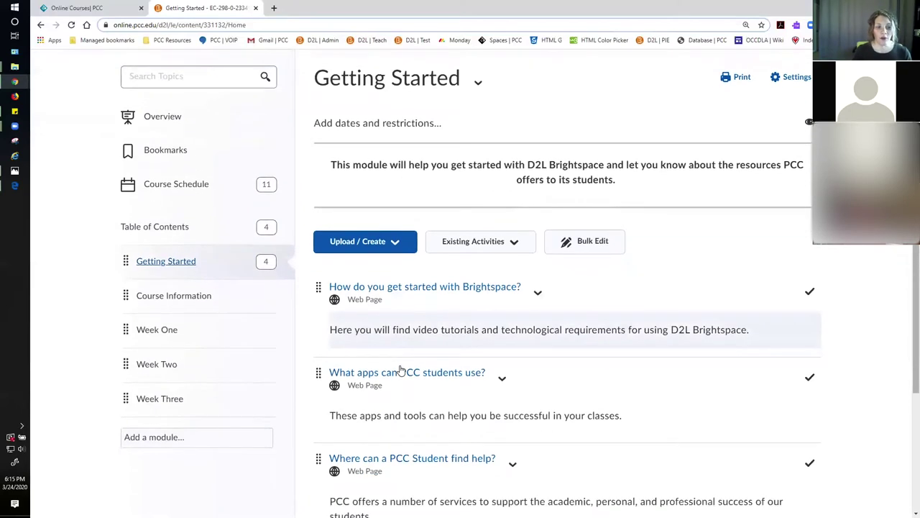
{"action": "left_click", "coordinate": [395, 289]}
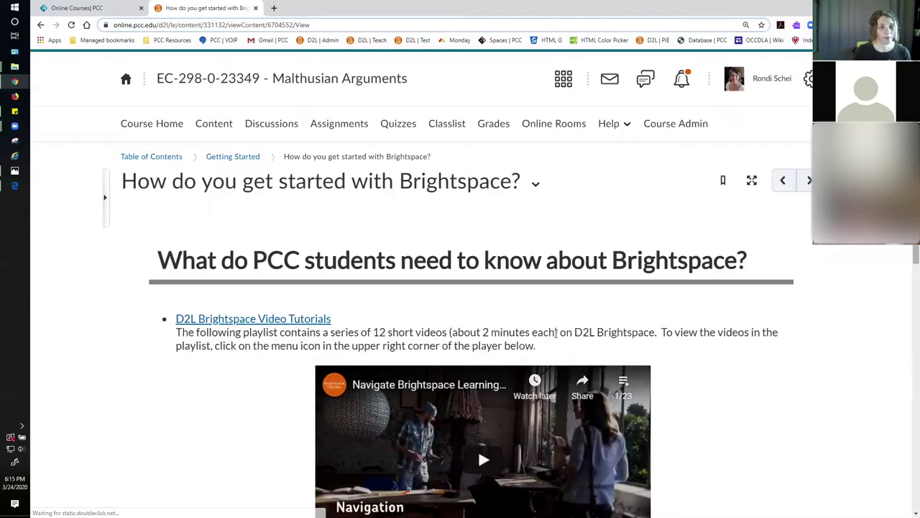
{"action": "scroll", "coordinate": [594, 323], "scroll_direction": "down", "scroll_amount": 2}
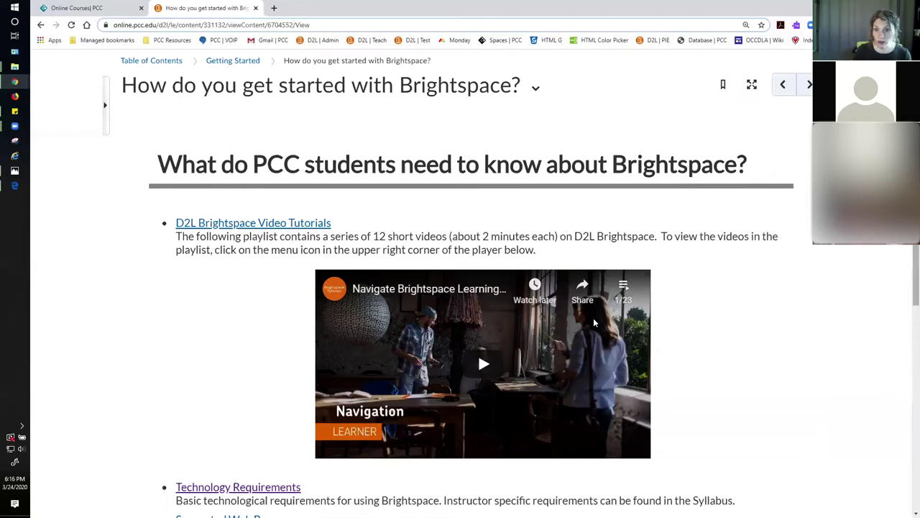
- Look through the topic "How do you get started with Brightspace?" and continue to the list in "What apps can PCC students use?"
{"action": "scroll", "coordinate": [594, 323], "scroll_direction": "down", "scroll_amount": 1}
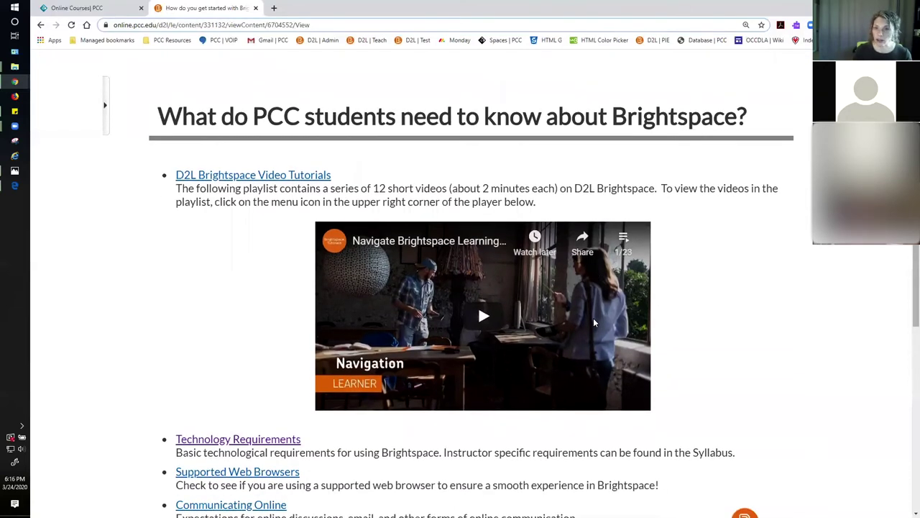
{"action": "scroll", "coordinate": [593, 319], "scroll_direction": "down", "scroll_amount": 1}
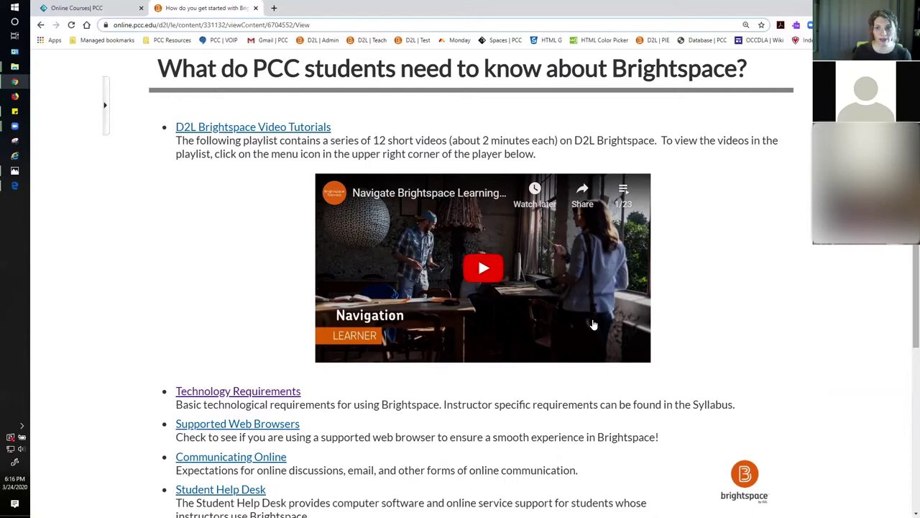
{"action": "scroll", "coordinate": [598, 365], "scroll_direction": "up", "scroll_amount": 4}
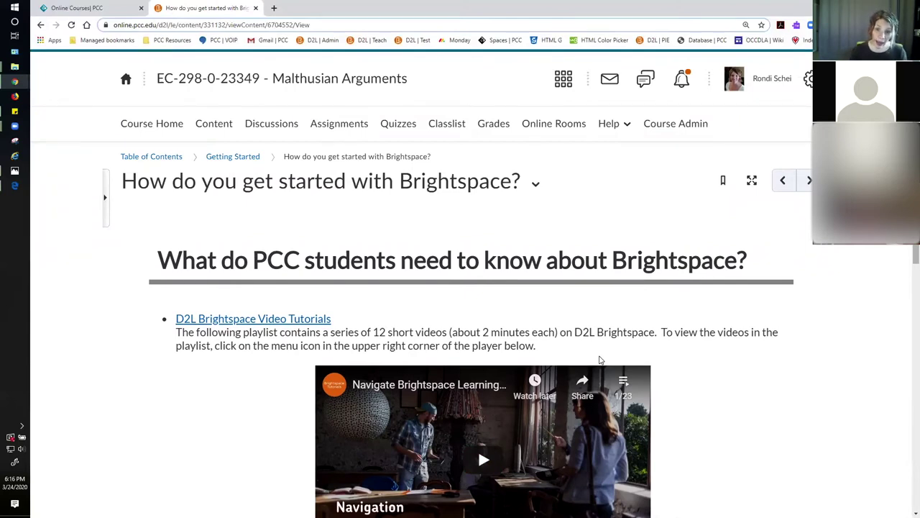
{"action": "left_click", "coordinate": [809, 181]}
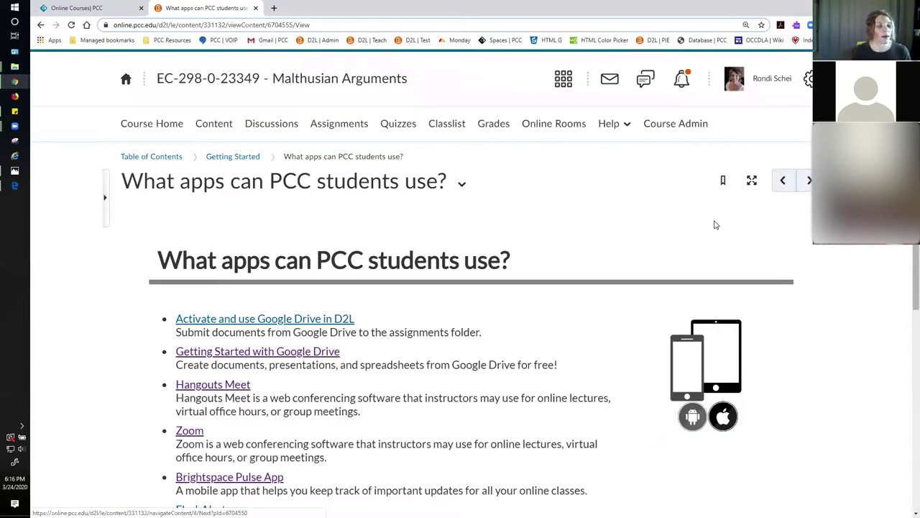
{"action": "scroll", "coordinate": [691, 251], "scroll_direction": "down", "scroll_amount": 1}
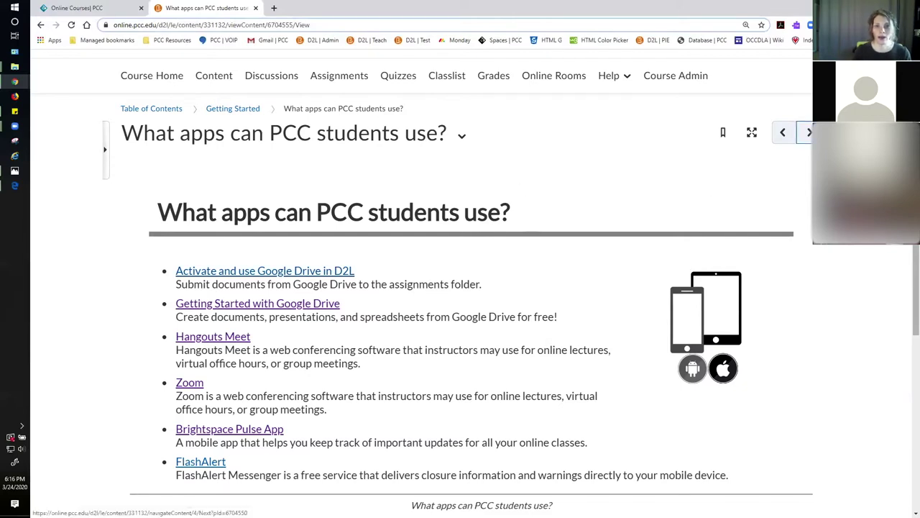
- View the topics "Where can a PCC Student find help?" and "What policies do PCC students need to know?", ending at the Getting Started module page
{"action": "left_click", "coordinate": [809, 132]}
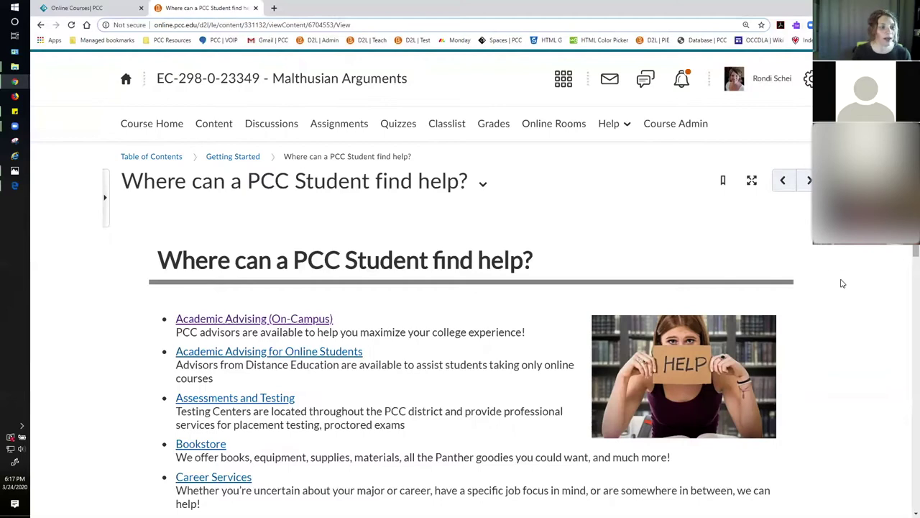
{"action": "scroll", "coordinate": [843, 283], "scroll_direction": "down", "scroll_amount": 1}
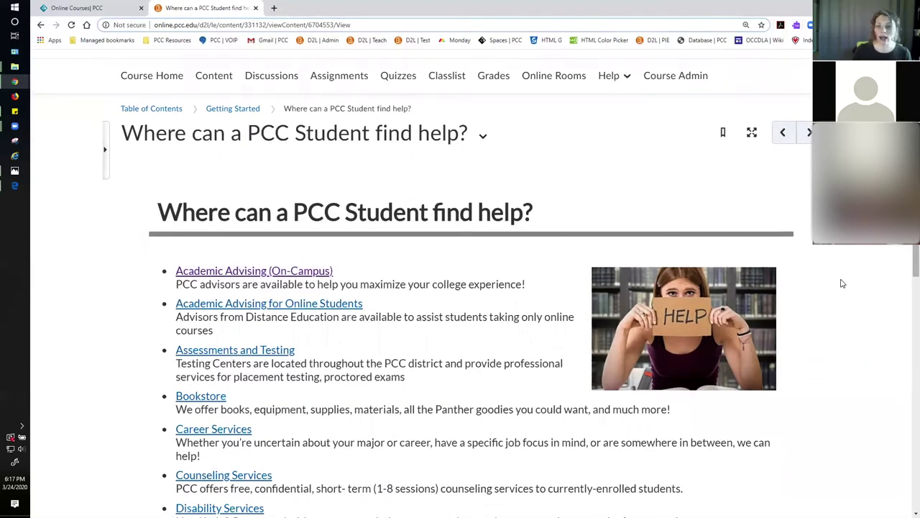
{"action": "scroll", "coordinate": [843, 284], "scroll_direction": "down", "scroll_amount": 2}
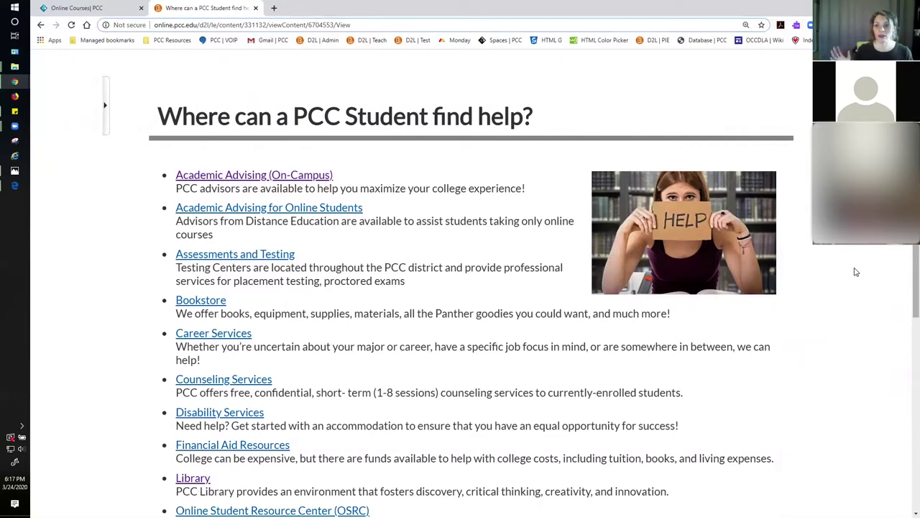
{"action": "scroll", "coordinate": [856, 272], "scroll_direction": "up", "scroll_amount": 2}
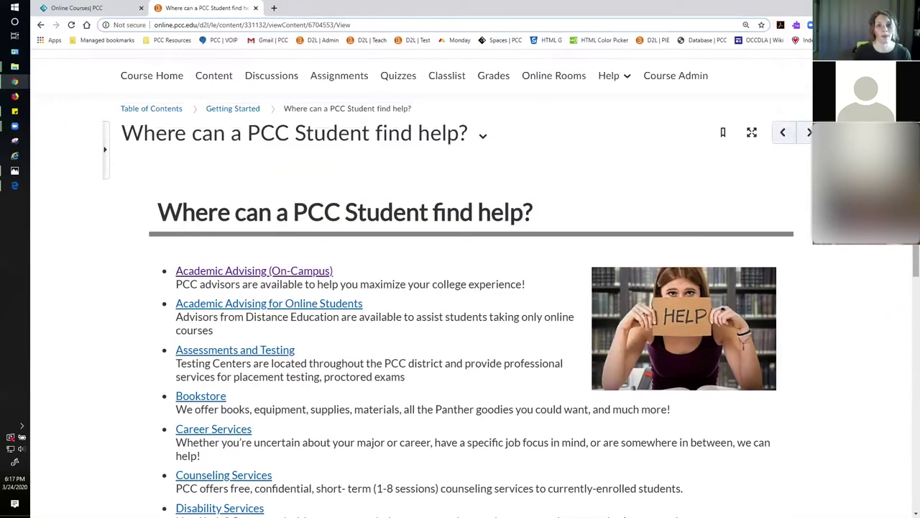
{"action": "left_click", "coordinate": [809, 133]}
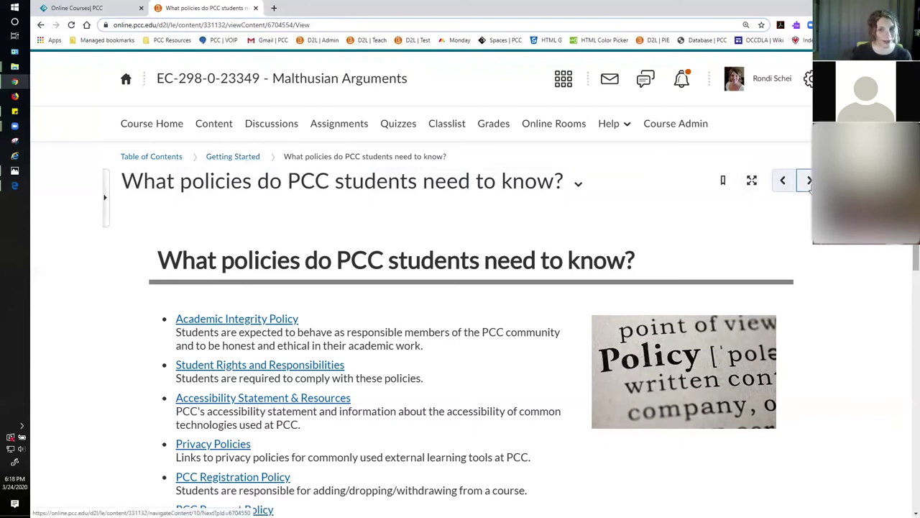
{"action": "left_click", "coordinate": [809, 184]}
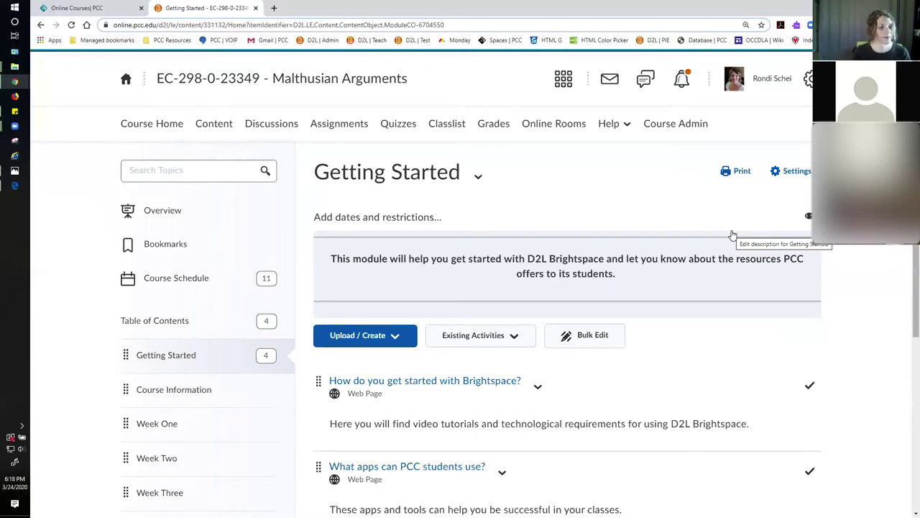
- Look over the Getting Started module's topics and open the Course Information module
{"action": "scroll", "coordinate": [732, 235], "scroll_direction": "down", "scroll_amount": 3}
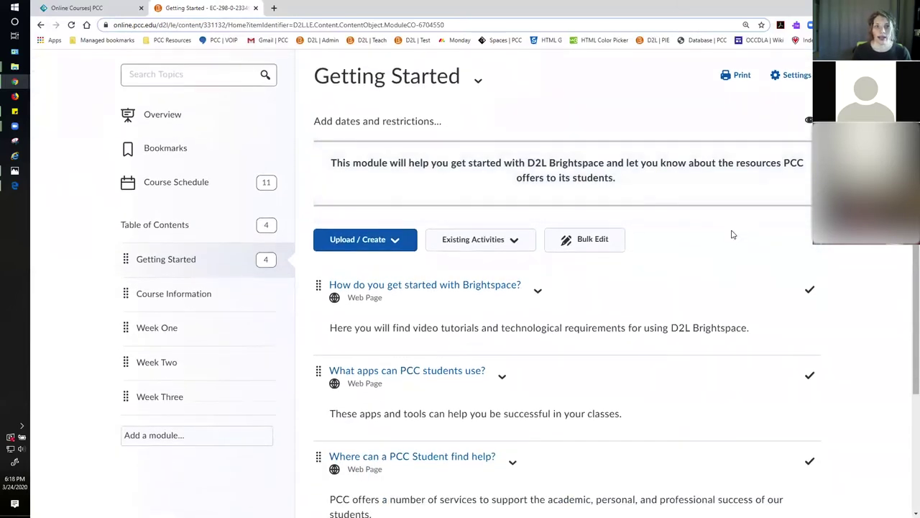
{"action": "scroll", "coordinate": [733, 235], "scroll_direction": "up", "scroll_amount": 1}
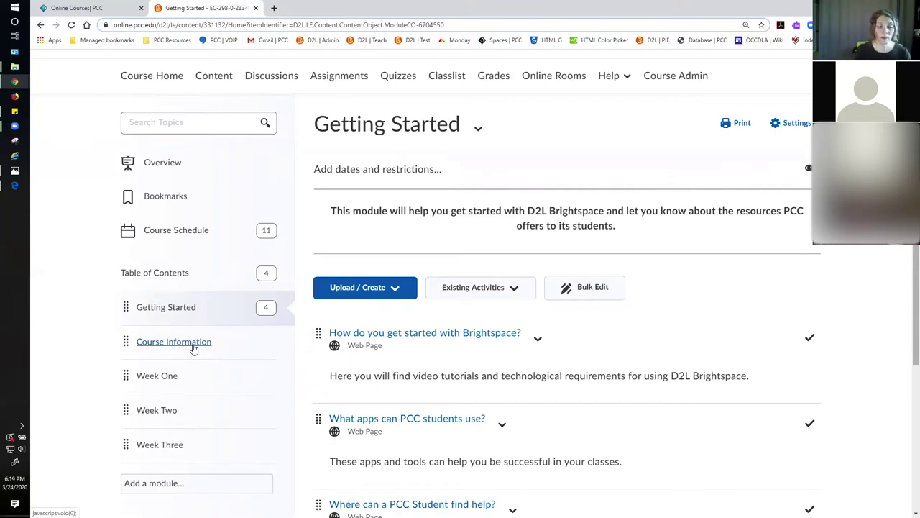
{"action": "left_click", "coordinate": [195, 349]}
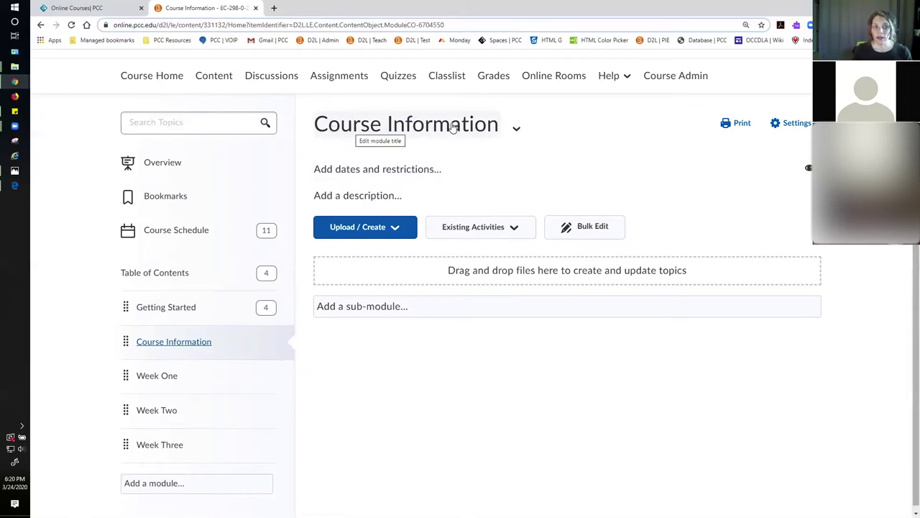
{"action": "left_click", "coordinate": [491, 128]}
{"action": "left_click", "coordinate": [489, 129]}
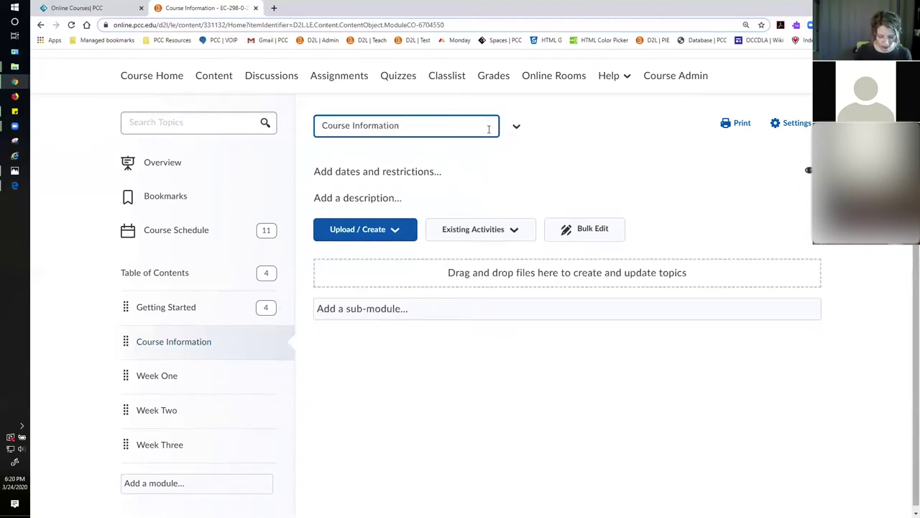
{"action": "type", "text": "-"}
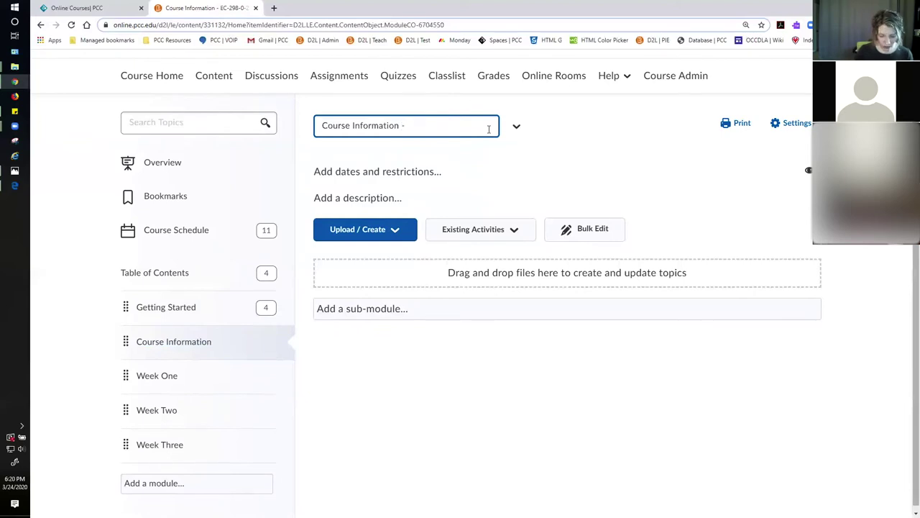
{"action": "type", "text": "Impo"}
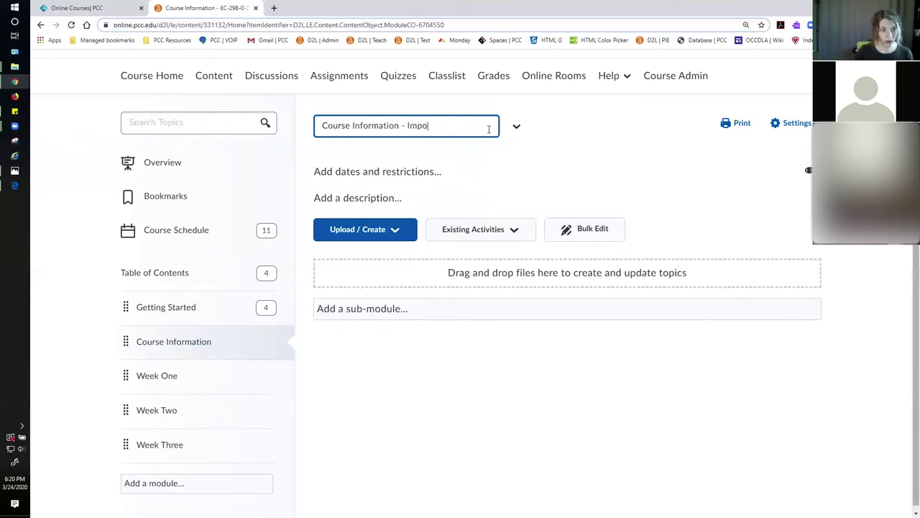
{"action": "type", "text": "rtant"}
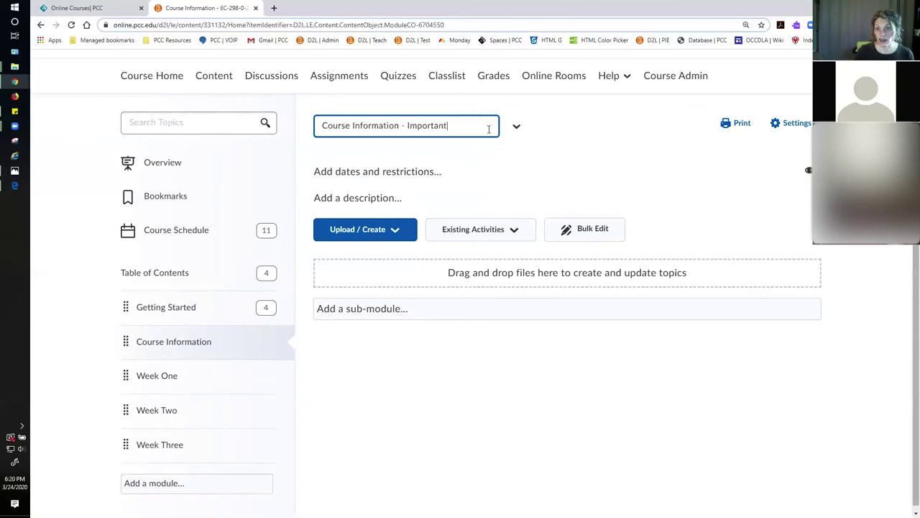
{"action": "key", "text": "BackSpace"}
{"action": "key", "text": "BackSpace"}
{"action": "key", "text": "BackSpace"}
{"action": "key", "text": "BackSpace"}
{"action": "key", "text": "BackSpace"}
{"action": "key", "text": "BackSpace"}
{"action": "key", "text": "BackSpace"}
{"action": "key", "text": "BackSpace"}
{"action": "key", "text": "BackSpace"}
{"action": "key", "text": "BackSpace"}
{"action": "key", "text": "BackSpace"}
{"action": "key", "text": "BackSpace"}
{"action": "key", "text": "BackSpace"}
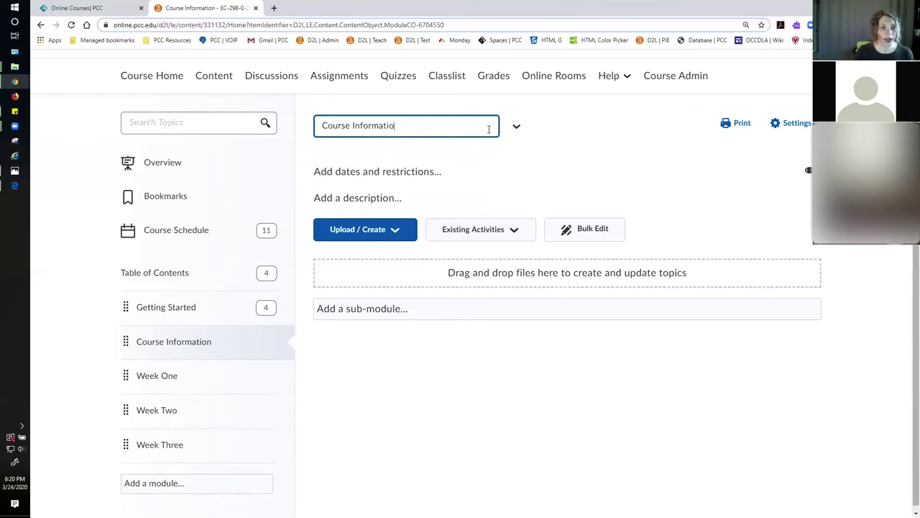
{"action": "type", "text": "n"}
{"action": "key", "text": "Return"}
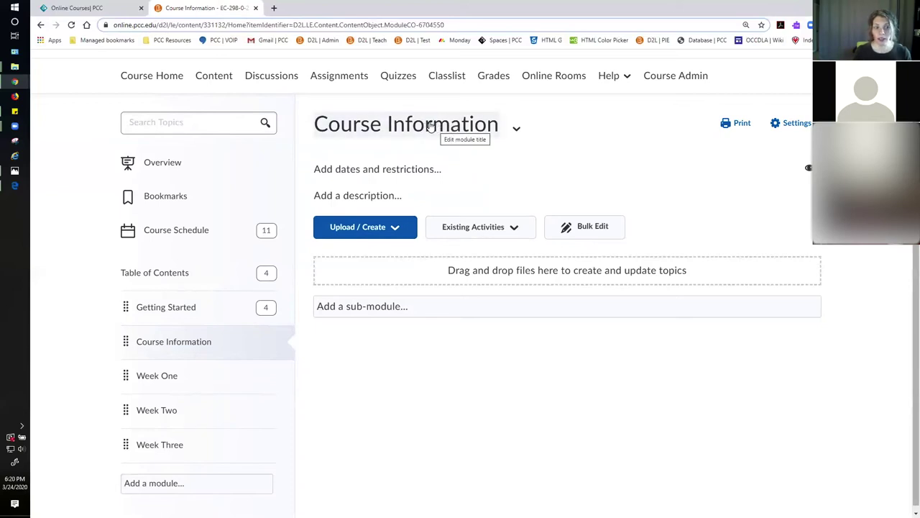
- Rename the Course Information module to "Course Information - Important!" and look at the actions available for it
{"action": "left_click", "coordinate": [429, 123]}
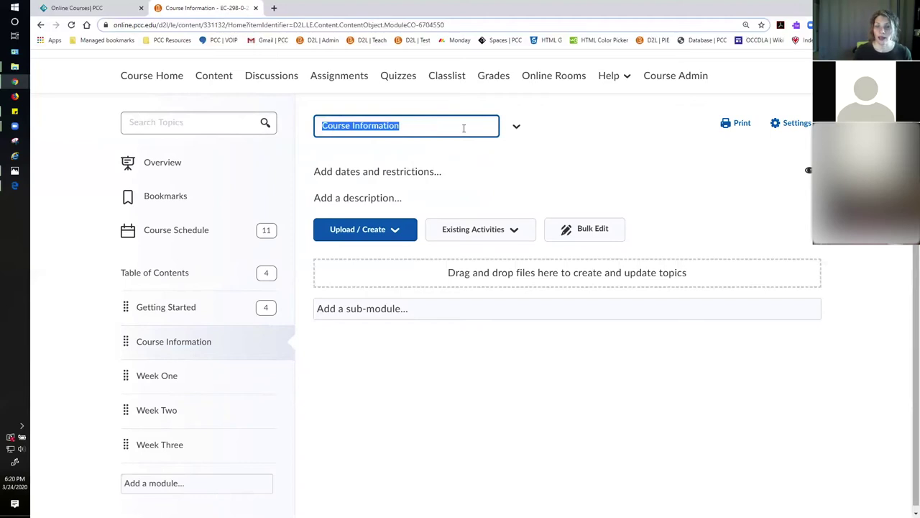
{"action": "left_click", "coordinate": [463, 128]}
{"action": "type", "text": "- Important!"}
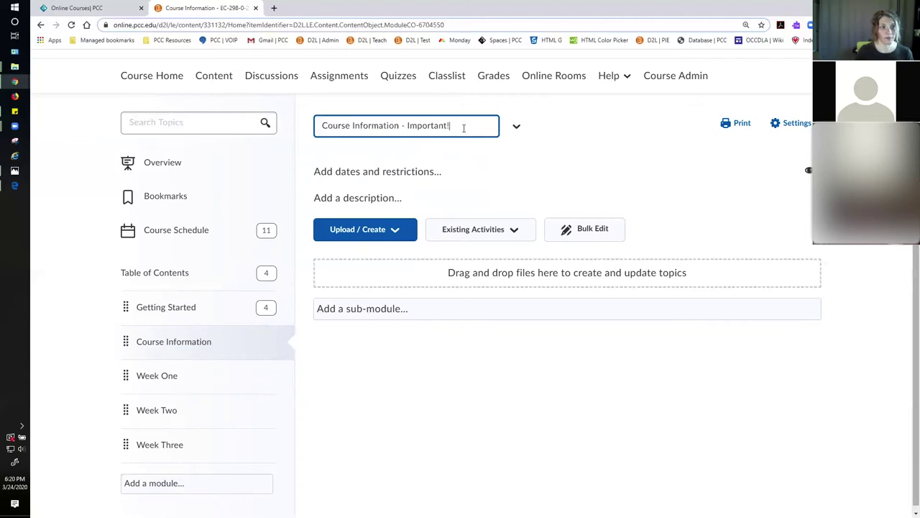
{"action": "key", "text": "Return"}
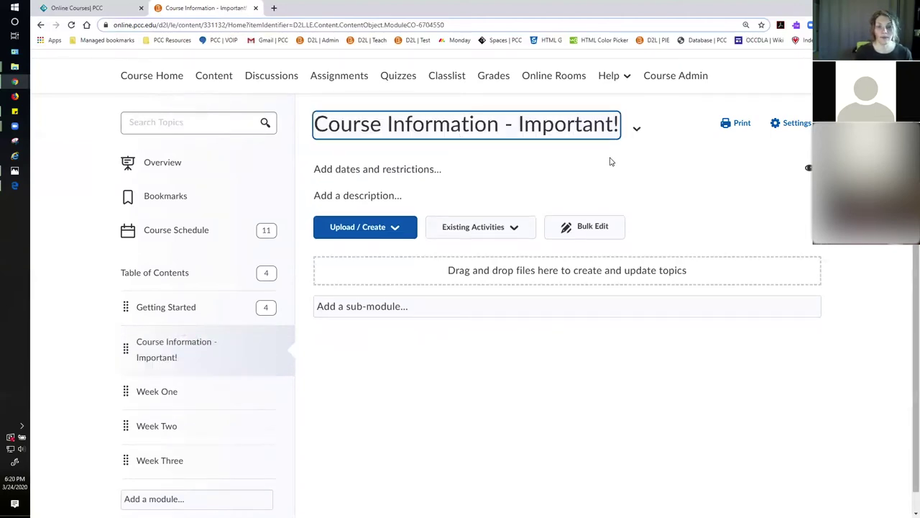
{"action": "left_click", "coordinate": [636, 132]}
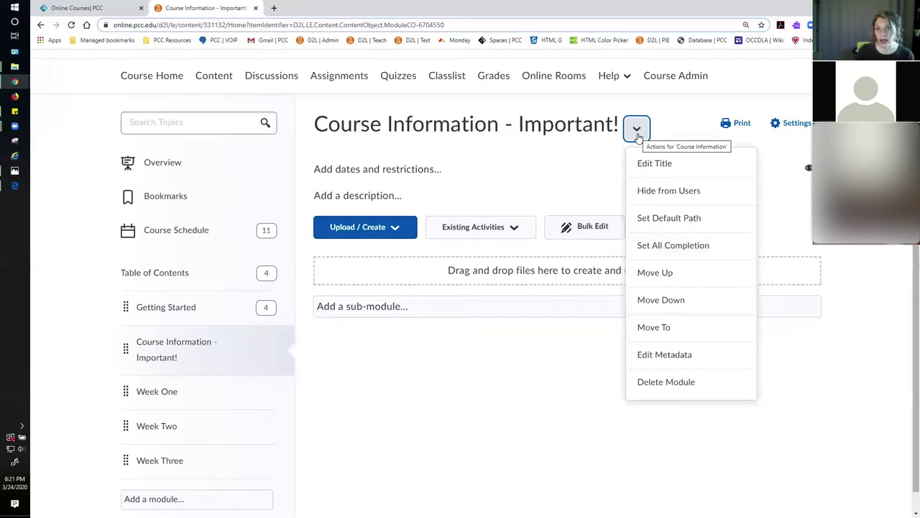
{"action": "left_click", "coordinate": [693, 136]}
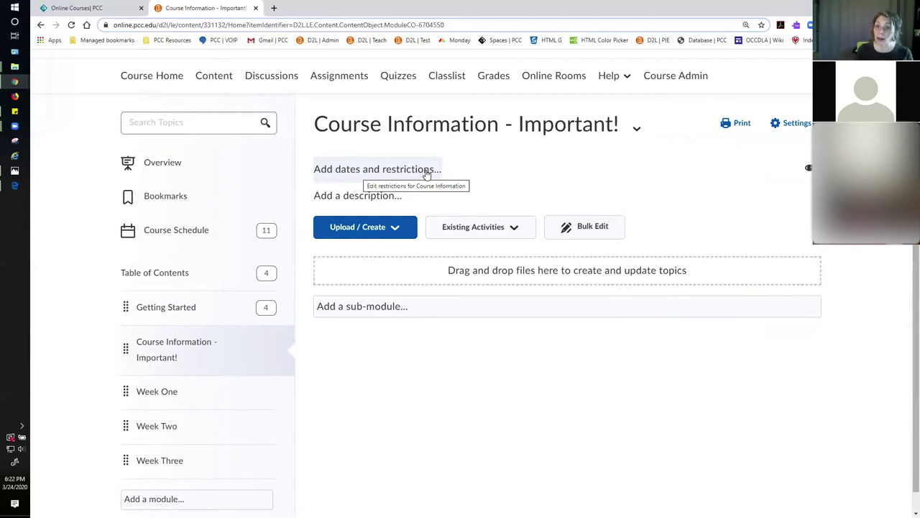
- Save the module description "Welcome to the class. Please pay close attention to x, y, z. I am looking forward to the term."
{"action": "left_click", "coordinate": [398, 198]}
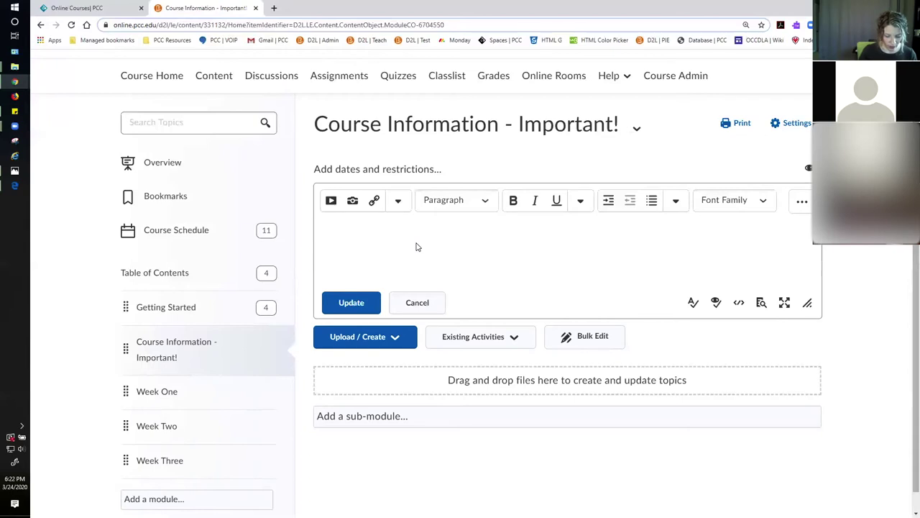
{"action": "type", "text": "Welcome to the class -"}
{"action": "key", "text": "BackSpace"}
{"action": "key", "text": "BackSpace"}
{"action": "type", "text": ". test"}
{"action": "key", "text": "BackSpace"}
{"action": "key", "text": "BackSpace"}
{"action": "key", "text": "BackSpace"}
{"action": "key", "text": "BackSpace"}
{"action": "type", "text": "Please "}
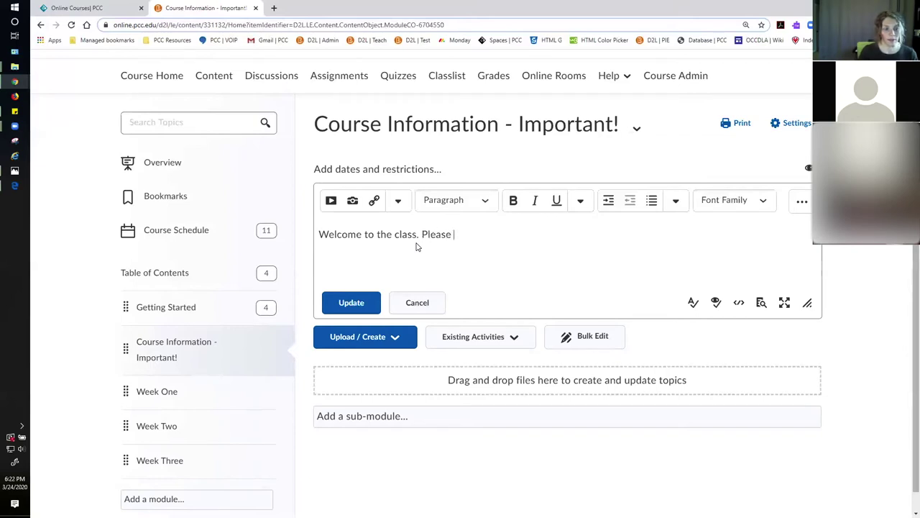
{"action": "type", "text": "pay close at"}
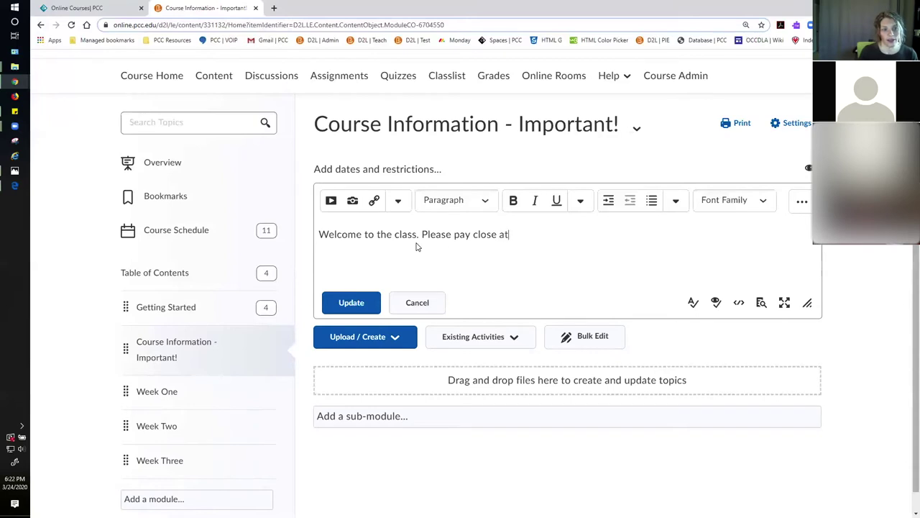
{"action": "type", "text": "tention to x."}
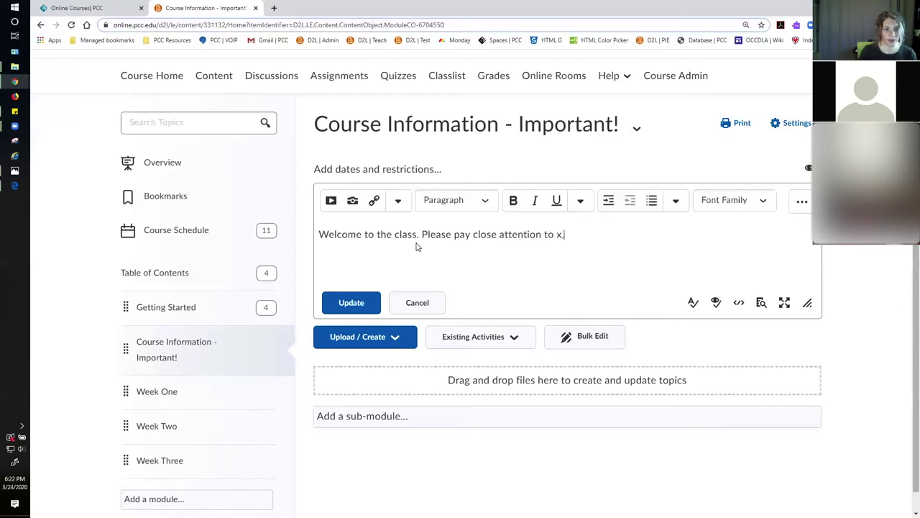
{"action": "type", "text": " y, z"}
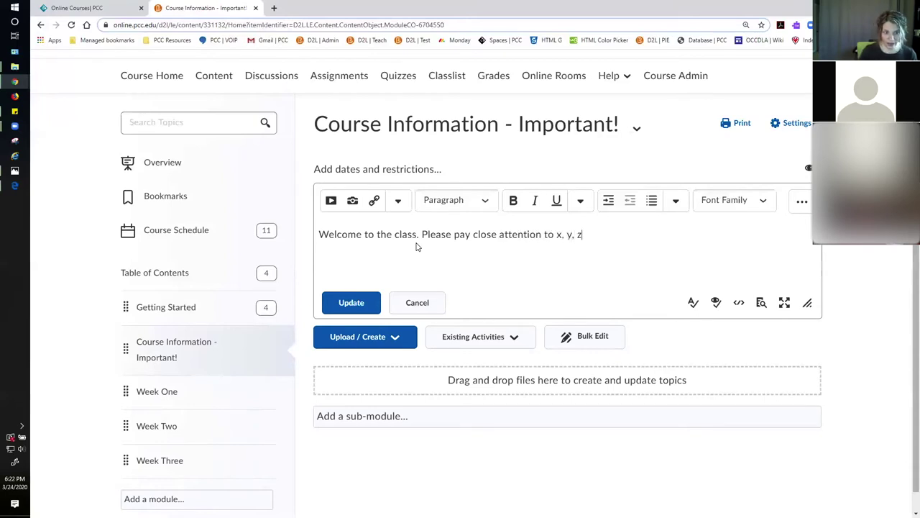
{"action": "type", "text": ".  I am looking forward to the term"}
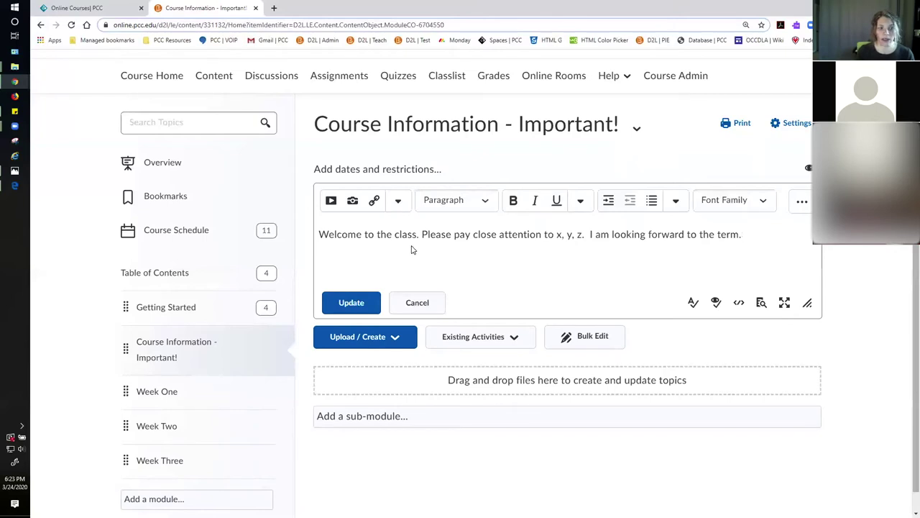
{"action": "left_click", "coordinate": [351, 302]}
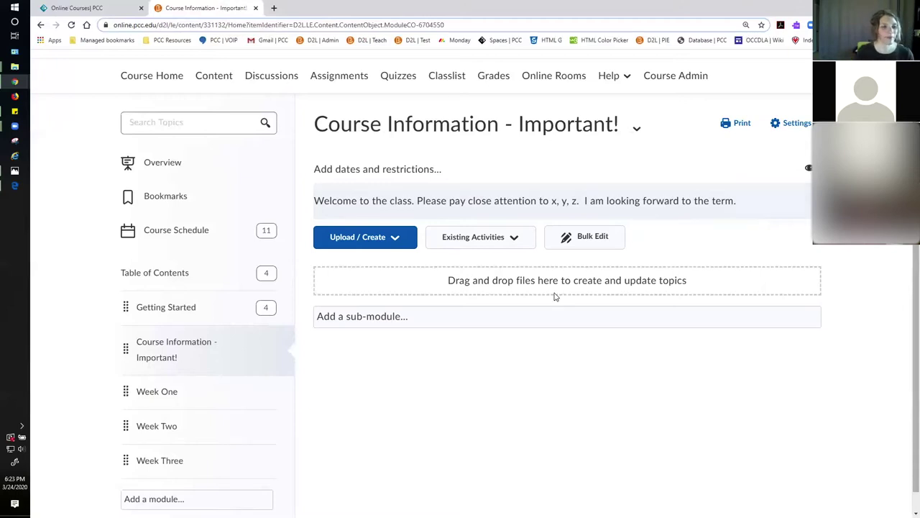
- Reduce the browser to a smaller window, switch to the Instructional Content folder in File Explorer and maximize it
{"action": "scroll", "coordinate": [515, 366], "scroll_direction": "down", "scroll_amount": 1}
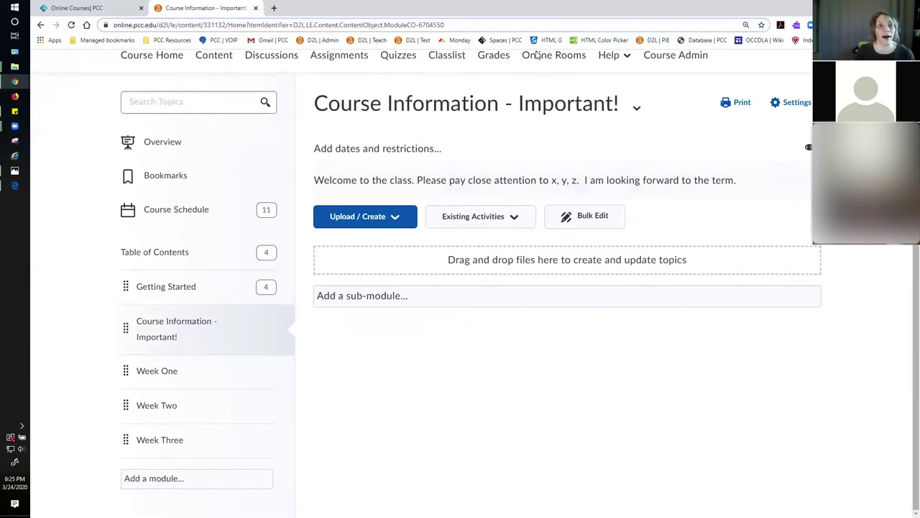
{"action": "key", "text": "super+Down"}
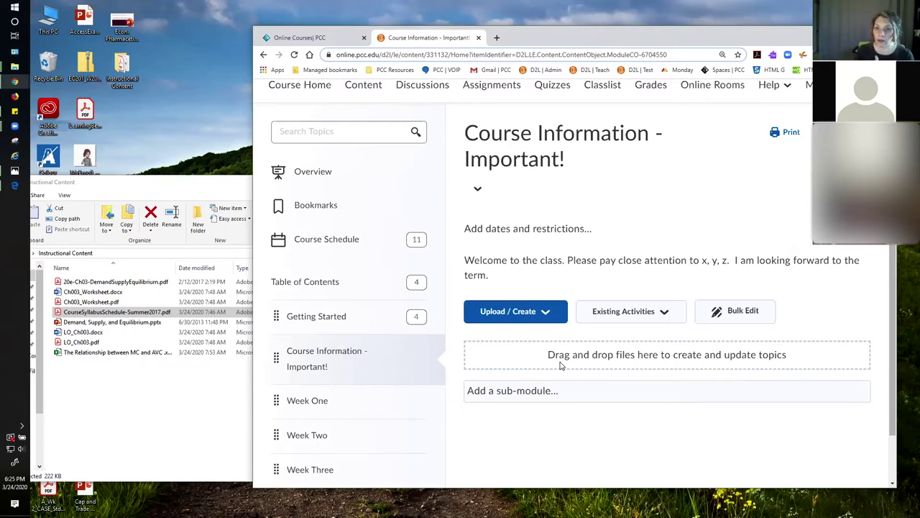
{"action": "left_click", "coordinate": [222, 190]}
{"action": "key", "text": "super+Up"}
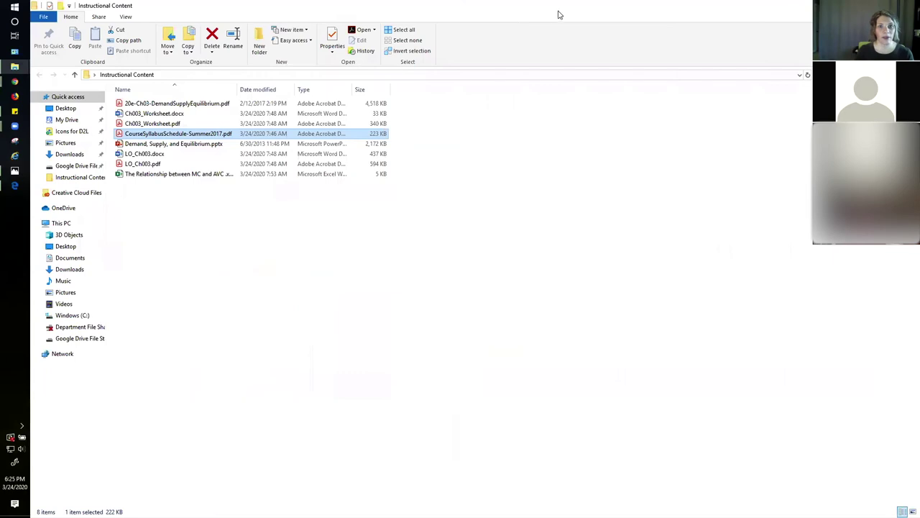
- Restore the Instructional Content folder window to a smaller size and place it beside the browser with the syllabus PDF selected
{"action": "key", "text": "super+Down"}
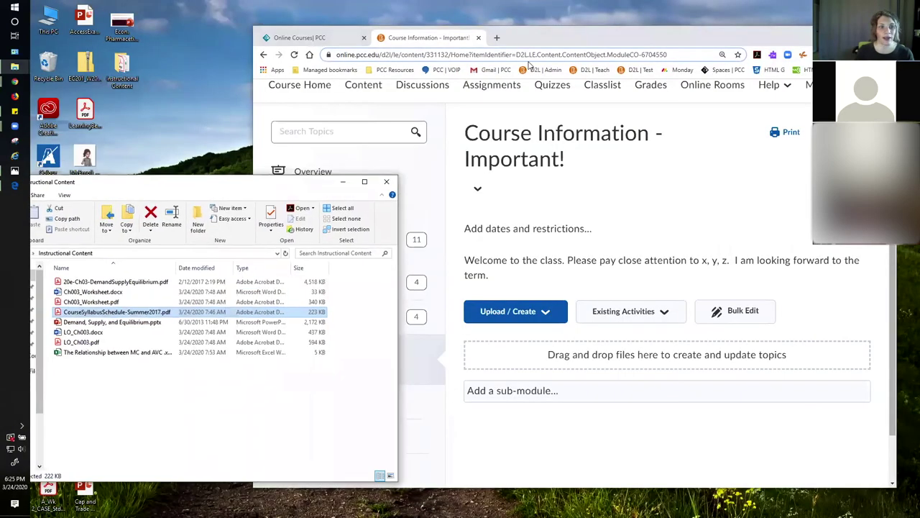
{"action": "left_click_drag", "start_coordinate": [291, 180], "coordinate": [320, 162]}
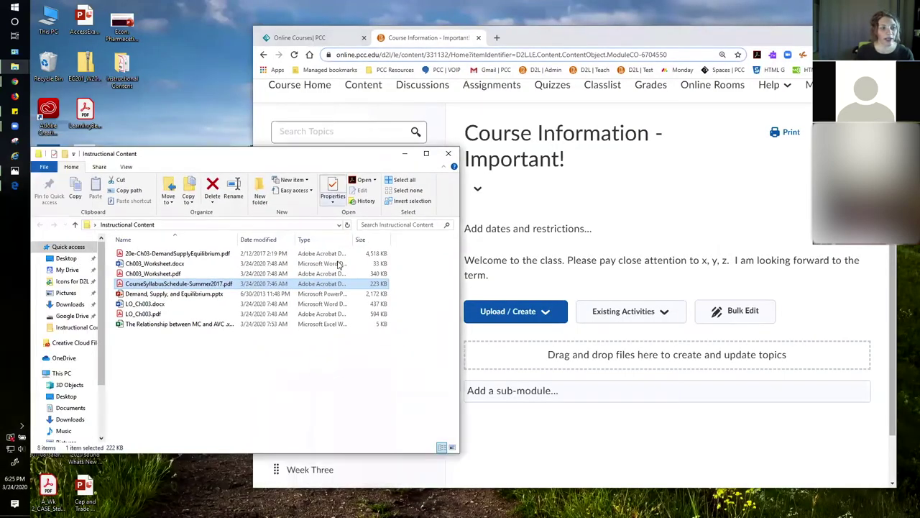
{"action": "left_click_drag", "start_coordinate": [215, 284], "coordinate": [223, 302]}
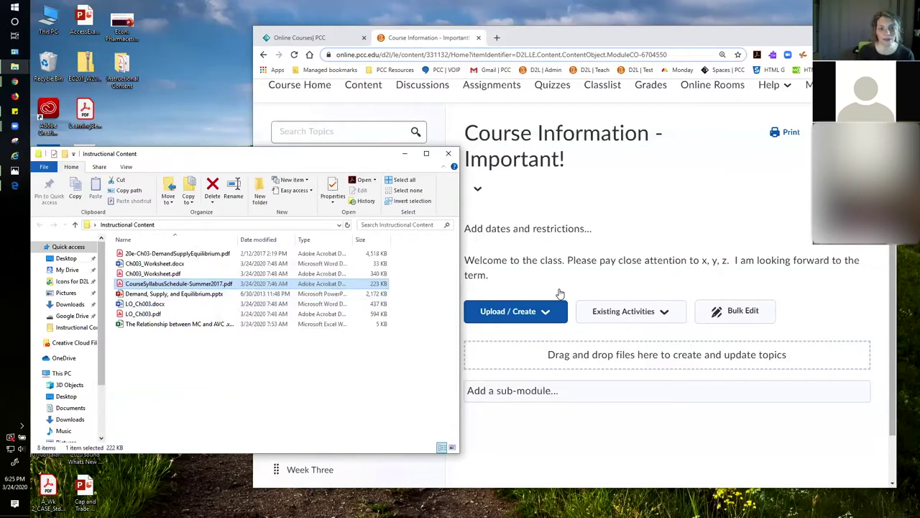
- Start a file upload from the computer in the Course Information module and add CourseSyllabusSchedule-Summer2017.pdf from the open folder window
{"action": "left_click", "coordinate": [518, 317]}
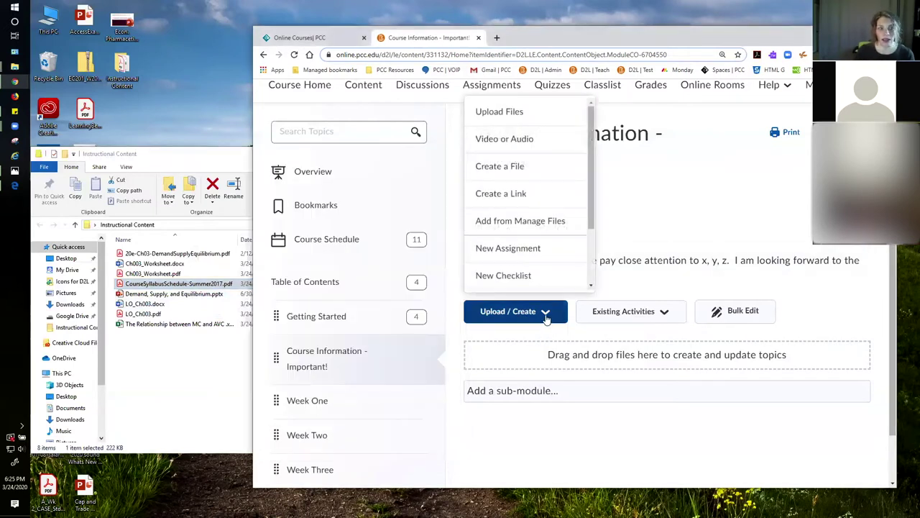
{"action": "left_click", "coordinate": [532, 115]}
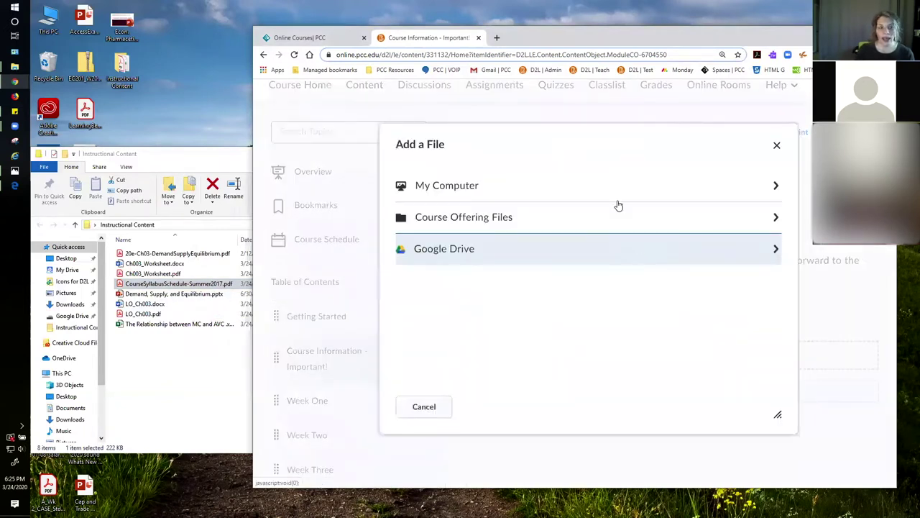
{"action": "left_click", "coordinate": [499, 201]}
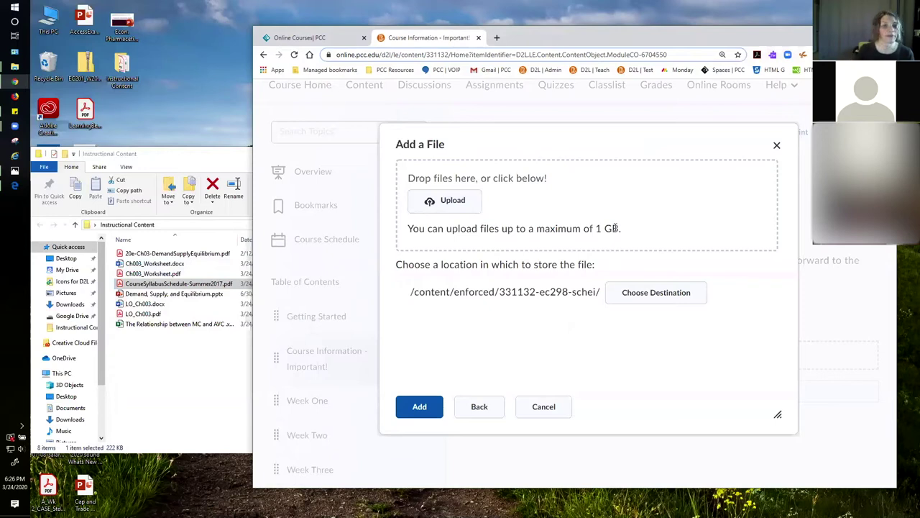
{"action": "left_click_drag", "start_coordinate": [171, 289], "coordinate": [559, 232]}
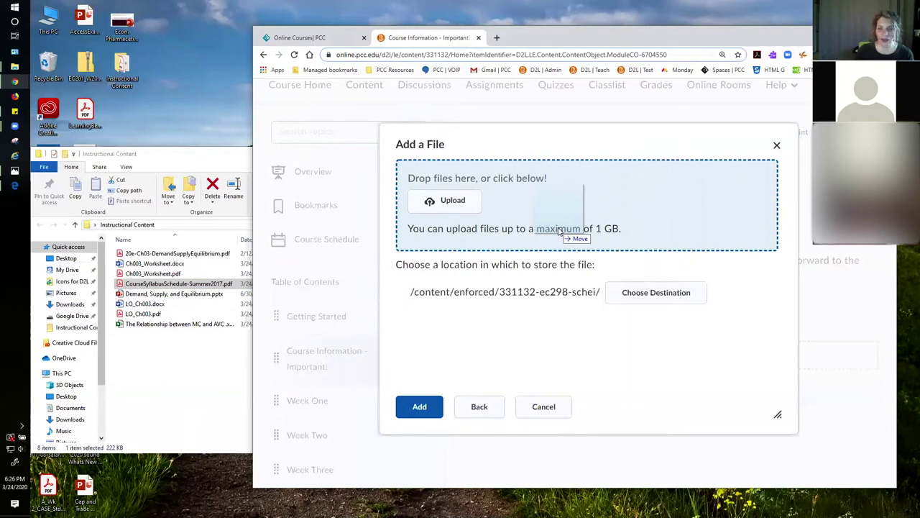
{"action": "left_click_drag", "start_coordinate": [559, 232], "coordinate": [558, 230]}
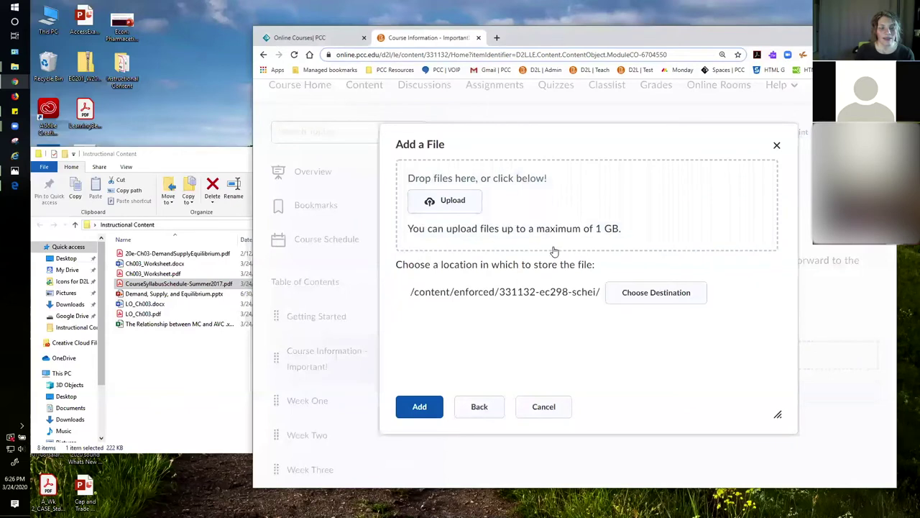
- Browse for CourseSyllabusSchedule-Summer2017.pdf to add it to the upload a second time, and remove the duplicate entry
{"action": "left_click", "coordinate": [451, 204]}
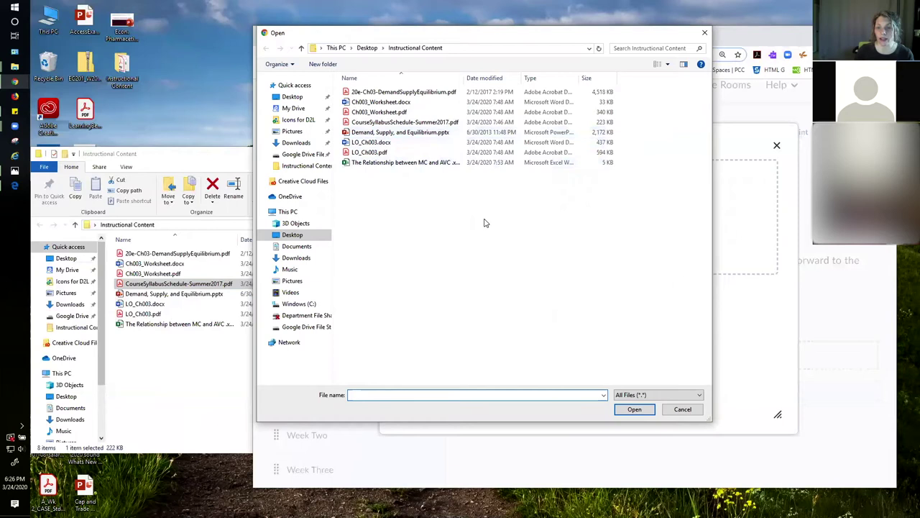
{"action": "left_click", "coordinate": [406, 123]}
{"action": "left_click", "coordinate": [635, 410]}
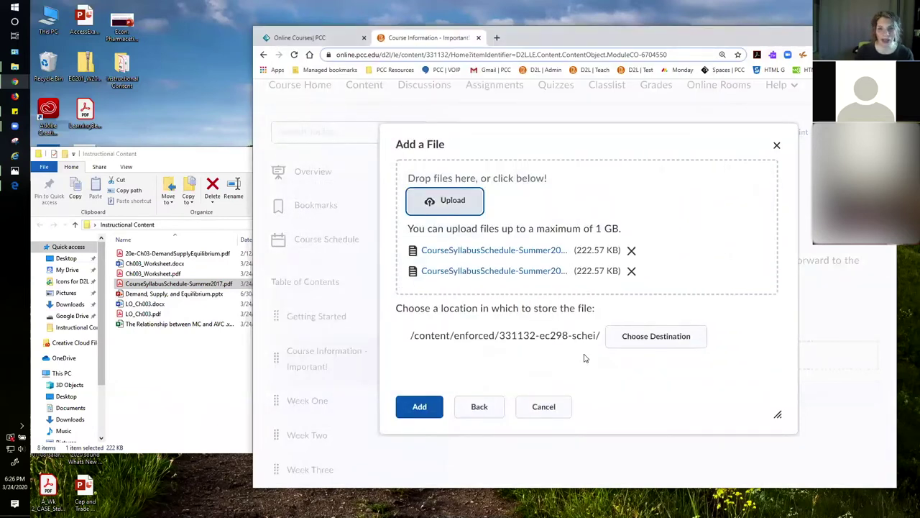
{"action": "left_click", "coordinate": [632, 256]}
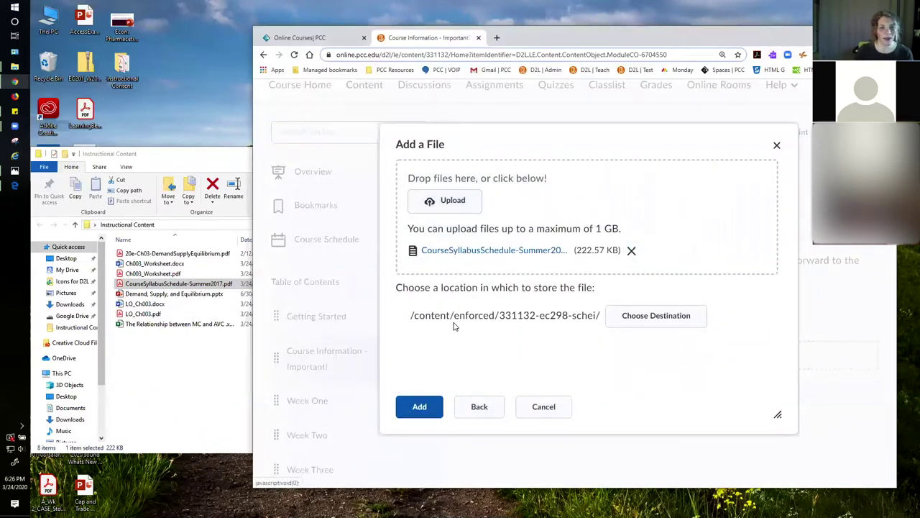
- Add the syllabus PDF to the module, choosing to overwrite the existing file
{"action": "left_click", "coordinate": [423, 408]}
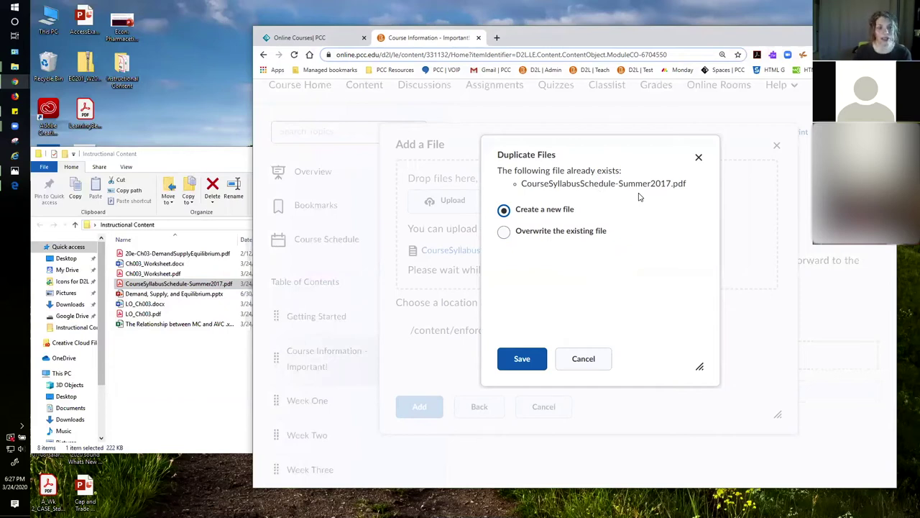
{"action": "left_click", "coordinate": [506, 232]}
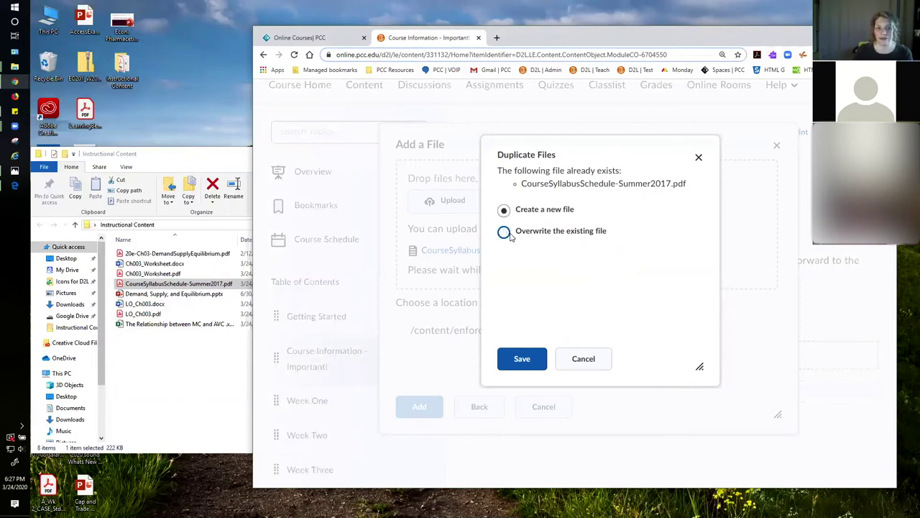
{"action": "left_click", "coordinate": [522, 358]}
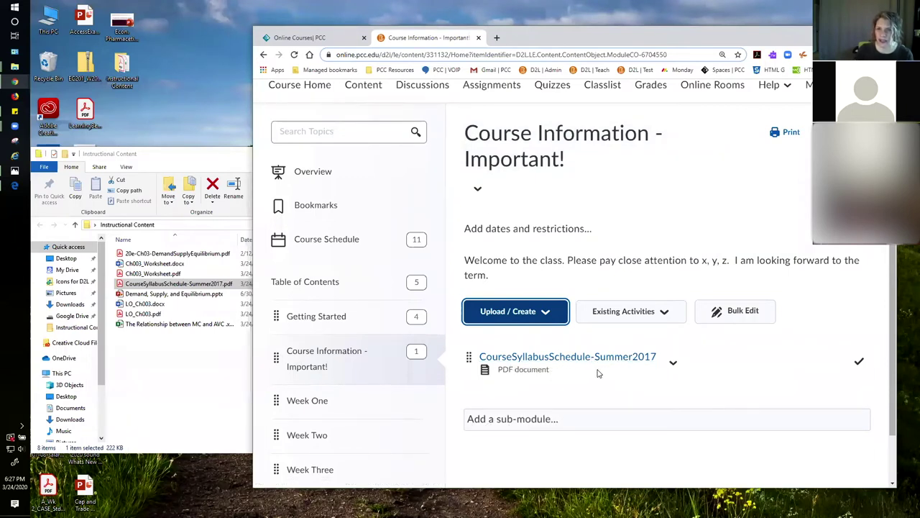
- Edit the uploaded syllabus topic's properties in place and change its title to "Course Syllabus & Schedule"
{"action": "left_click", "coordinate": [673, 368]}
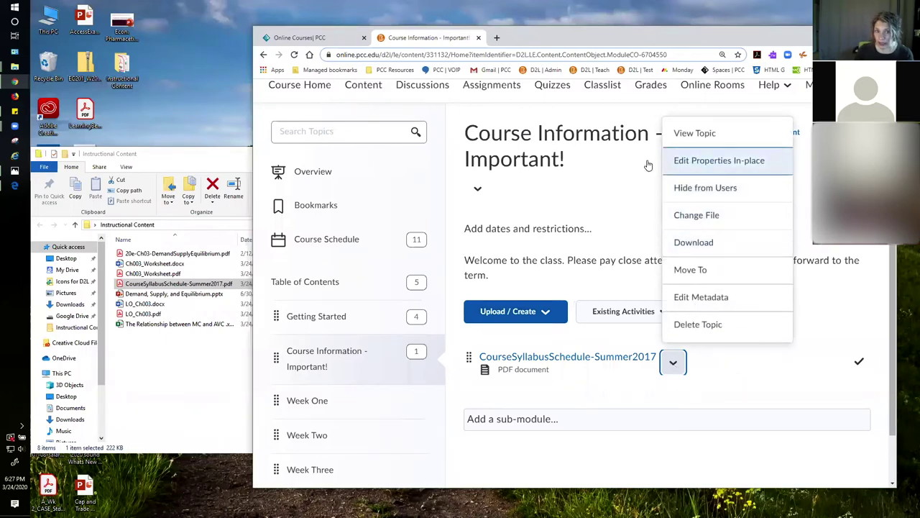
{"action": "left_click", "coordinate": [736, 161]}
{"action": "left_click", "coordinate": [526, 360]}
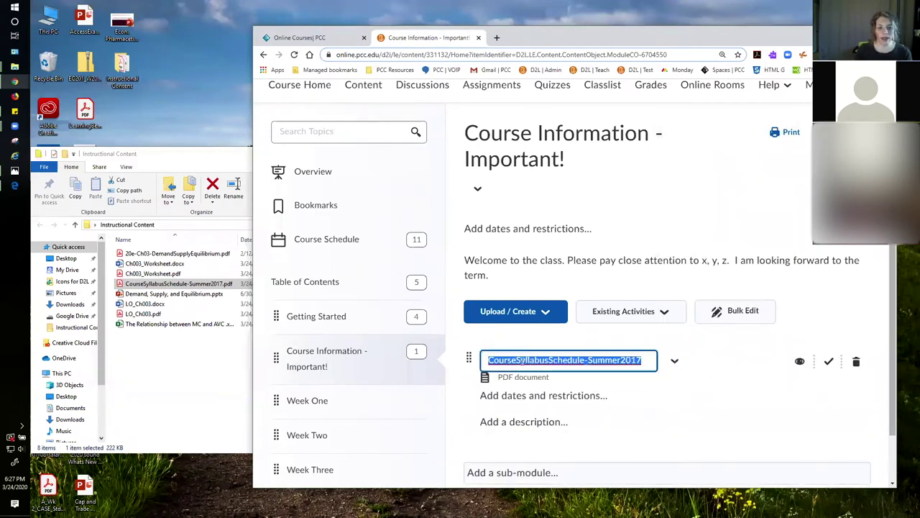
{"action": "left_click", "coordinate": [517, 360]}
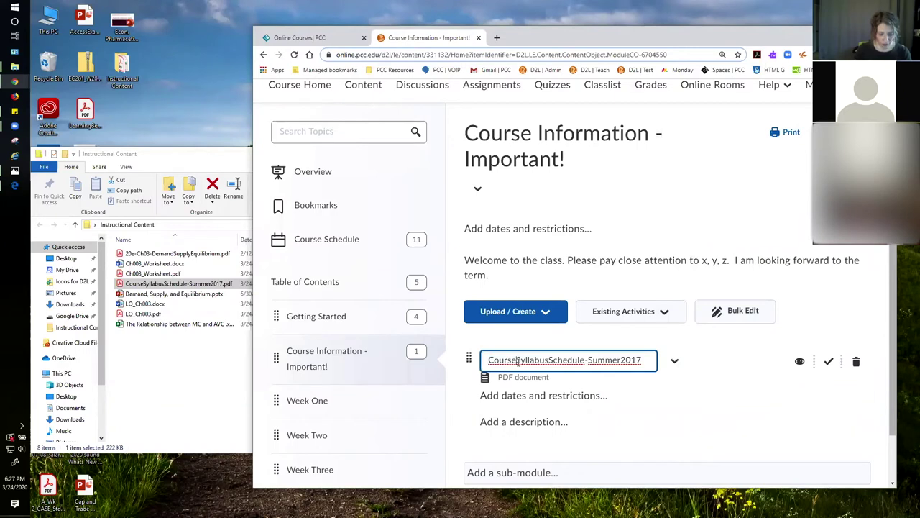
{"action": "left_click", "coordinate": [551, 360]}
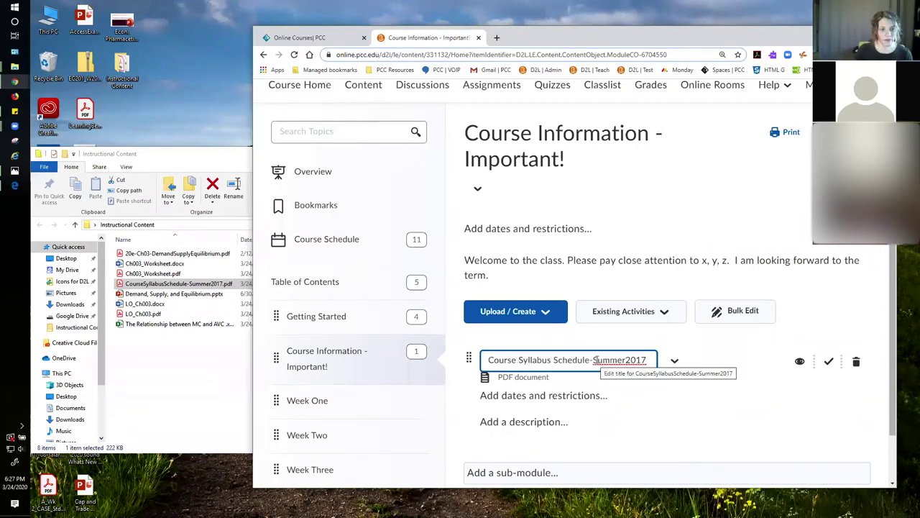
{"action": "left_click_drag", "start_coordinate": [591, 360], "coordinate": [658, 361]}
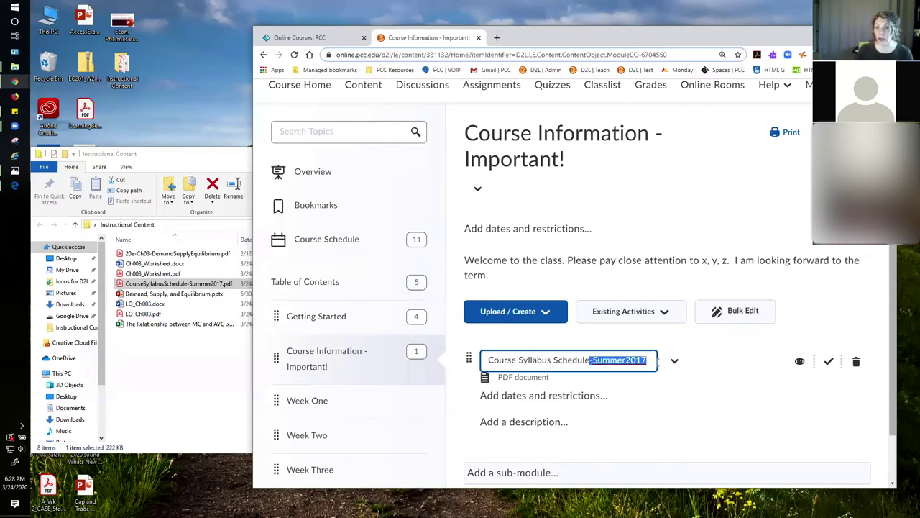
{"action": "type", "text": "\\"}
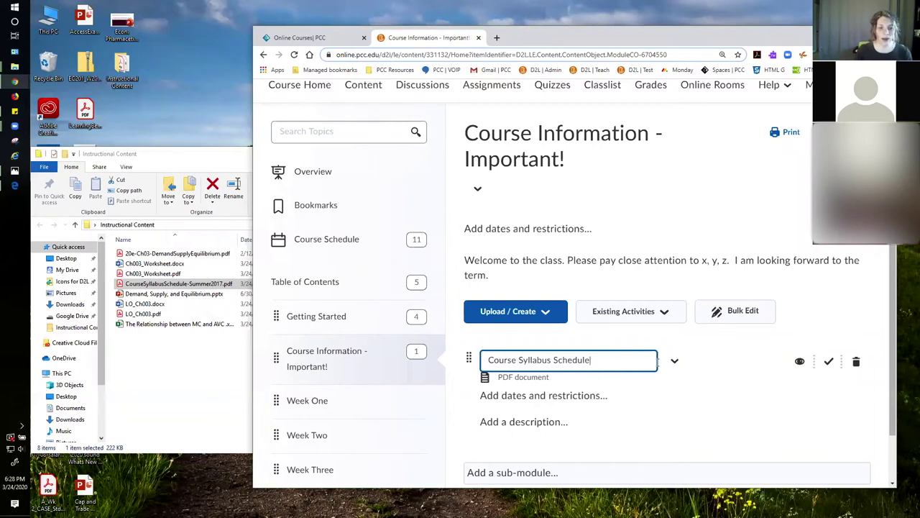
{"action": "left_click", "coordinate": [555, 360]}
{"action": "type", "text": "&"}
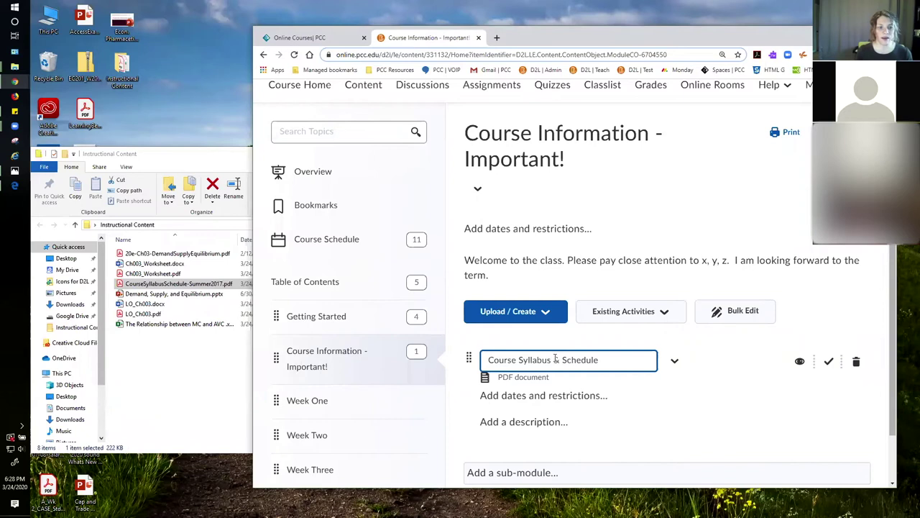
{"action": "key", "text": "Return"}
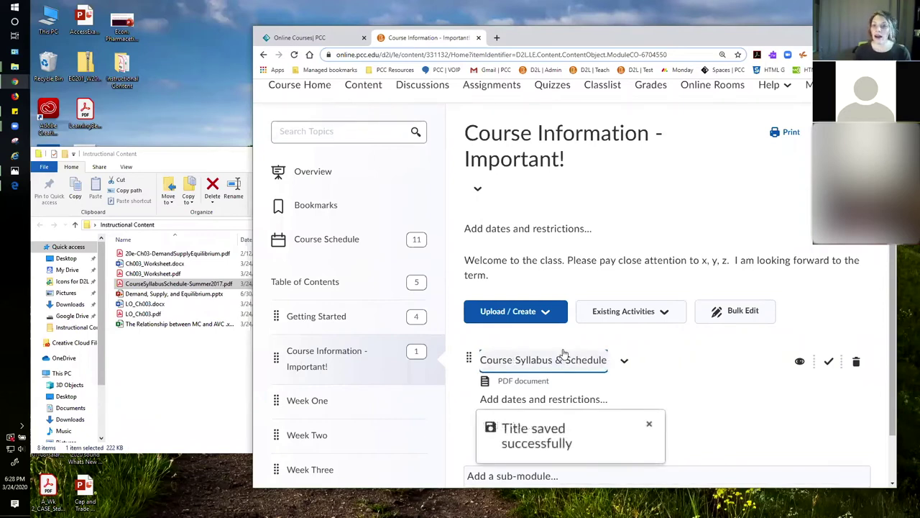
{"action": "left_click", "coordinate": [650, 424]}
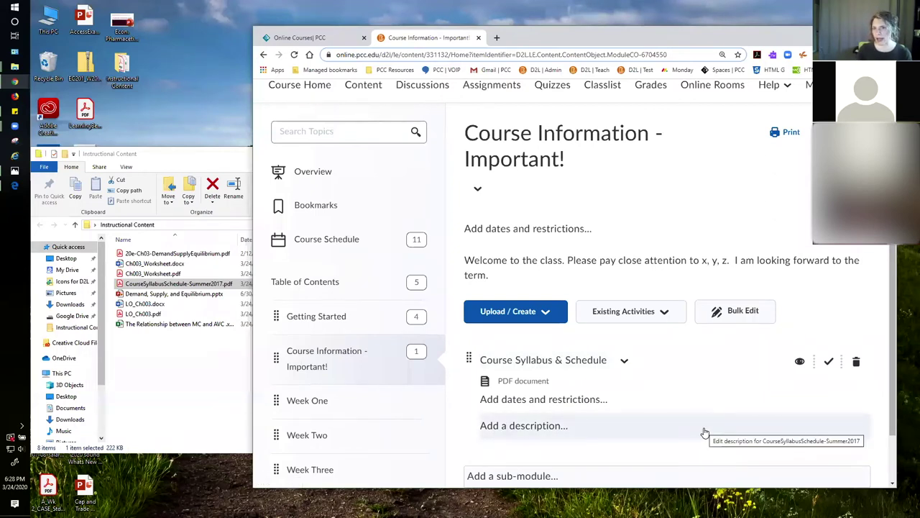
- Save the description "This syllabus contains a schedule for all 11 weeks." for the Course Syllabus & Schedule topic
{"action": "left_click", "coordinate": [555, 435]}
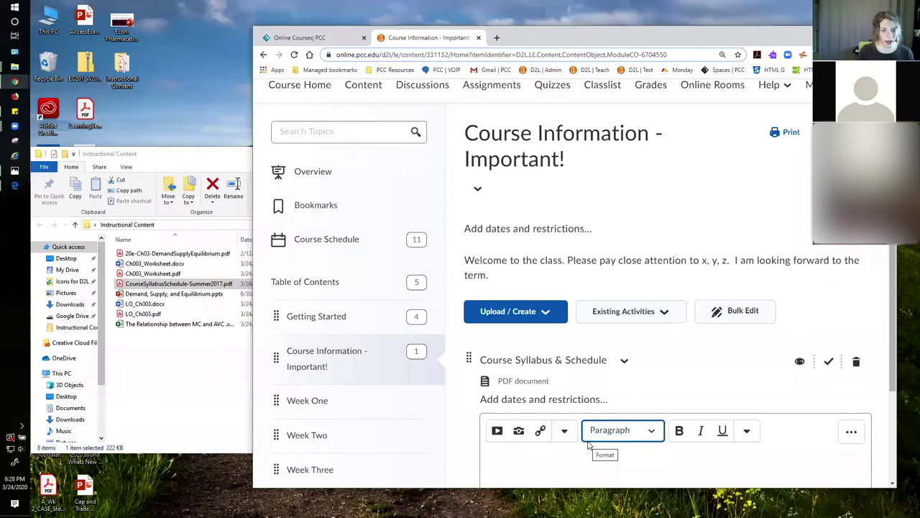
{"action": "type", "text": "Th"}
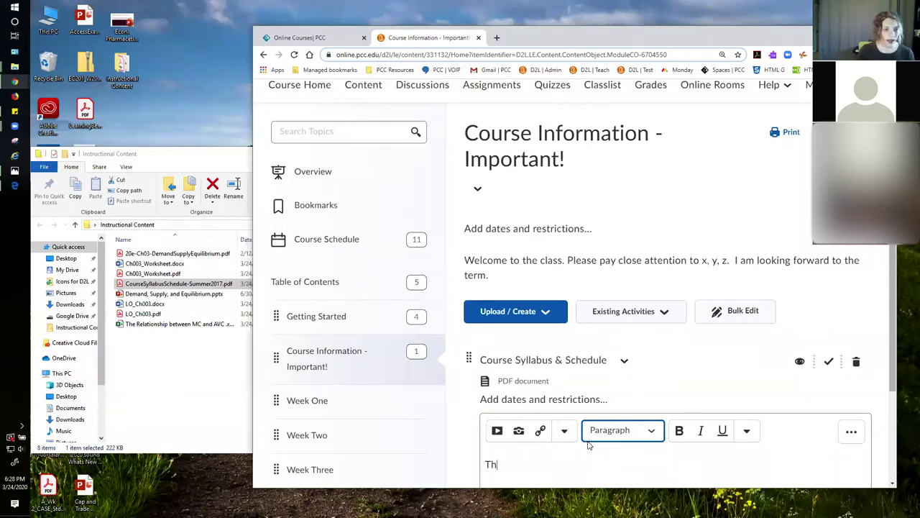
{"action": "type", "text": "is syllabus contain"}
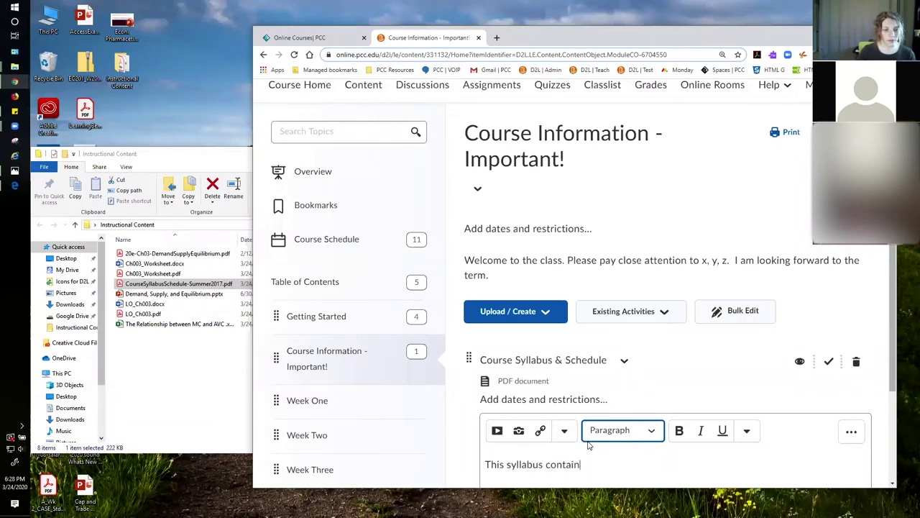
{"action": "type", "text": "s a schedule for all 10 weeks."}
{"action": "scroll", "coordinate": [588, 445], "scroll_direction": "down", "scroll_amount": 2}
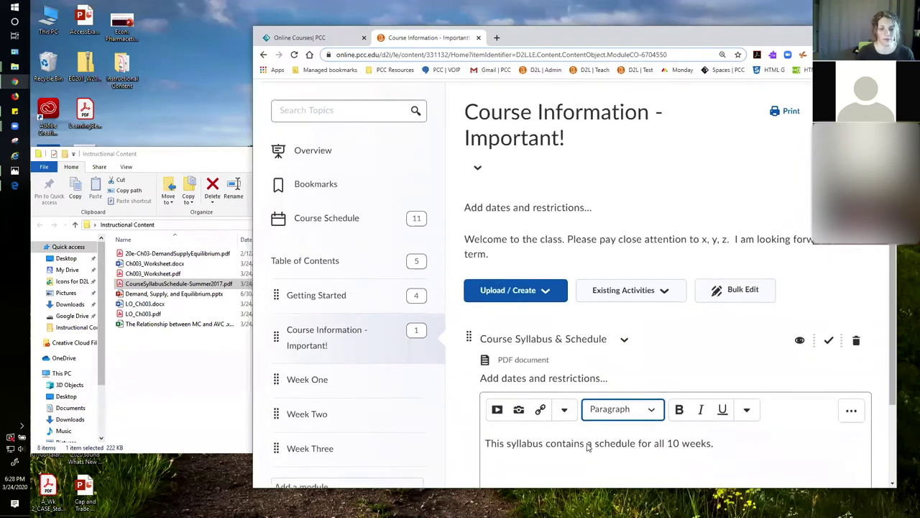
{"action": "double_click", "coordinate": [675, 368]}
{"action": "type", "text": "11"}
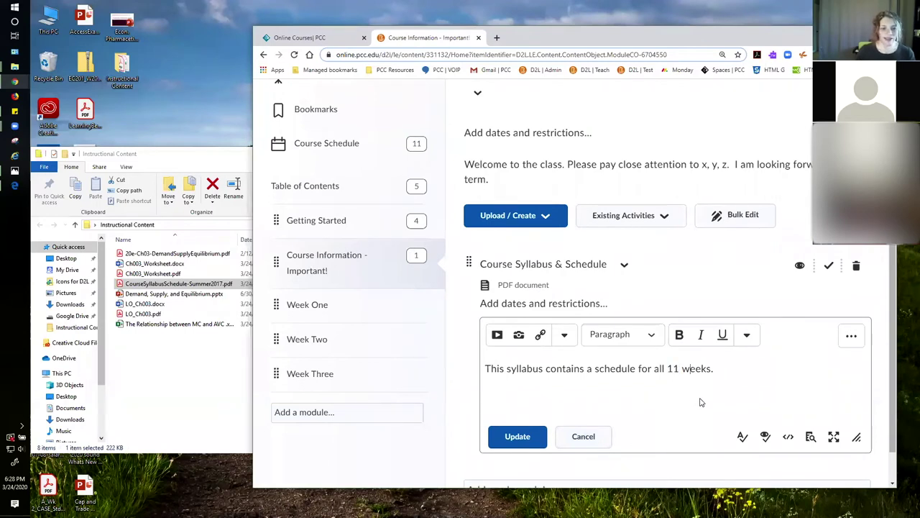
{"action": "left_click", "coordinate": [517, 437]}
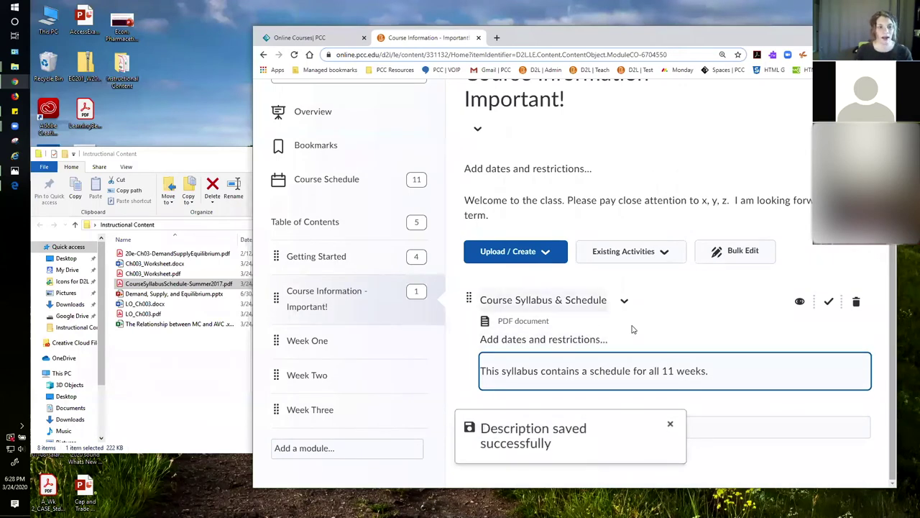
- Look over the Getting Started module's topics and view the Course Syllabus & Schedule document in the Course Information module
{"action": "scroll", "coordinate": [663, 345], "scroll_direction": "up", "scroll_amount": 2}
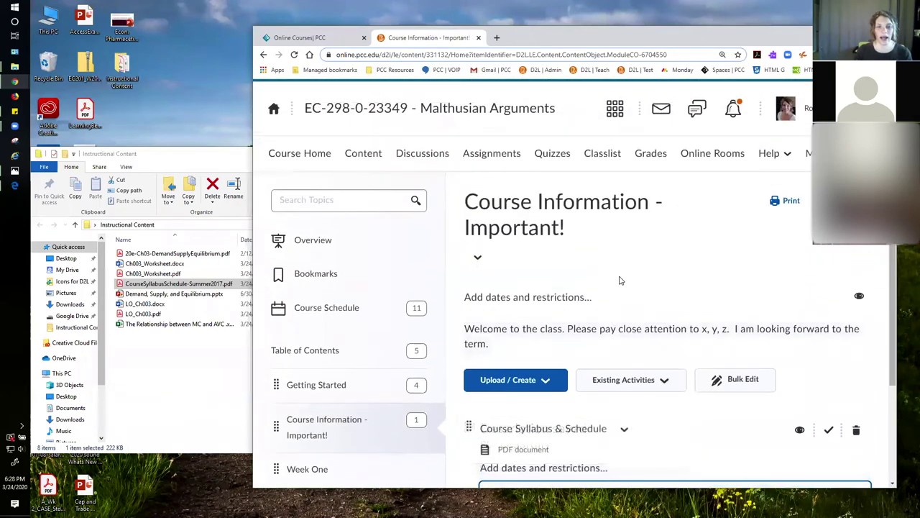
{"action": "left_click", "coordinate": [787, 108]}
{"action": "left_click", "coordinate": [694, 207]}
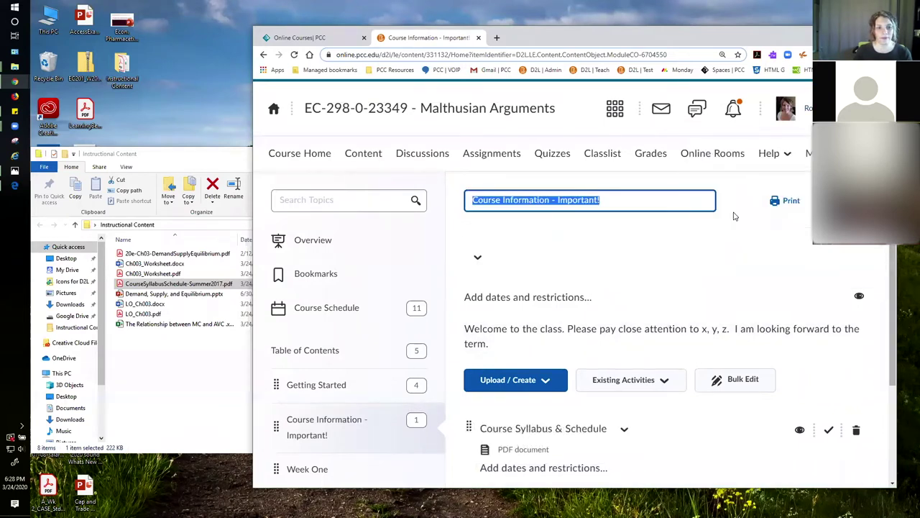
{"action": "left_click", "coordinate": [422, 153]}
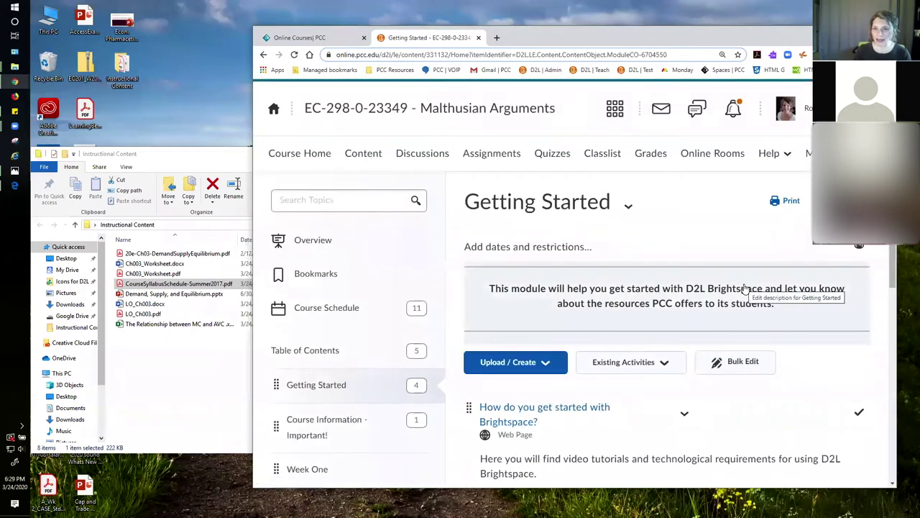
{"action": "scroll", "coordinate": [746, 288], "scroll_direction": "down", "scroll_amount": 3}
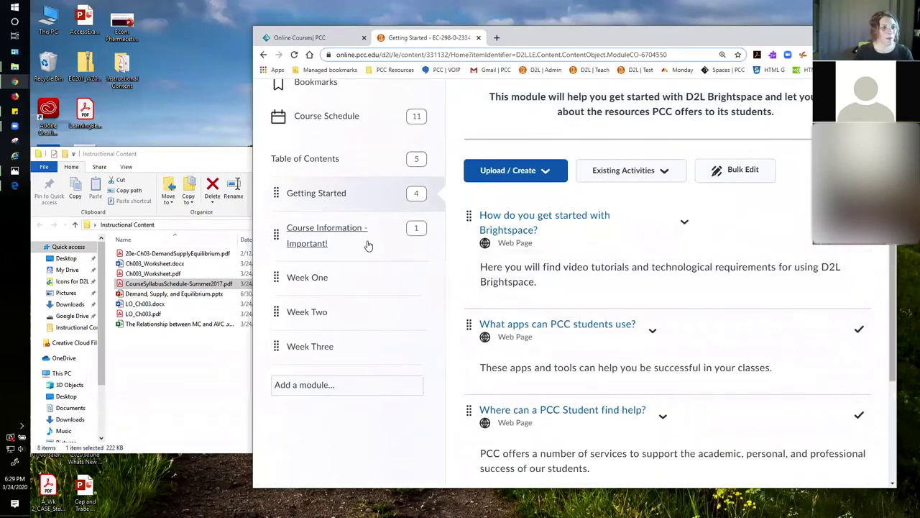
{"action": "left_click", "coordinate": [368, 246]}
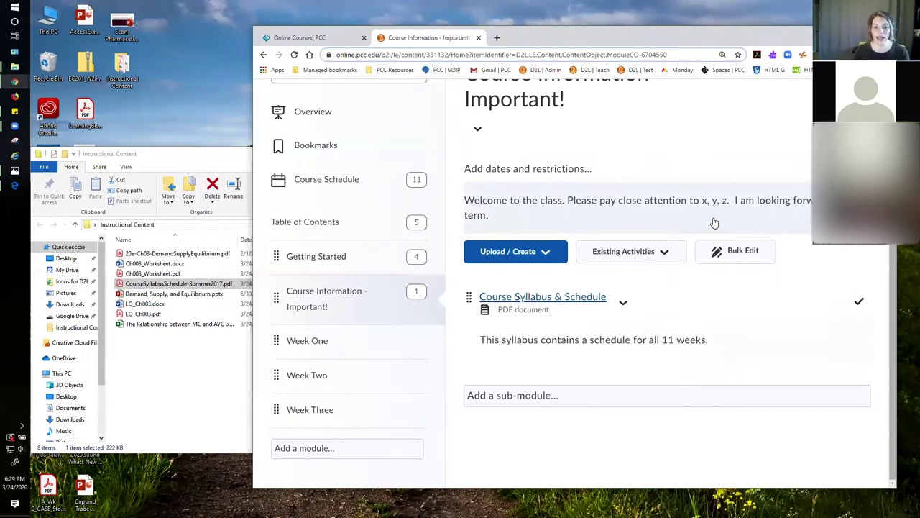
{"action": "left_click", "coordinate": [602, 303]}
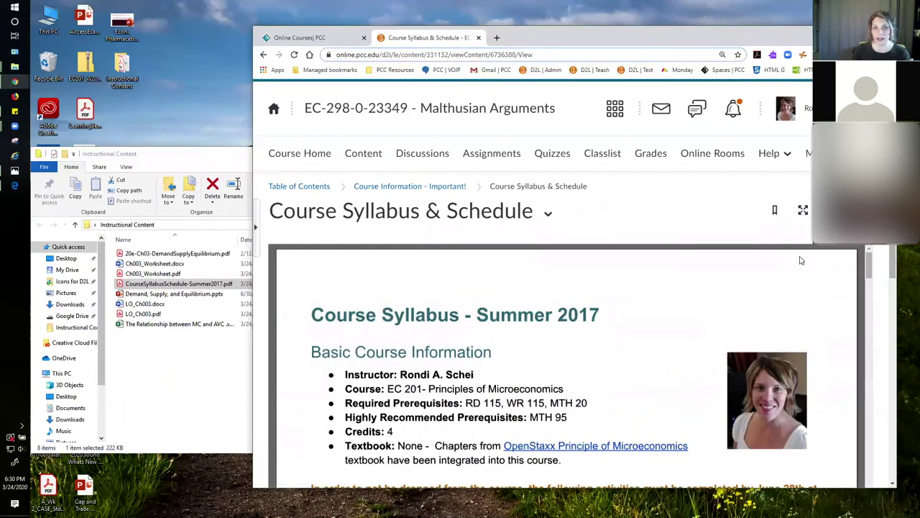
- Maximize the browser window, read through the Course Syllabus & Schedule document, and return to the Course Information - Important! module
{"action": "left_click", "coordinate": [848, 33]}
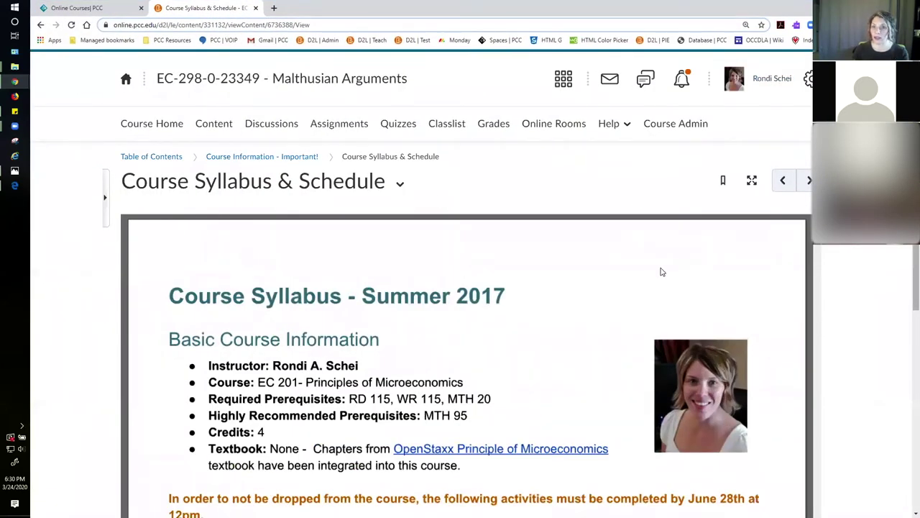
{"action": "scroll", "coordinate": [662, 272], "scroll_direction": "down", "scroll_amount": 5}
{"action": "scroll", "coordinate": [661, 275], "scroll_direction": "down", "scroll_amount": 3}
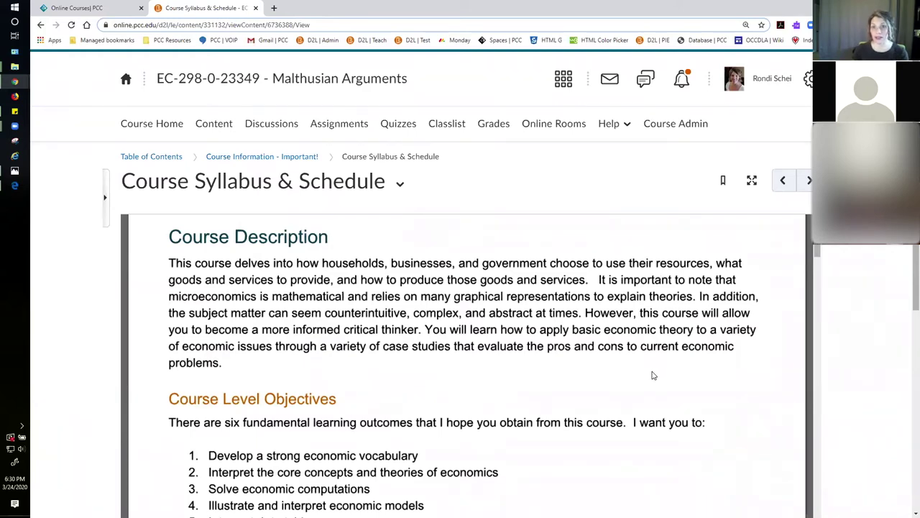
{"action": "scroll", "coordinate": [653, 375], "scroll_direction": "down", "scroll_amount": 2}
{"action": "scroll", "coordinate": [654, 373], "scroll_direction": "down", "scroll_amount": 3}
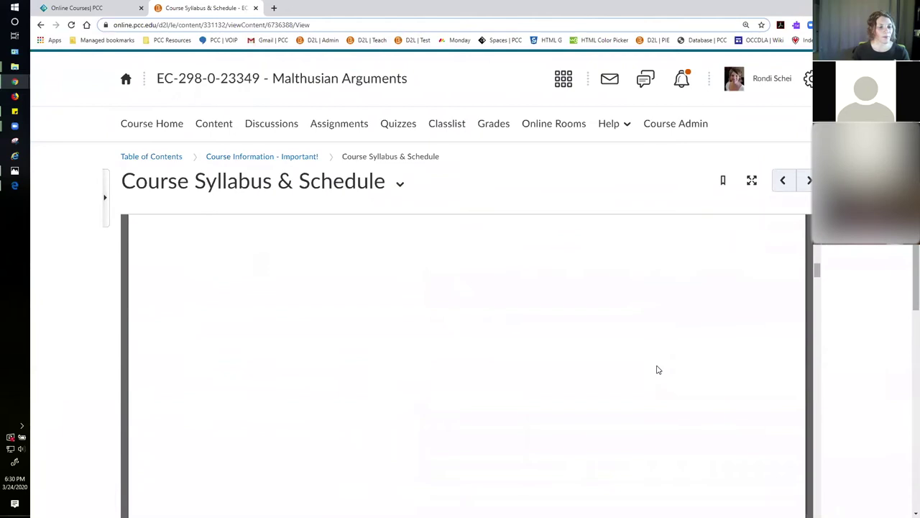
{"action": "scroll", "coordinate": [657, 368], "scroll_direction": "down", "scroll_amount": 2}
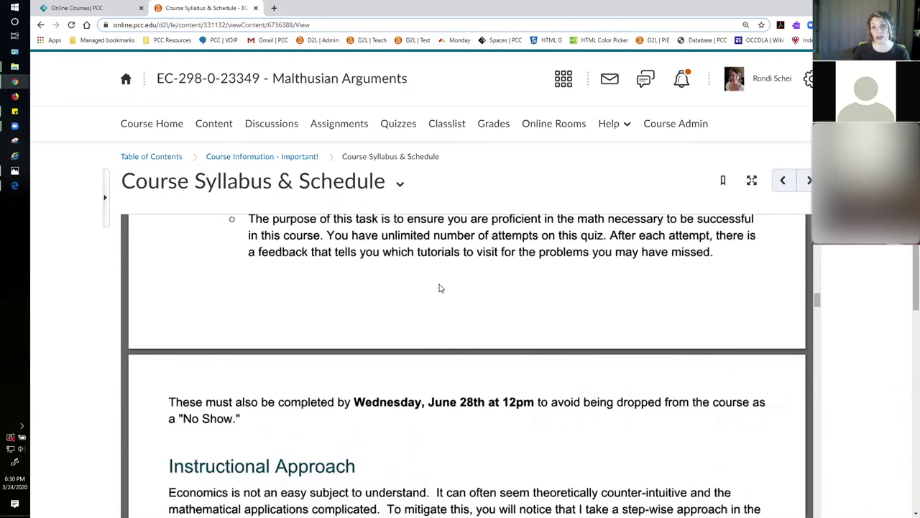
{"action": "left_click", "coordinate": [274, 159]}
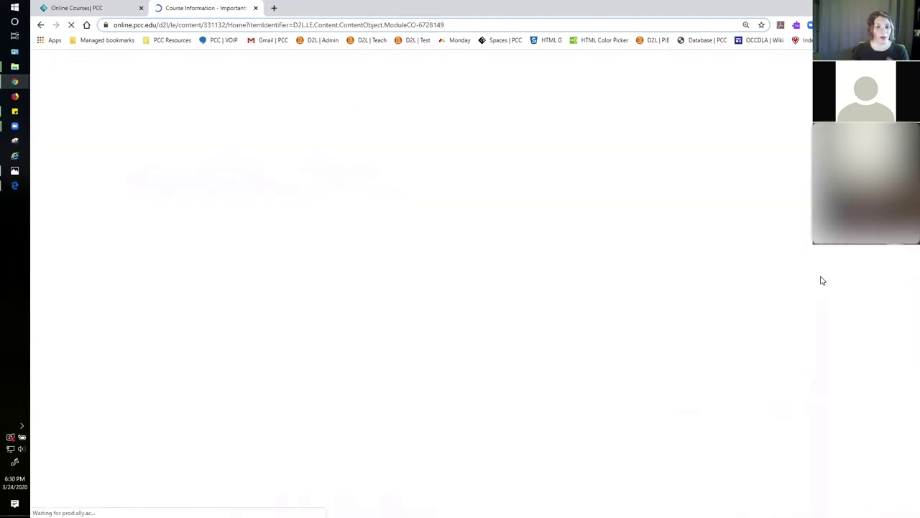
{"action": "scroll", "coordinate": [823, 280], "scroll_direction": "down", "scroll_amount": 1}
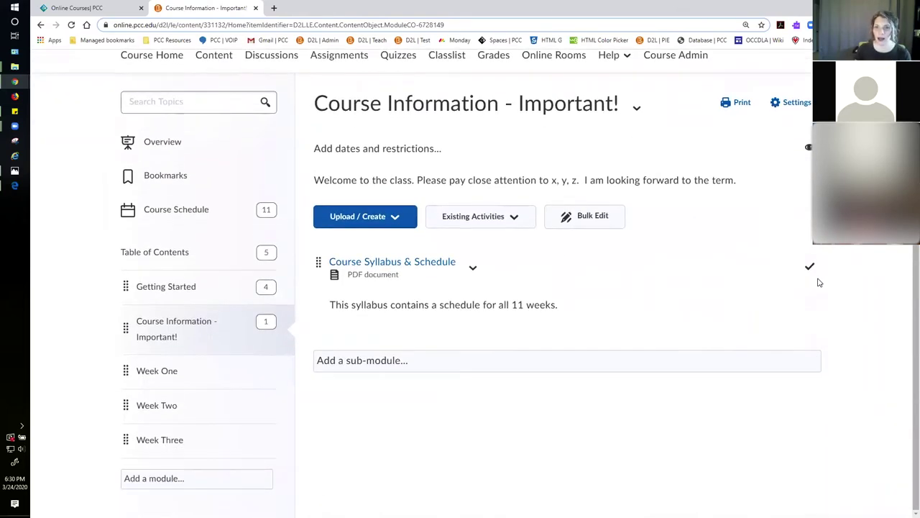
- Save the Week One module description "This week we will be studying supply and demand. It's fundamental to the study of economics!"
{"action": "left_click", "coordinate": [176, 372]}
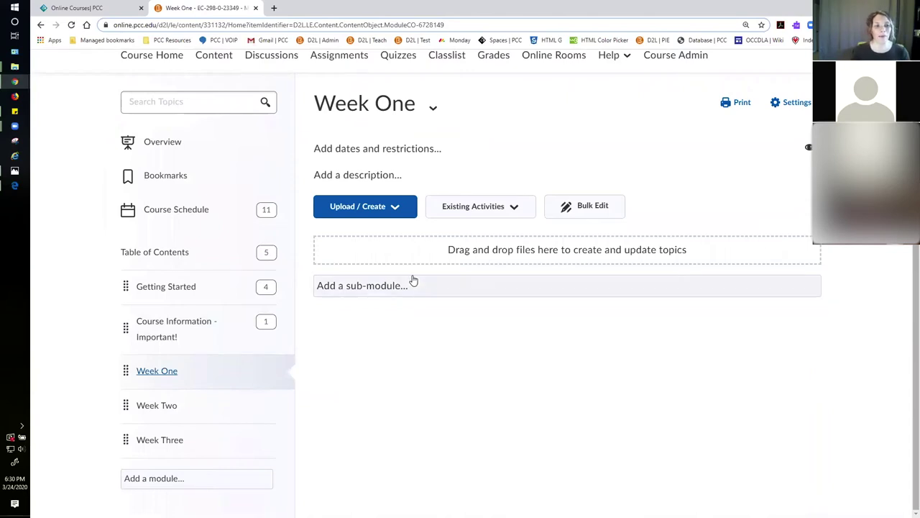
{"action": "left_click", "coordinate": [397, 175]}
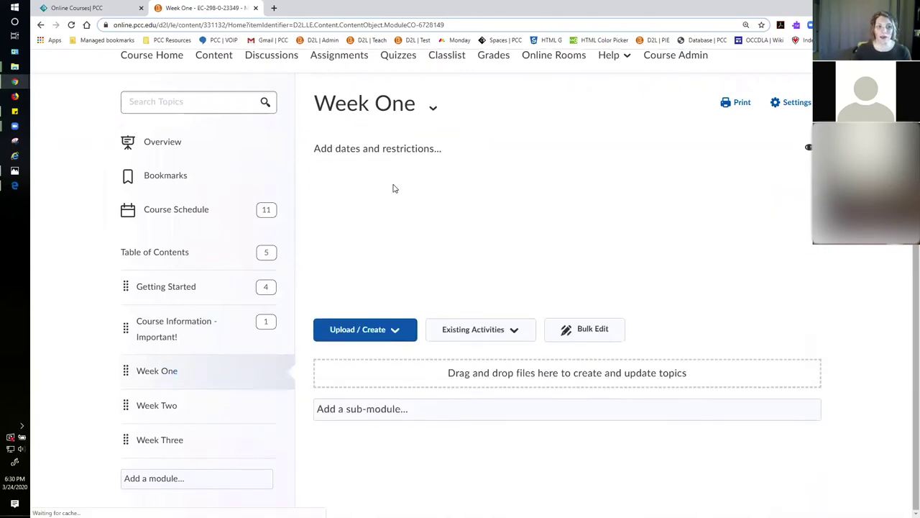
{"action": "type", "text": "This week we wi"}
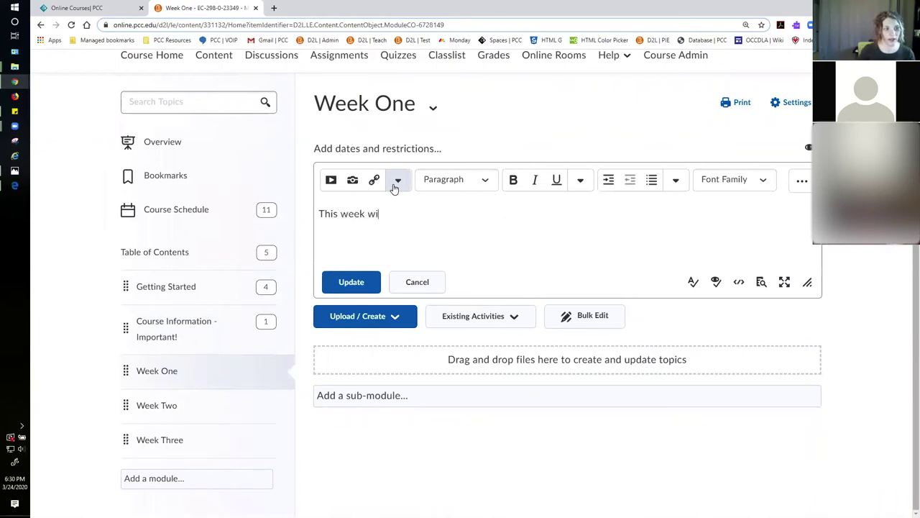
{"action": "type", "text": "ll be studying supply and demand. It's fundamental to the study of economics!"}
{"action": "left_click", "coordinate": [591, 213]}
{"action": "type", "text": "a"}
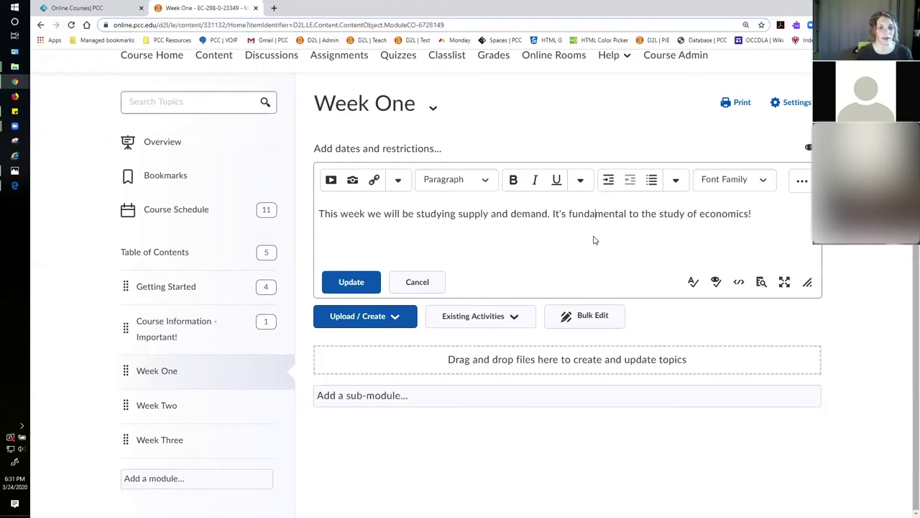
{"action": "left_click", "coordinate": [373, 286]}
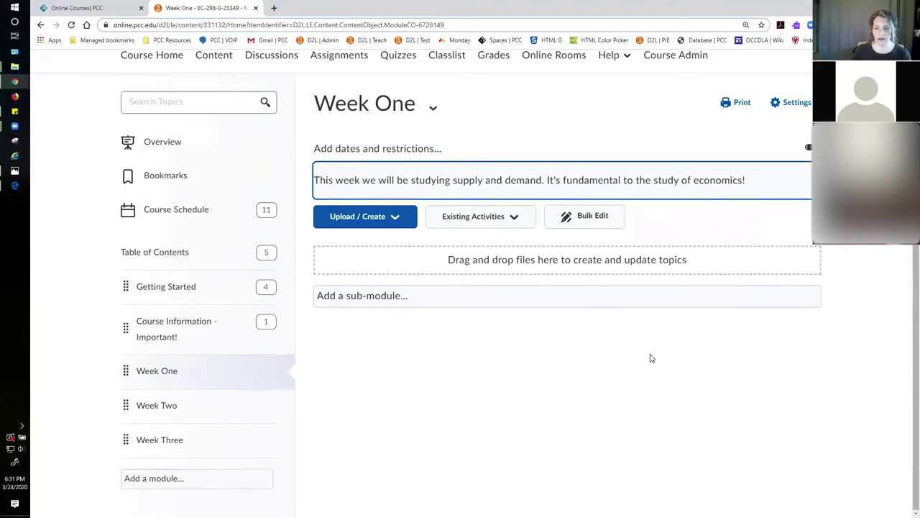
- Upload 20e-Ch03-DemandSupplyEquilibrium.pdf from the computer's Instructional Content folder and add it to the Week One module
{"action": "left_click", "coordinate": [370, 223]}
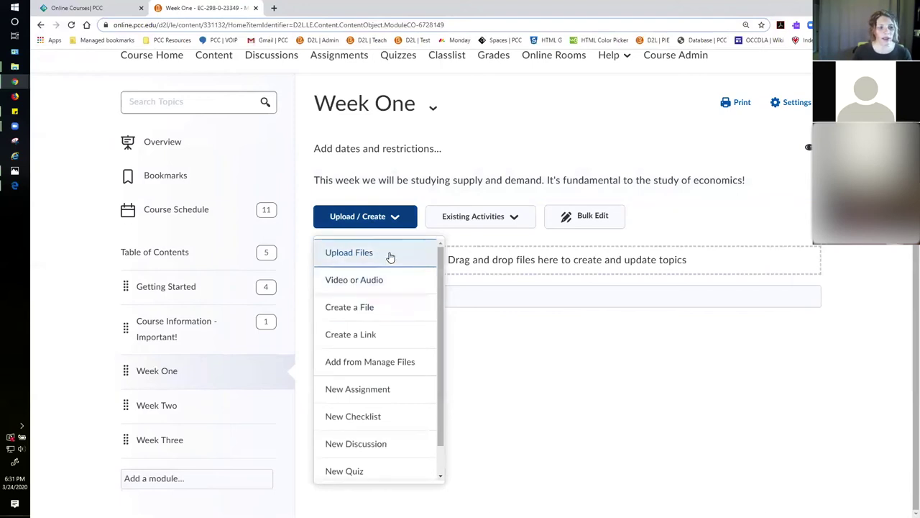
{"action": "left_click", "coordinate": [391, 256]}
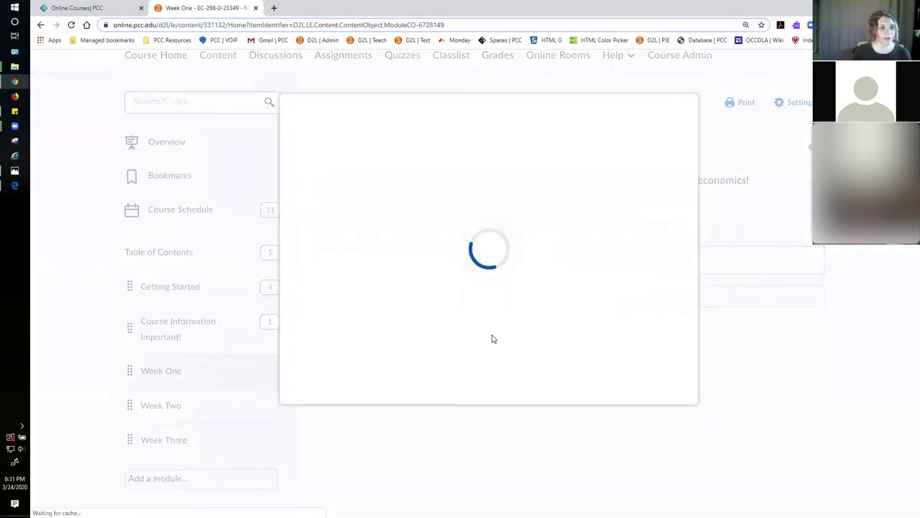
{"action": "left_click", "coordinate": [384, 159]}
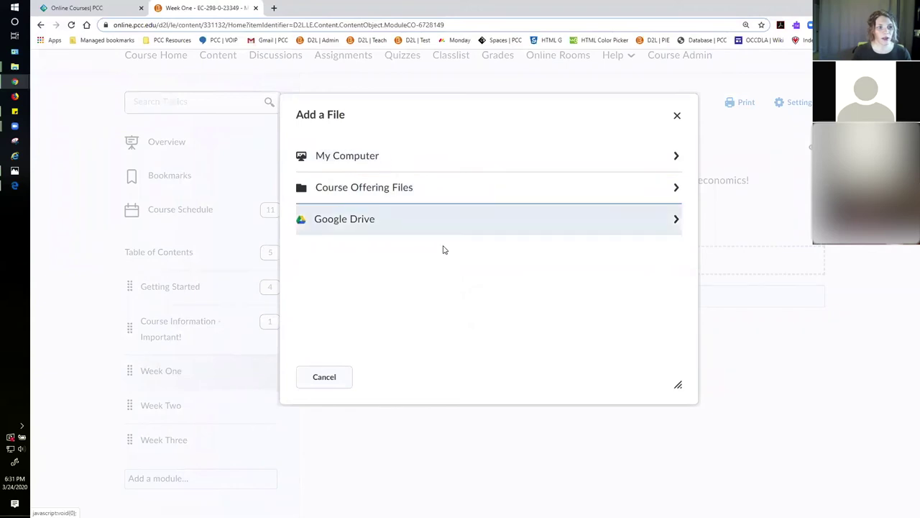
{"action": "left_click", "coordinate": [349, 170]}
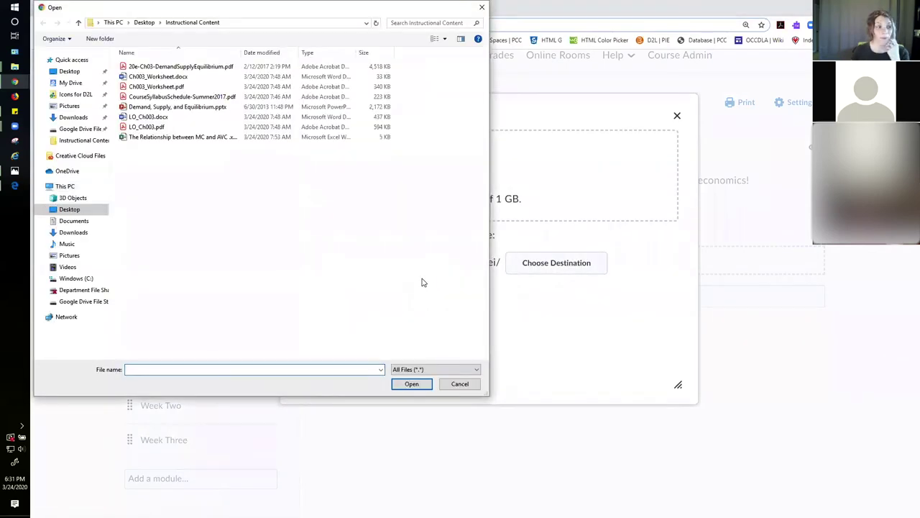
{"action": "left_click", "coordinate": [198, 67]}
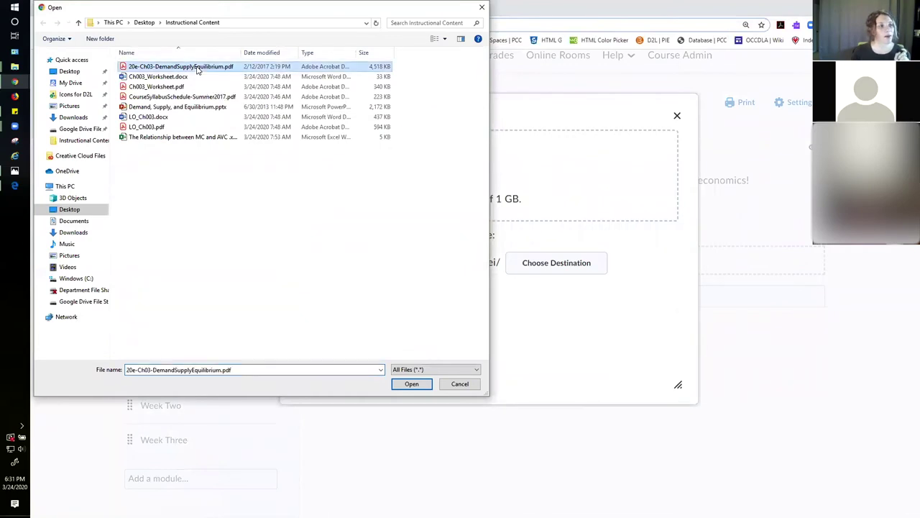
{"action": "left_click", "coordinate": [411, 384]}
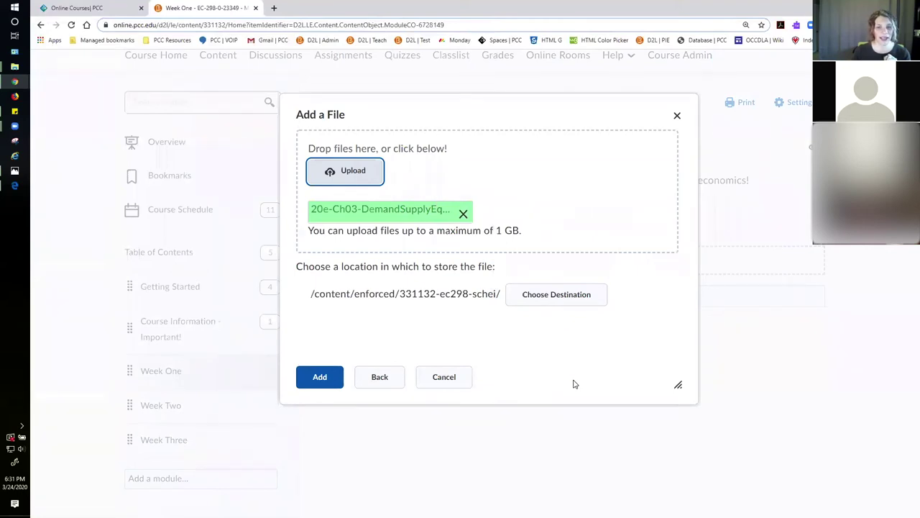
{"action": "left_click", "coordinate": [320, 384]}
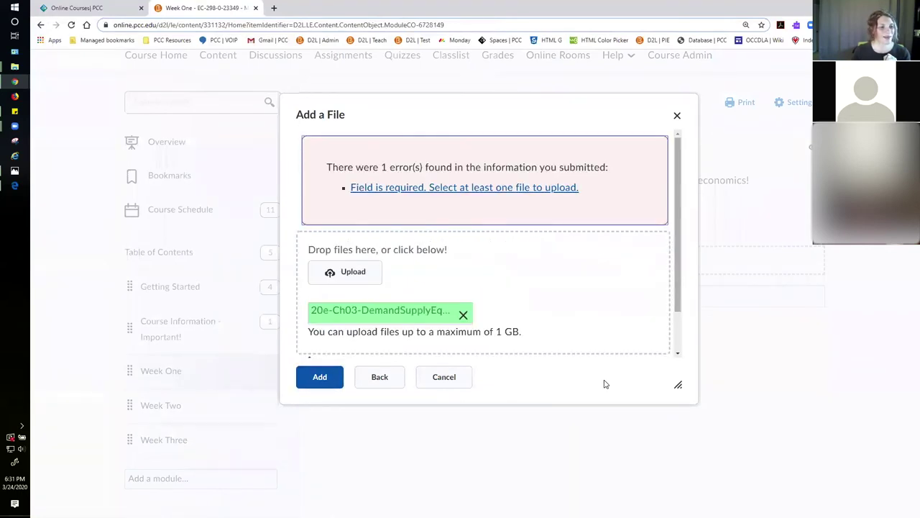
{"action": "scroll", "coordinate": [606, 294], "scroll_direction": "down", "scroll_amount": 1}
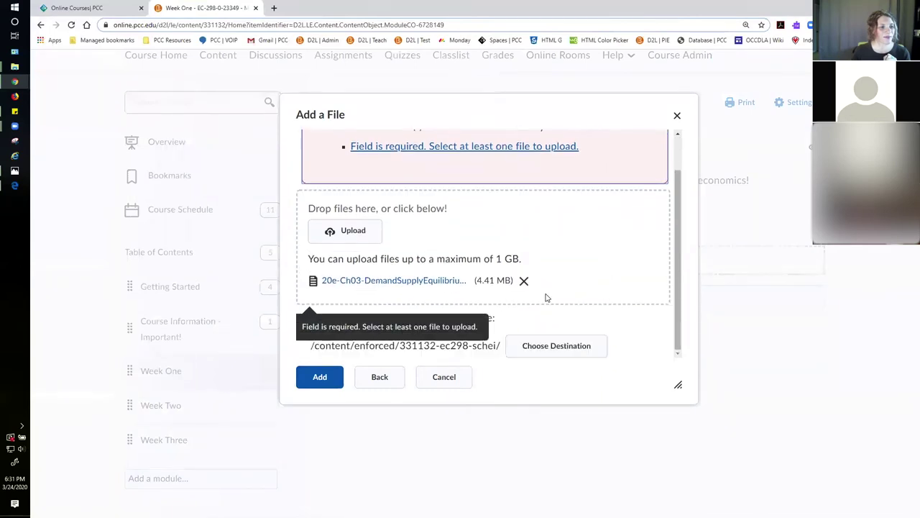
{"action": "left_click", "coordinate": [323, 379]}
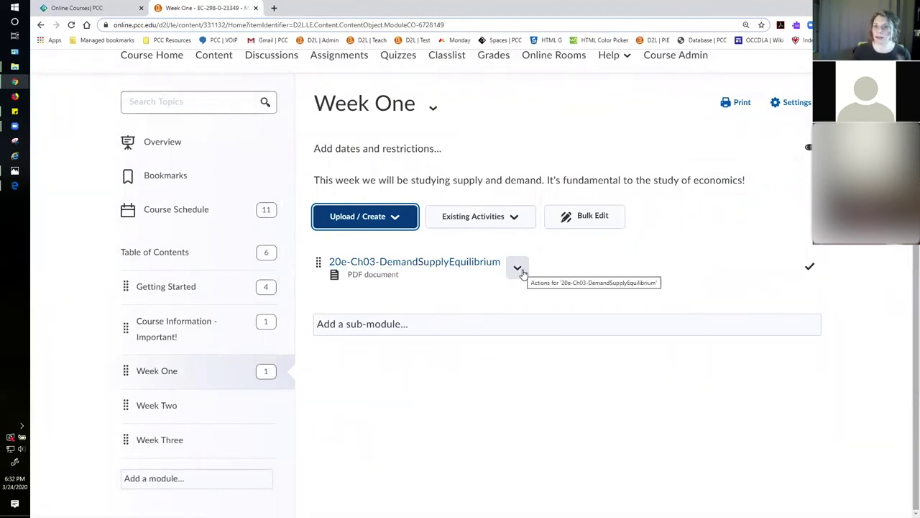
- Edit the uploaded chapter PDF topic's properties in place and change its title to "Reading: Demand, Supply, & Equilibrium"
{"action": "left_click", "coordinate": [514, 272]}
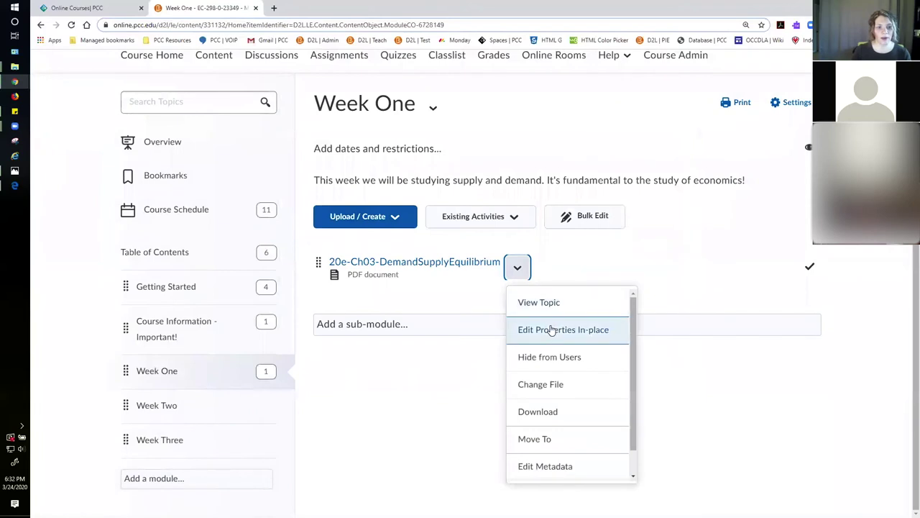
{"action": "left_click", "coordinate": [551, 331]}
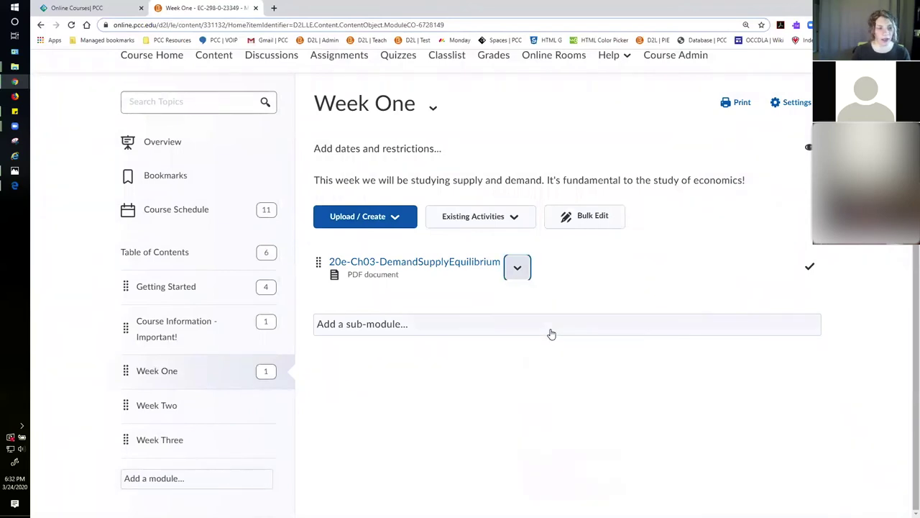
{"action": "left_click", "coordinate": [375, 264]}
{"action": "left_click_drag", "start_coordinate": [487, 265], "coordinate": [342, 263]}
{"action": "type", "text": "readin"}
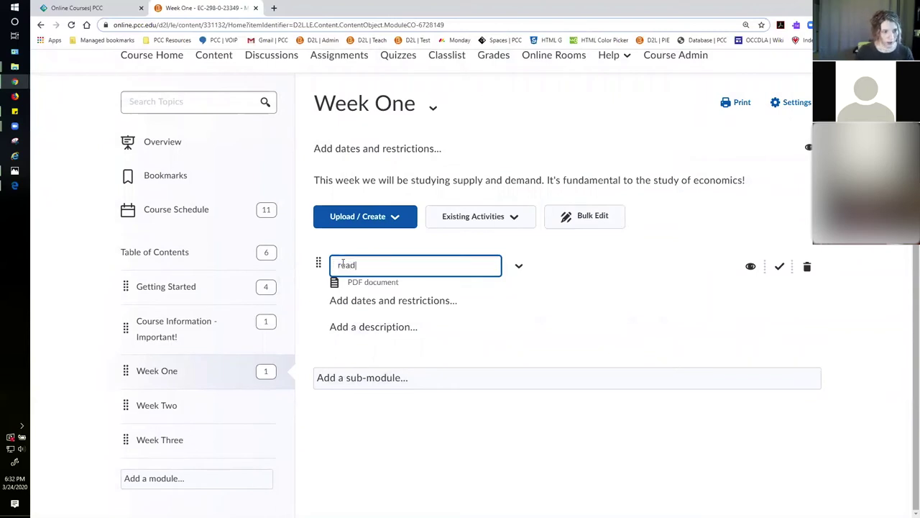
{"action": "type", "text": "ading"}
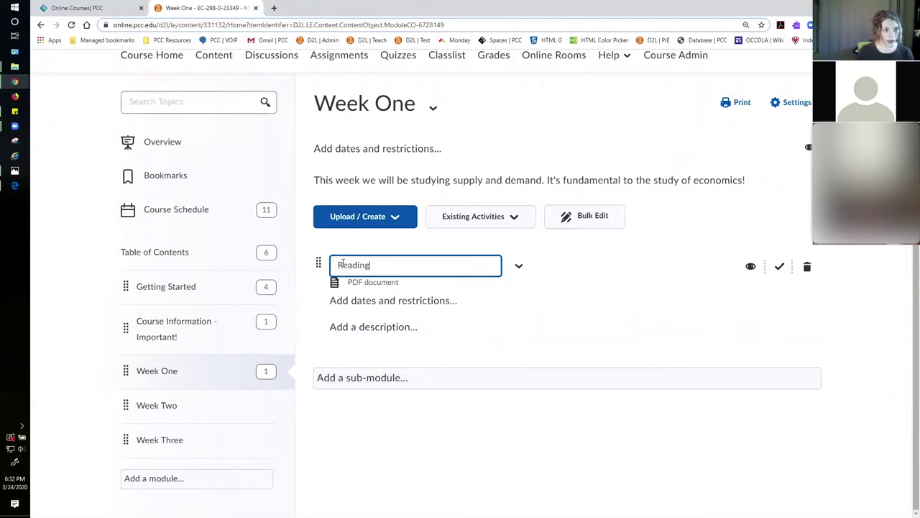
{"action": "type", "text": ": Demand, Supply, &"}
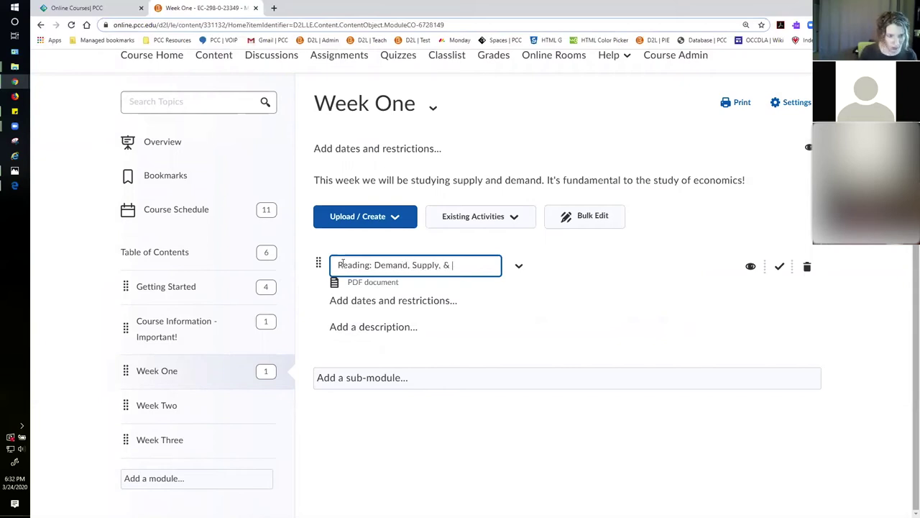
{"action": "type", "text": "Equilibriu"}
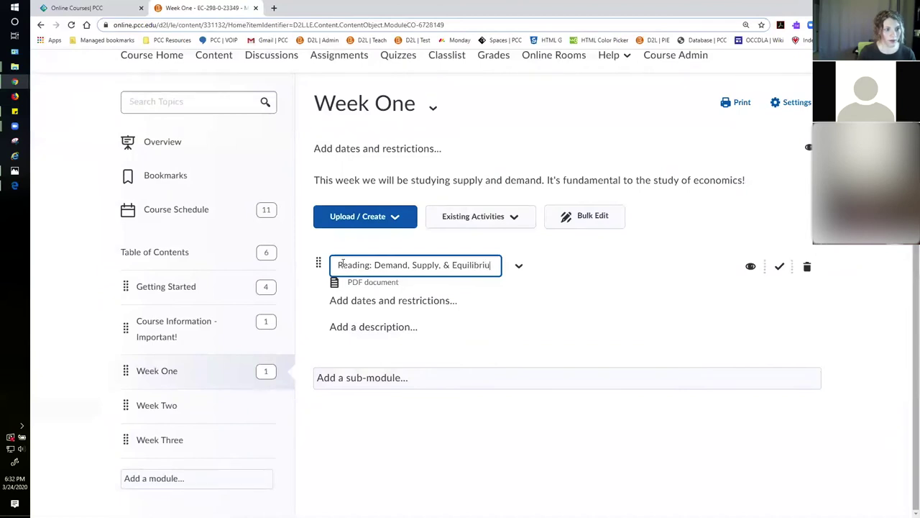
{"action": "type", "text": "m"}
{"action": "key", "text": "Return"}
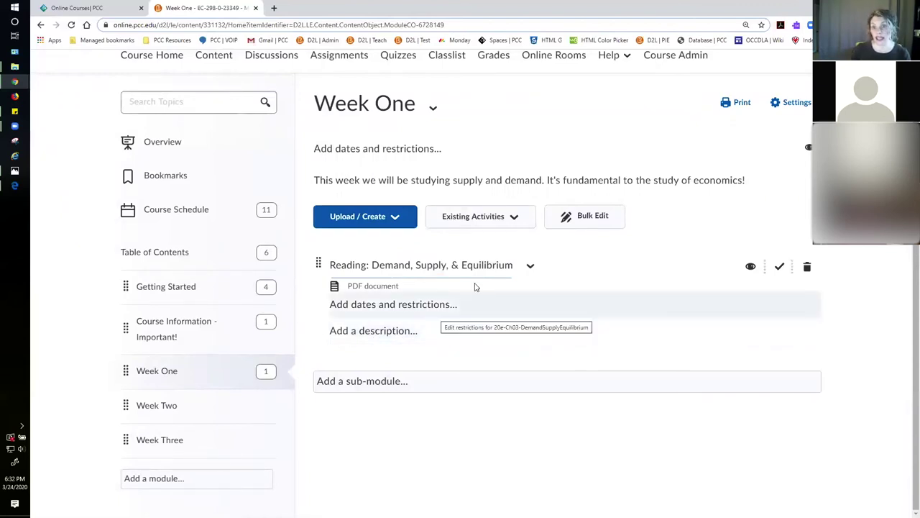
- Search Google in a new tab for "supply demand crashcourse economics", open the YouTube video "Supply and Demand: Crash Course Economics #4" and pause playback
{"action": "left_click", "coordinate": [274, 8]}
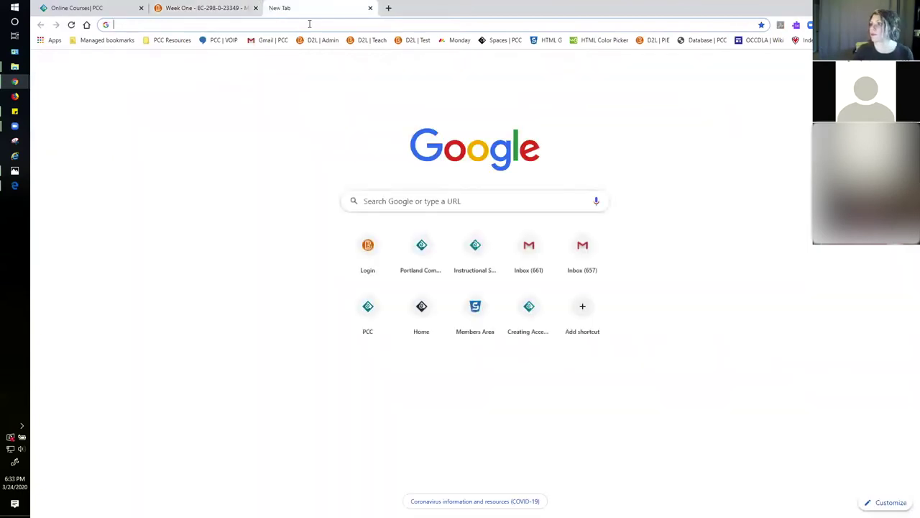
{"action": "type", "text": "supply der"}
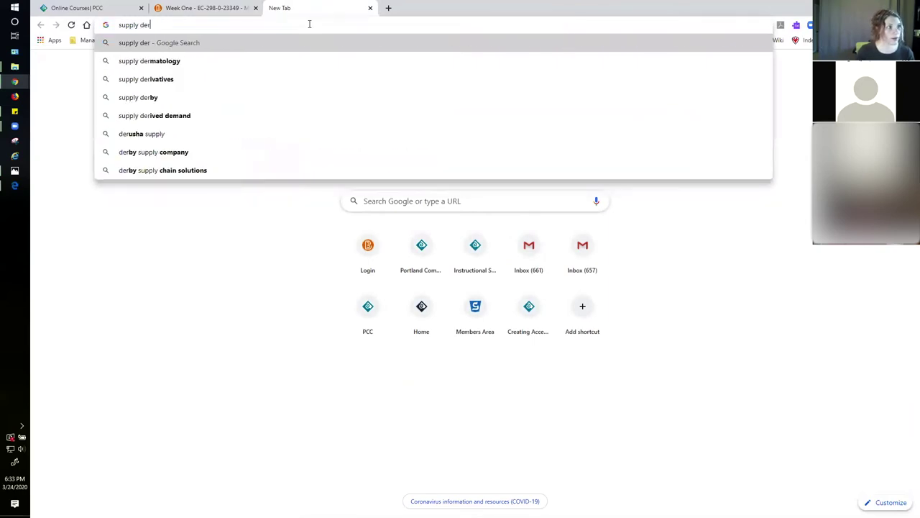
{"action": "key", "text": "BackSpace"}
{"action": "type", "text": "mand crashcourse economics"}
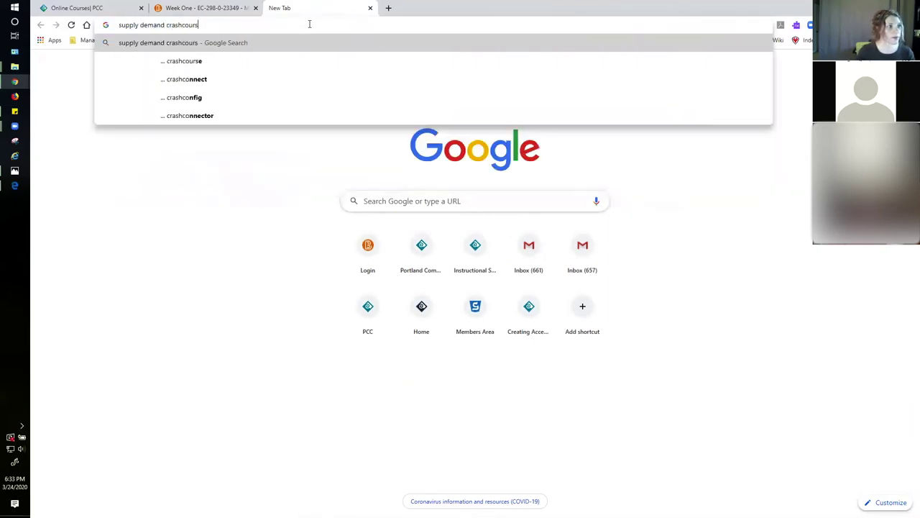
{"action": "key", "text": "Return"}
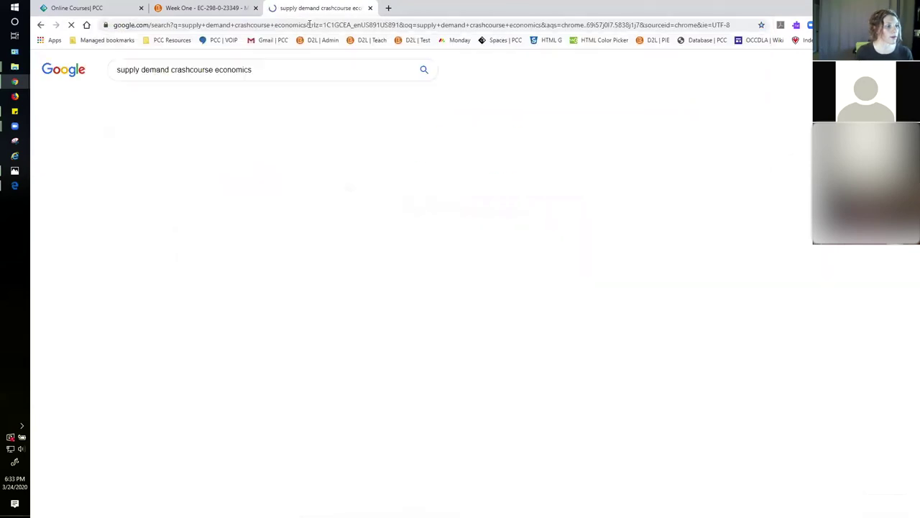
{"action": "left_click", "coordinate": [283, 333]}
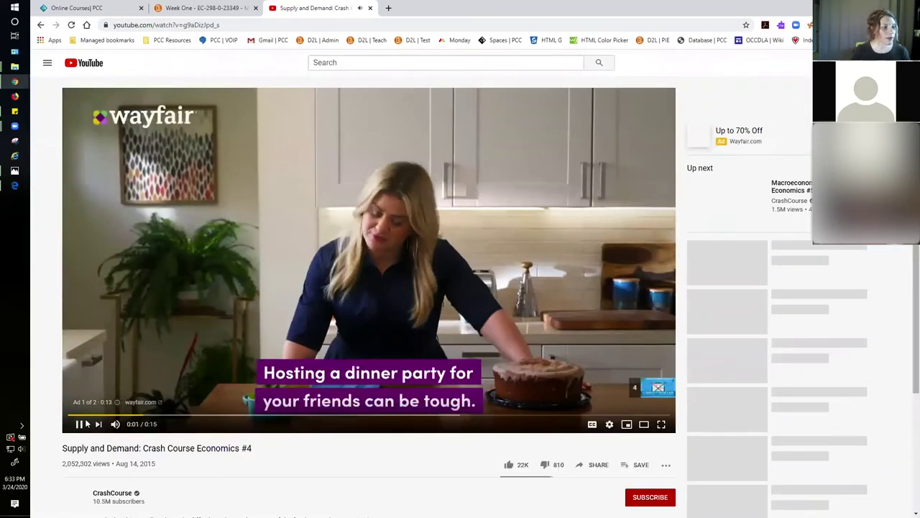
{"action": "left_click", "coordinate": [119, 384]}
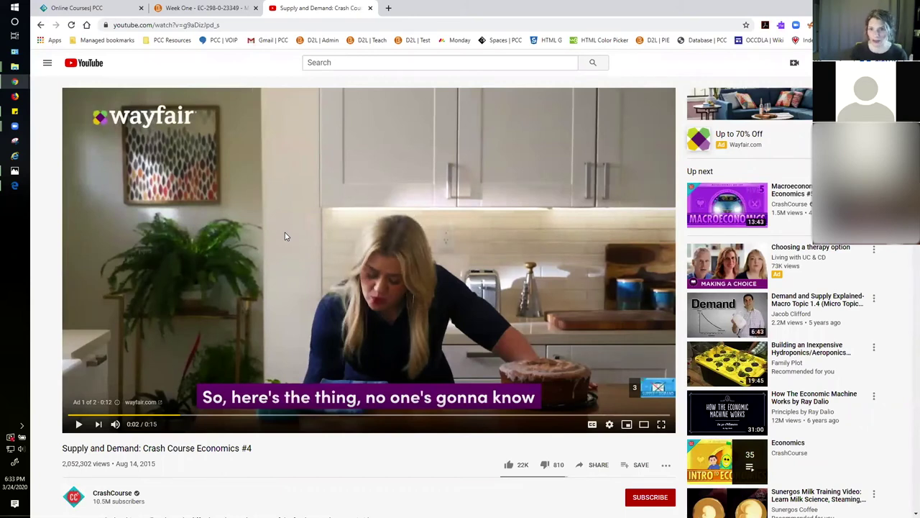
- Copy the YouTube video's web address and return to the Week One module in Brightspace
{"action": "left_click", "coordinate": [274, 26]}
{"action": "key", "text": "ctrl+c"}
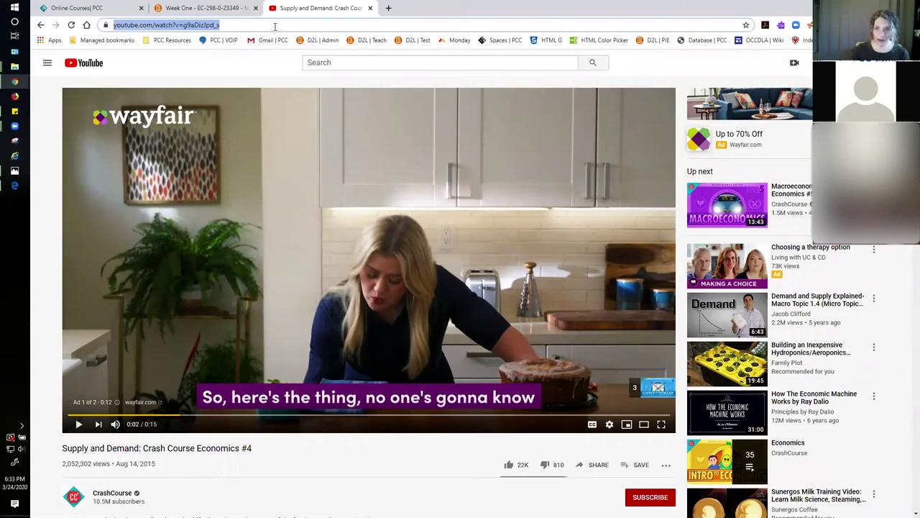
{"action": "left_click", "coordinate": [196, 8]}
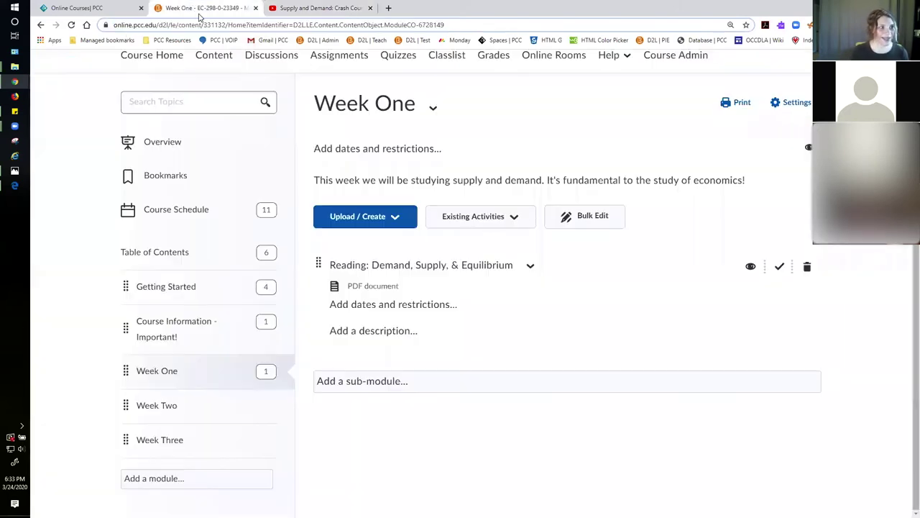
- Add the copied YouTube address to Week One as a web video, keeping the title "Supply and Demand: Crash Course Economics #4"
{"action": "left_click", "coordinate": [393, 218]}
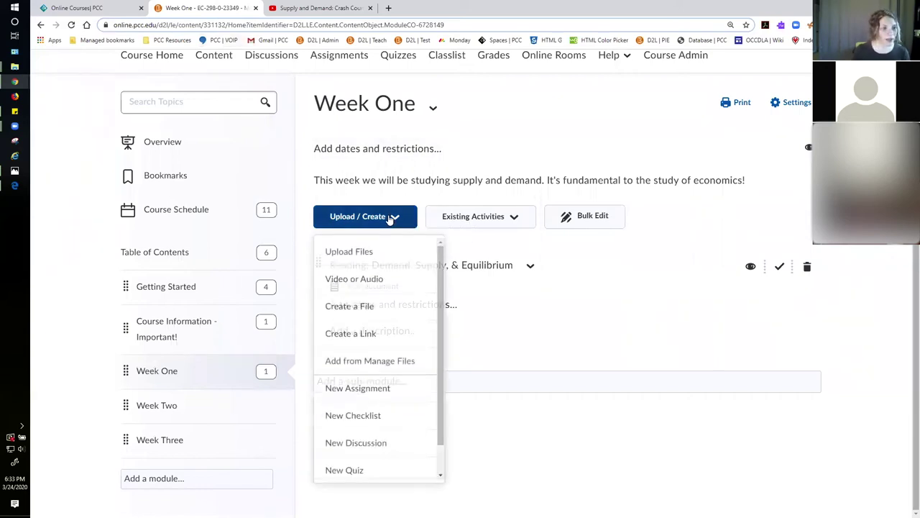
{"action": "left_click", "coordinate": [383, 283]}
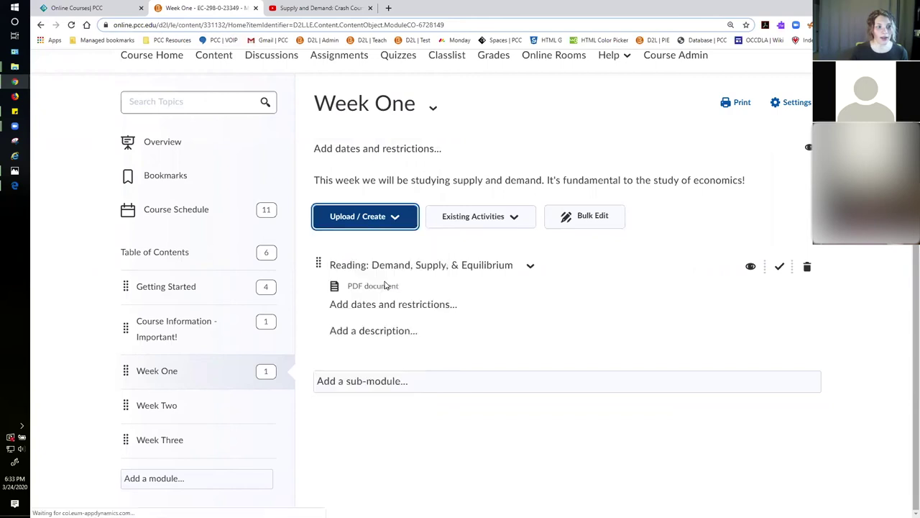
{"action": "left_click", "coordinate": [342, 181]}
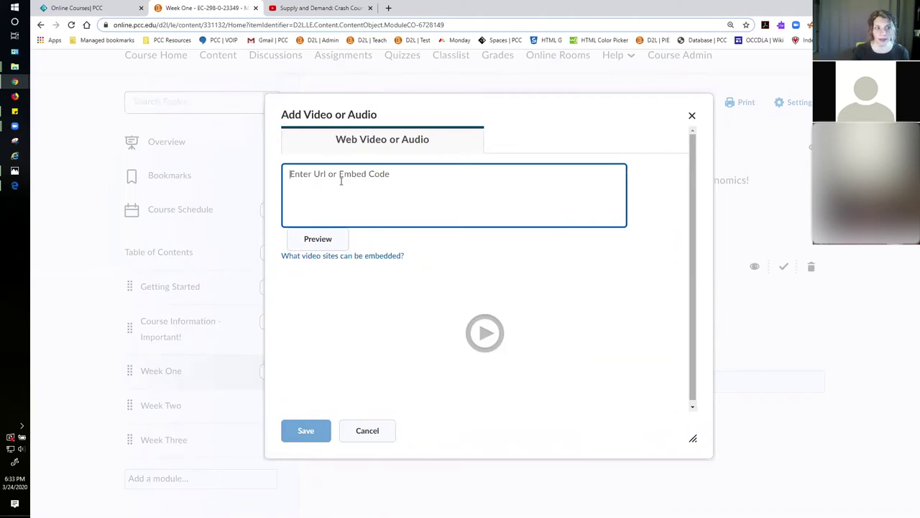
{"action": "key", "text": "ctrl+v"}
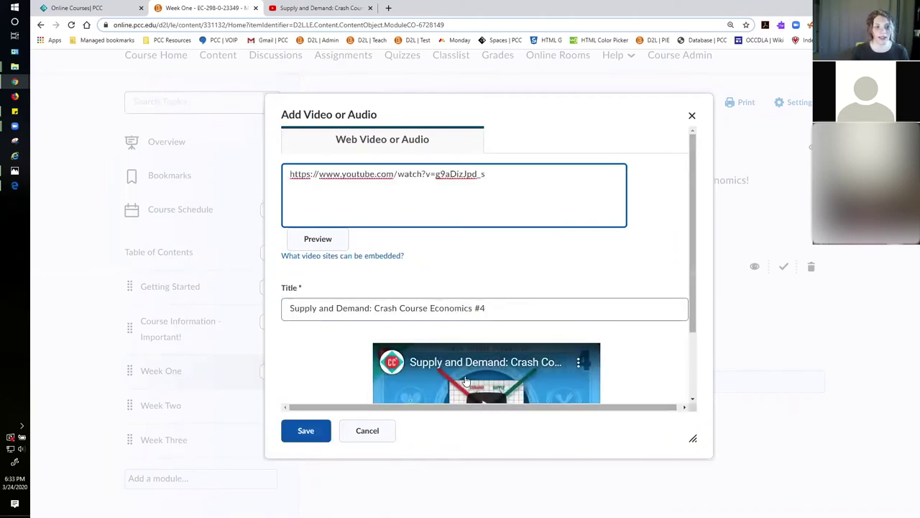
{"action": "scroll", "coordinate": [466, 381], "scroll_direction": "down", "scroll_amount": 1}
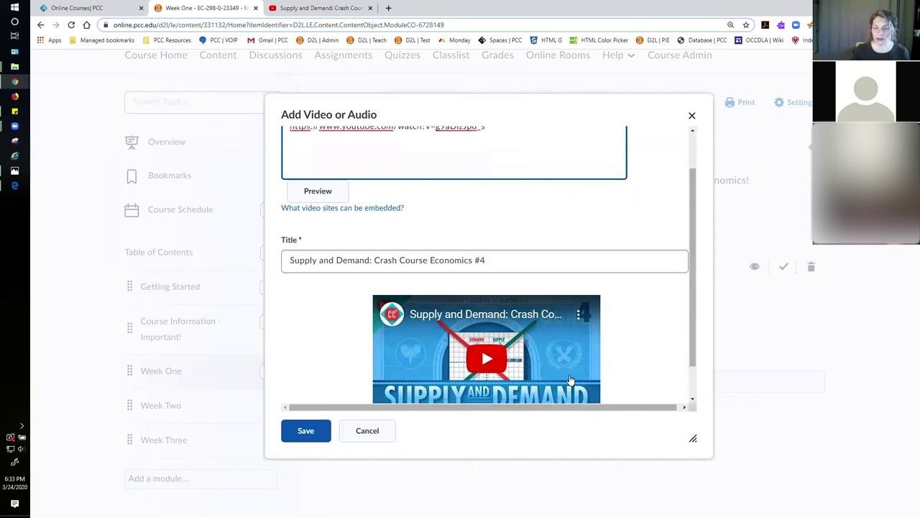
{"action": "left_click", "coordinate": [309, 263]}
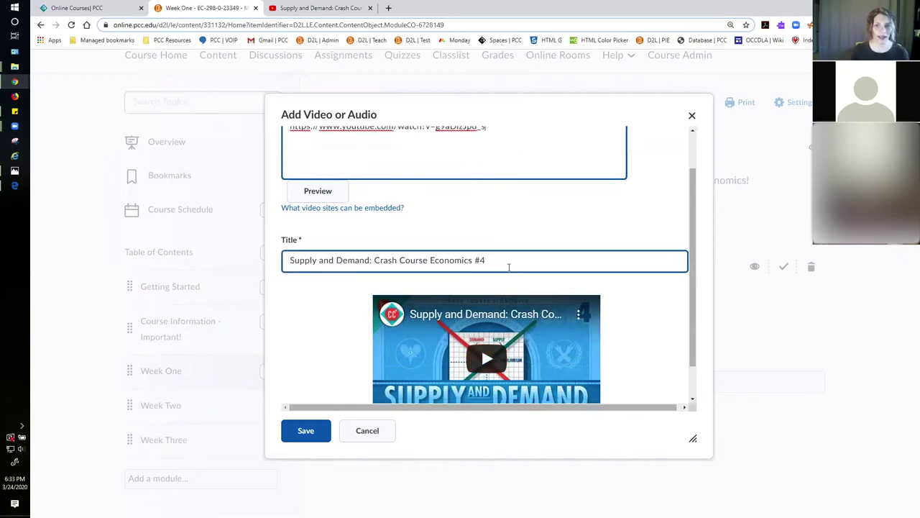
{"action": "scroll", "coordinate": [489, 374], "scroll_direction": "down", "scroll_amount": 1}
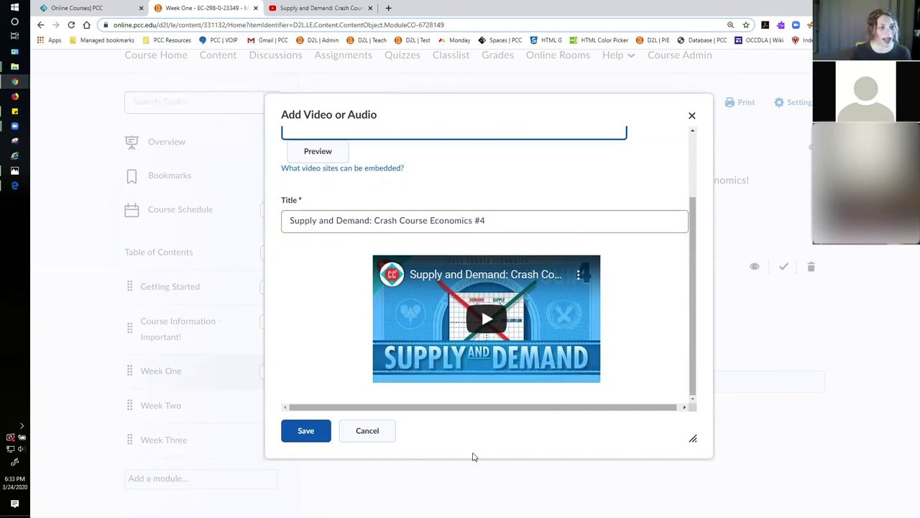
{"action": "left_click", "coordinate": [306, 431]}
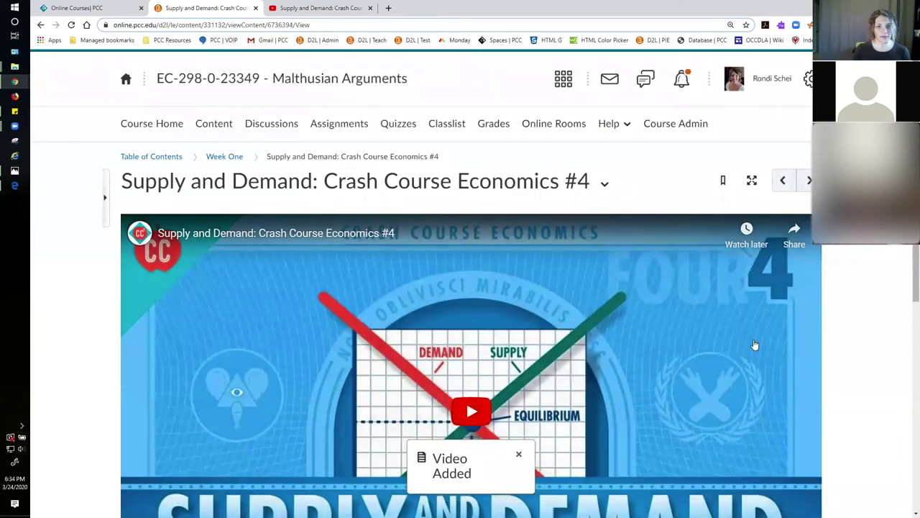
- Test the embedded video by briefly playing and pausing it, and return to the Week One module
{"action": "scroll", "coordinate": [830, 314], "scroll_direction": "down", "scroll_amount": 2}
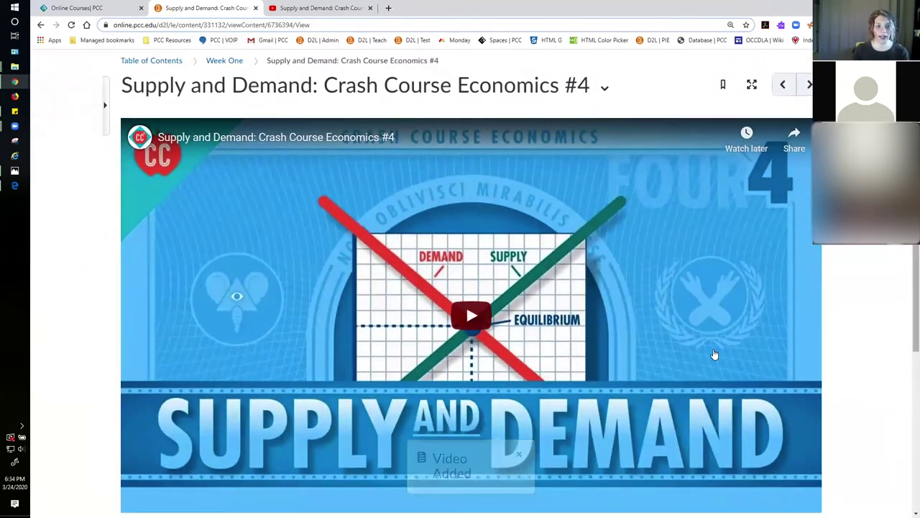
{"action": "left_click", "coordinate": [471, 315]}
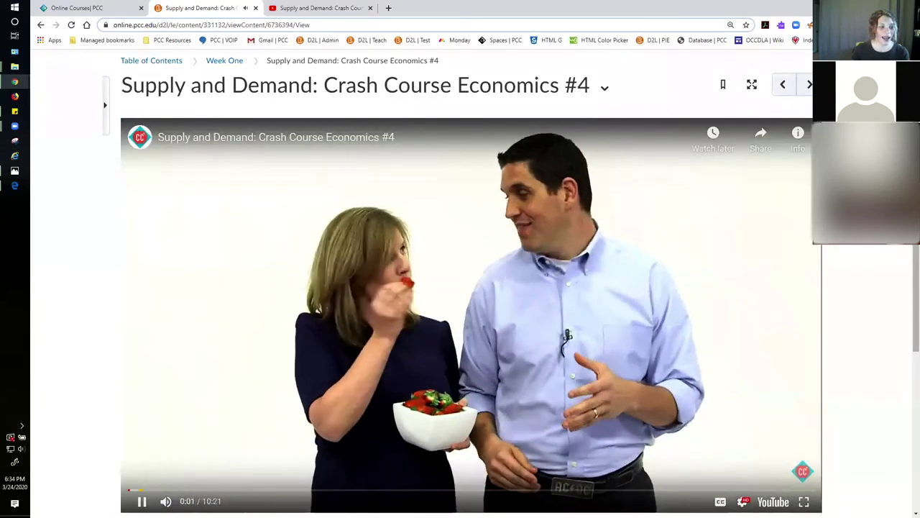
{"action": "left_click", "coordinate": [142, 501]}
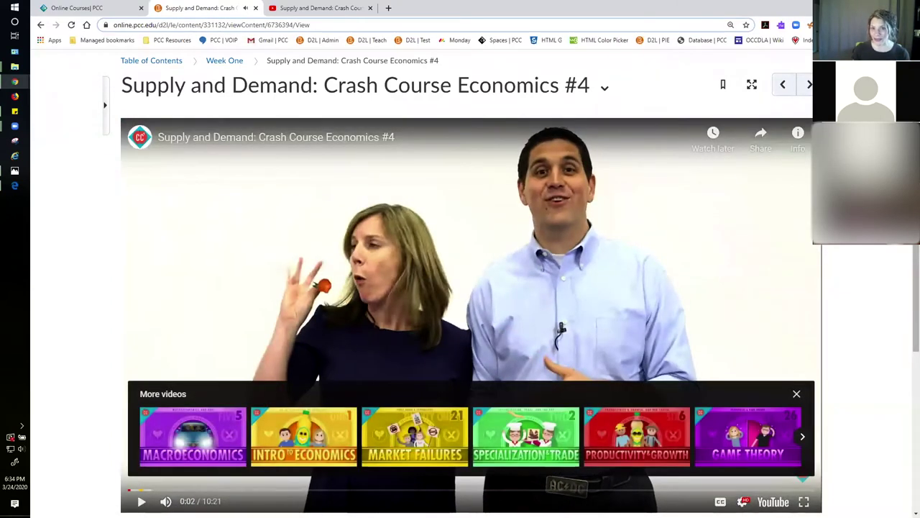
{"action": "left_click", "coordinate": [225, 65]}
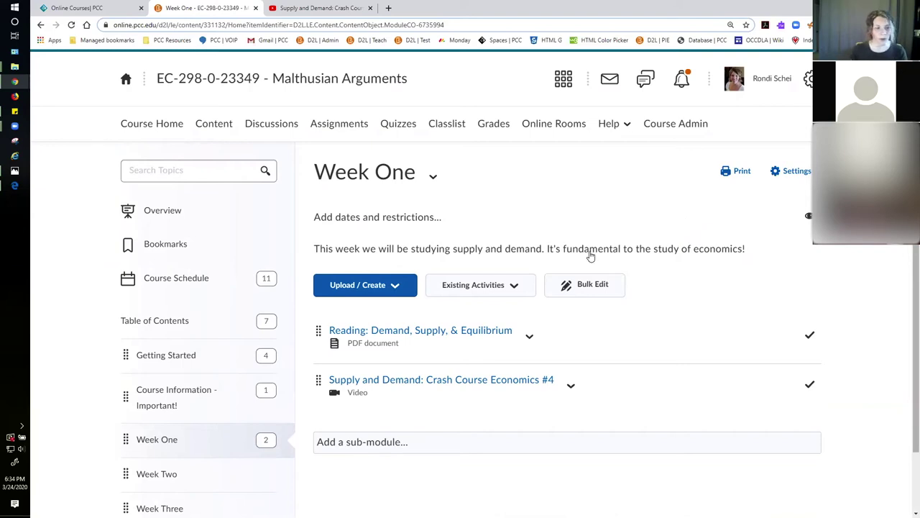
- Upload "Demand, Supply, and Equilibrium.pptx" from the computer's Instructional Content folder and add it to the Week One module
{"action": "left_click", "coordinate": [399, 287]}
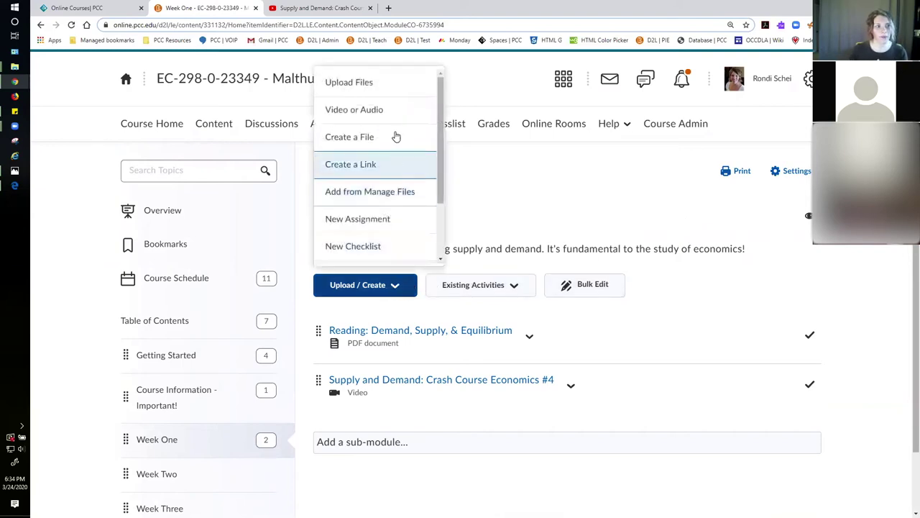
{"action": "left_click", "coordinate": [392, 89]}
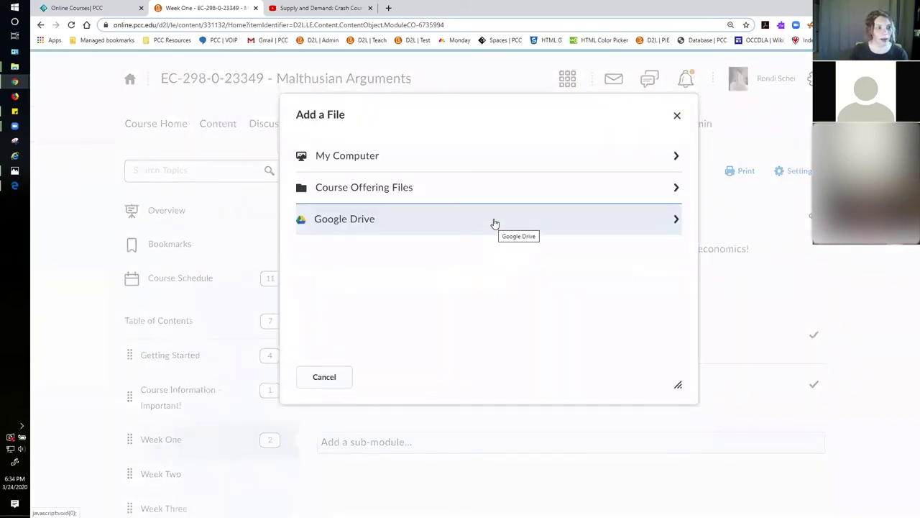
{"action": "left_click", "coordinate": [672, 160]}
{"action": "left_click", "coordinate": [361, 179]}
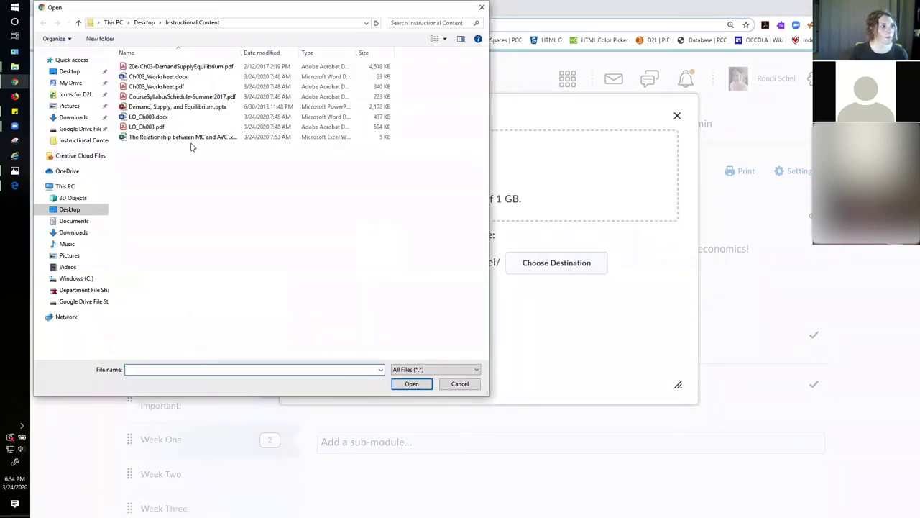
{"action": "left_click", "coordinate": [176, 107]}
{"action": "left_click", "coordinate": [402, 385]}
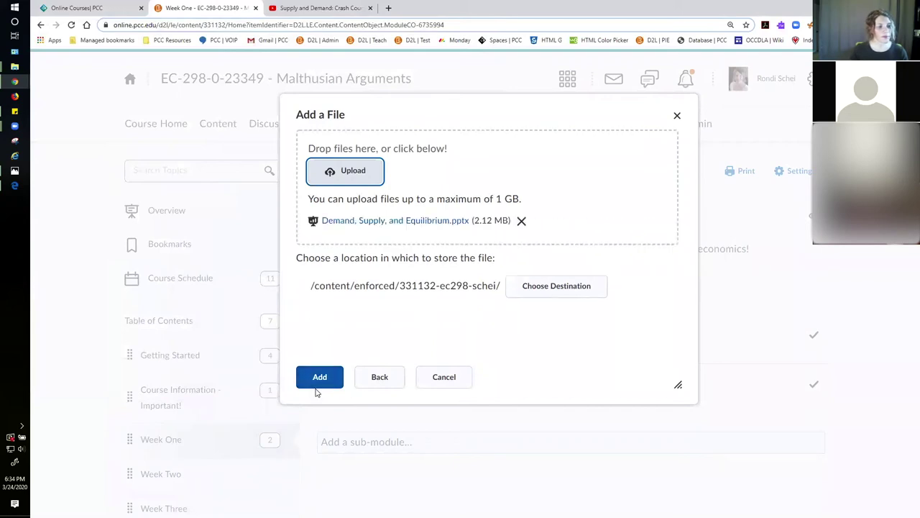
{"action": "left_click", "coordinate": [320, 380]}
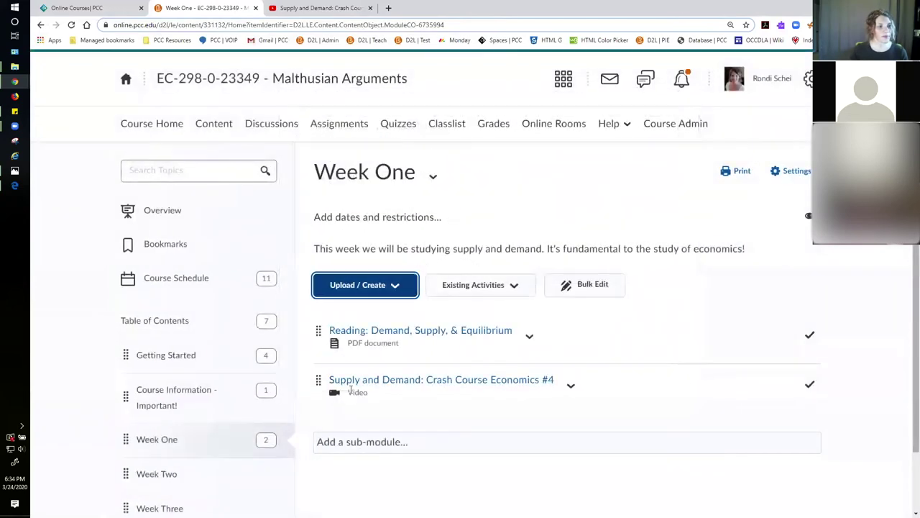
{"action": "scroll", "coordinate": [661, 349], "scroll_direction": "down", "scroll_amount": 1}
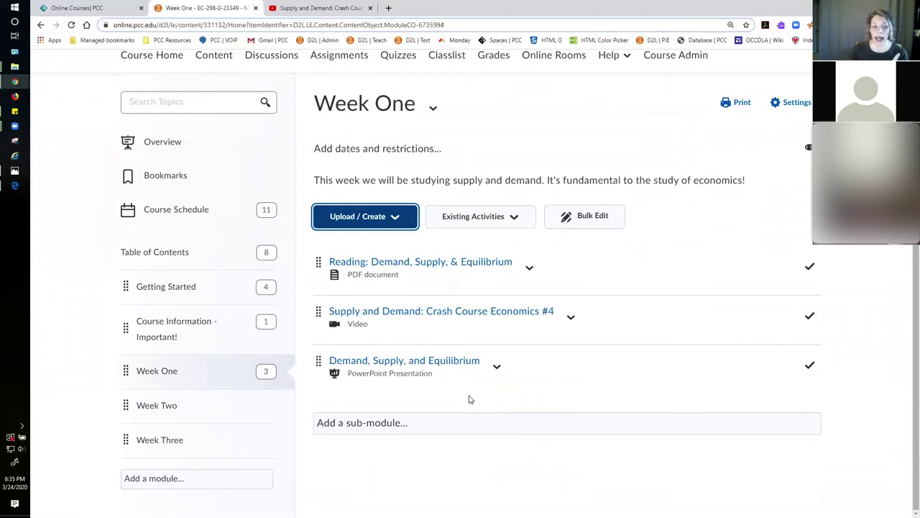
{"action": "left_click", "coordinate": [571, 320]}
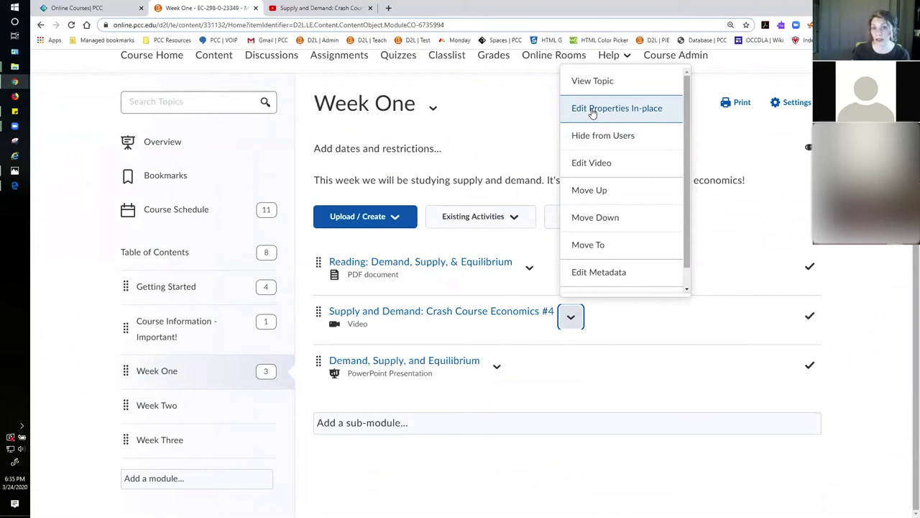
{"action": "left_click", "coordinate": [744, 136]}
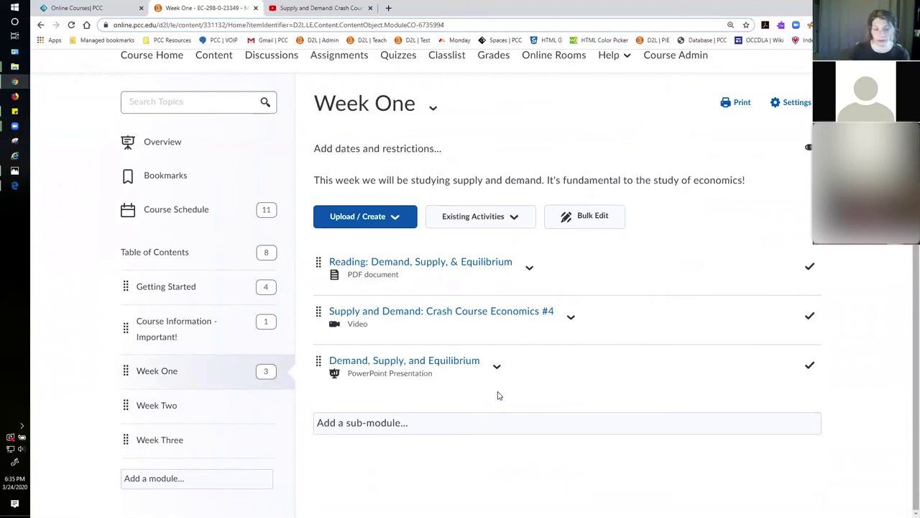
- Open the "Demand, Supply, and Equilibrium" PowerPoint topic for preview and open the Week One module in a separate browser tab
{"action": "left_click", "coordinate": [474, 363]}
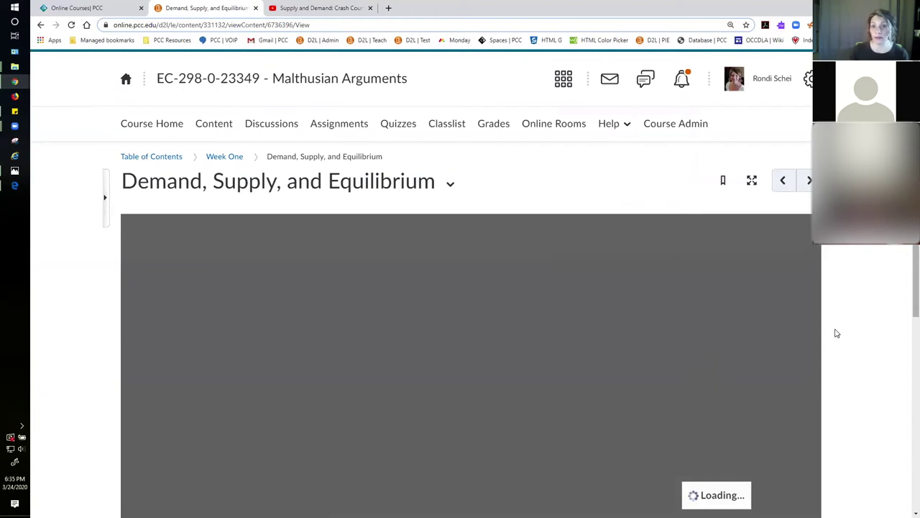
{"action": "scroll", "coordinate": [907, 294], "scroll_direction": "down", "scroll_amount": 1}
{"action": "scroll", "coordinate": [908, 294], "scroll_direction": "down", "scroll_amount": 1}
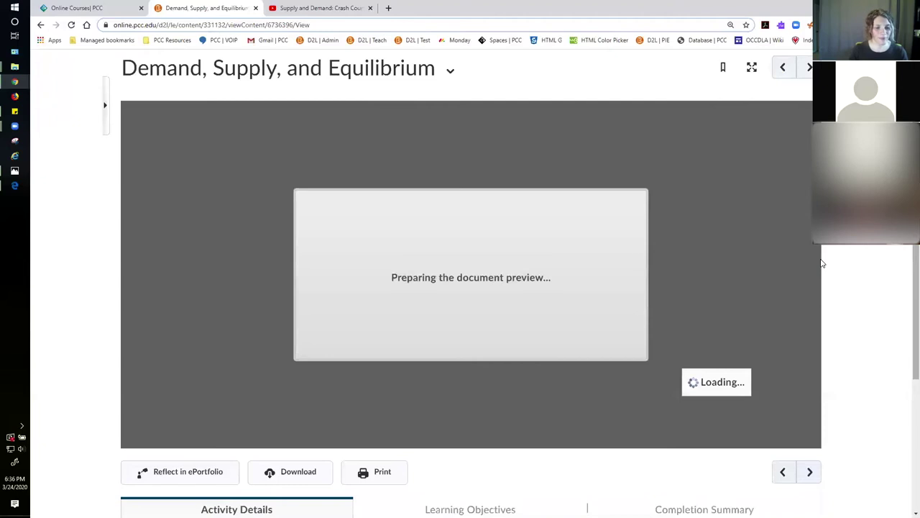
{"action": "left_click_drag", "start_coordinate": [906, 298], "coordinate": [907, 276]}
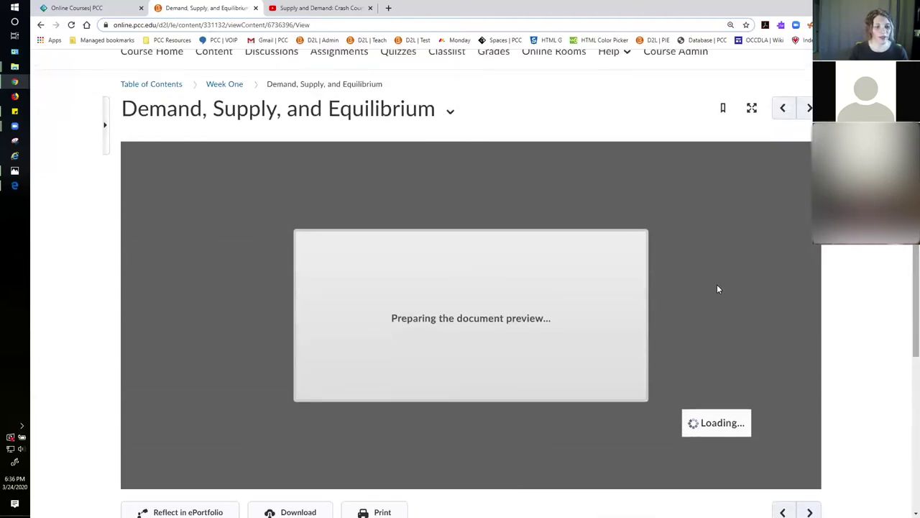
{"action": "right_click", "coordinate": [237, 86]}
{"action": "left_click", "coordinate": [352, 91]}
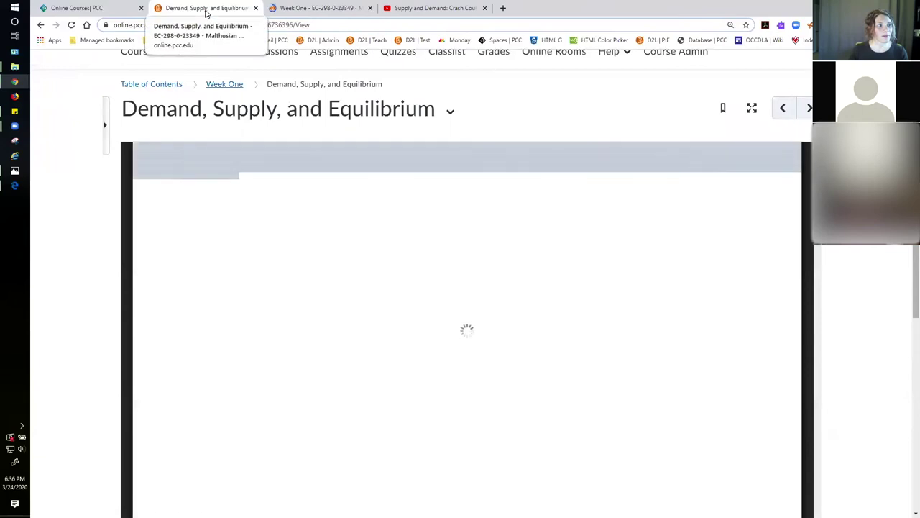
- Look through the first slides of the PowerPoint's document preview, go back to its title slide and return to Week One
{"action": "scroll", "coordinate": [796, 240], "scroll_direction": "down", "scroll_amount": 3}
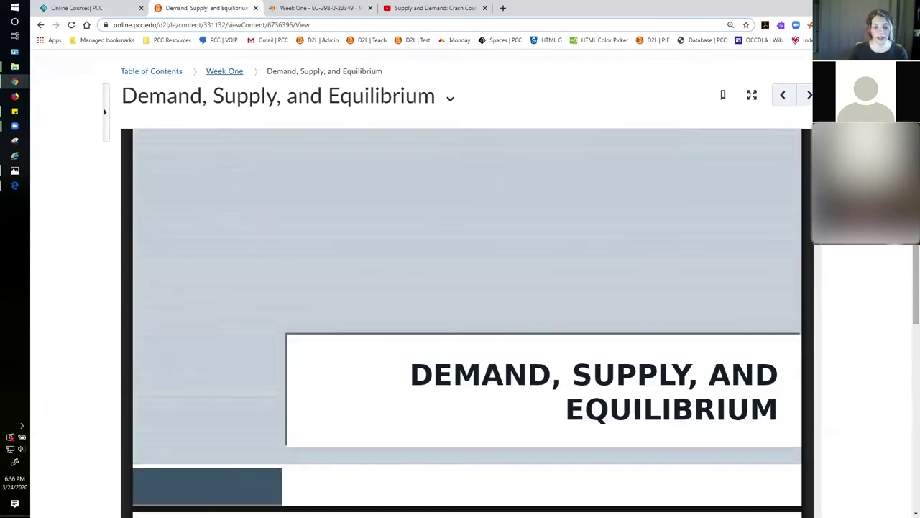
{"action": "scroll", "coordinate": [773, 242], "scroll_direction": "down", "scroll_amount": 3}
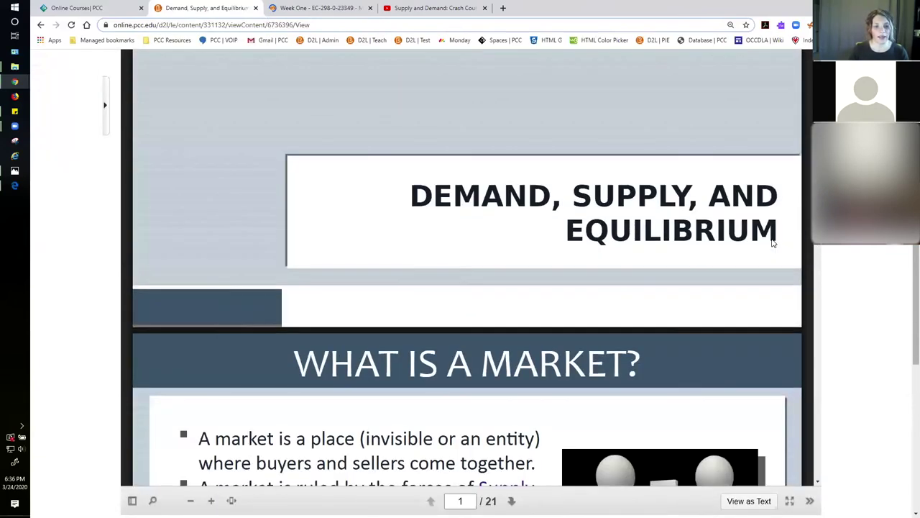
{"action": "scroll", "coordinate": [773, 243], "scroll_direction": "down", "scroll_amount": 5}
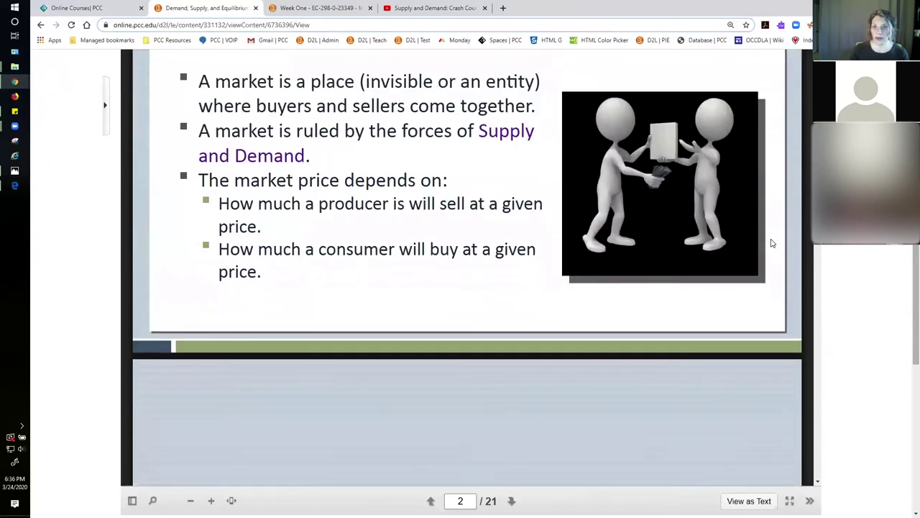
{"action": "scroll", "coordinate": [771, 243], "scroll_direction": "down", "scroll_amount": 5}
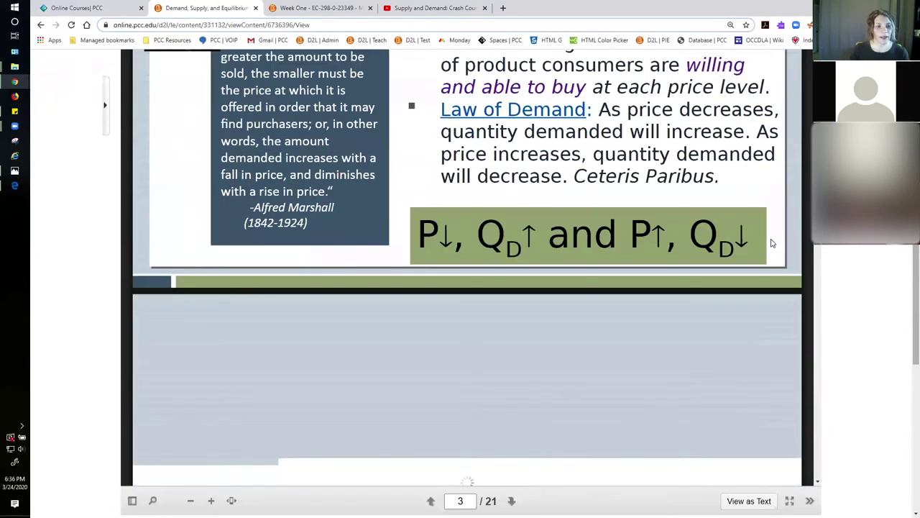
{"action": "scroll", "coordinate": [772, 243], "scroll_direction": "down", "scroll_amount": 3}
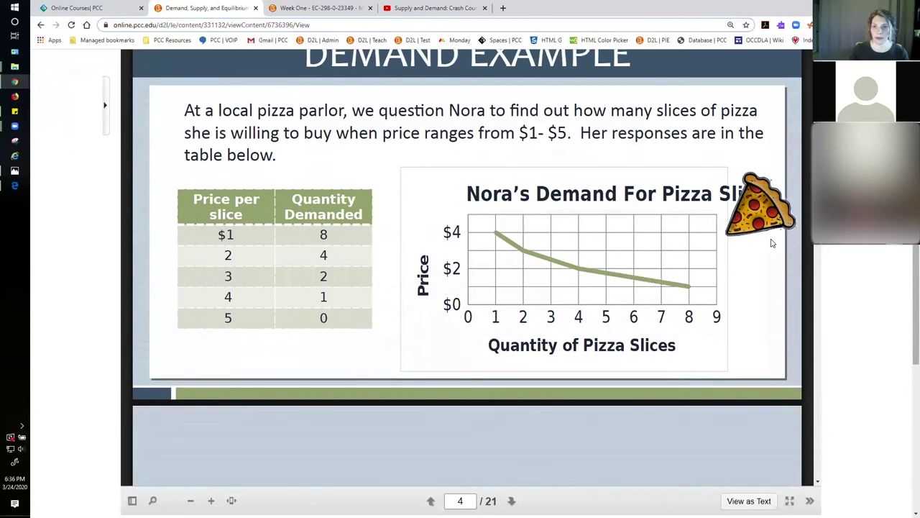
{"action": "scroll", "coordinate": [773, 243], "scroll_direction": "down", "scroll_amount": 2}
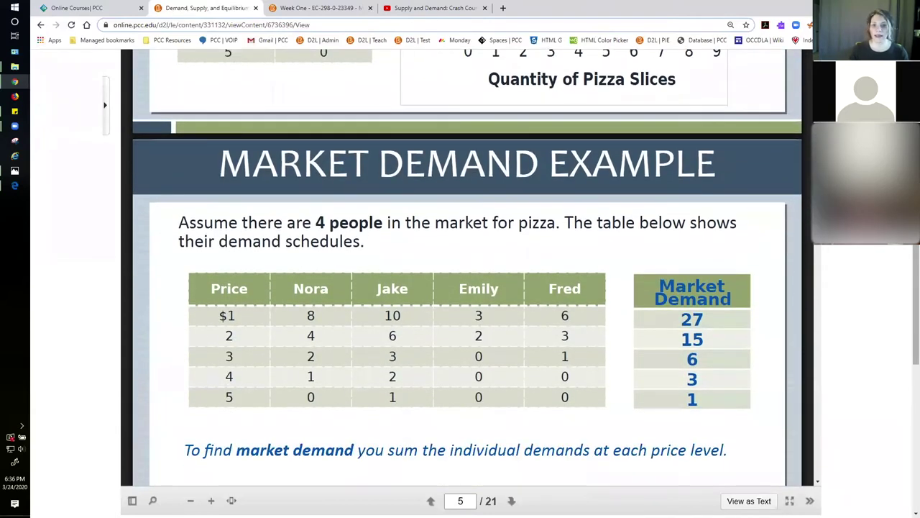
{"action": "scroll", "coordinate": [729, 246], "scroll_direction": "down", "scroll_amount": 2}
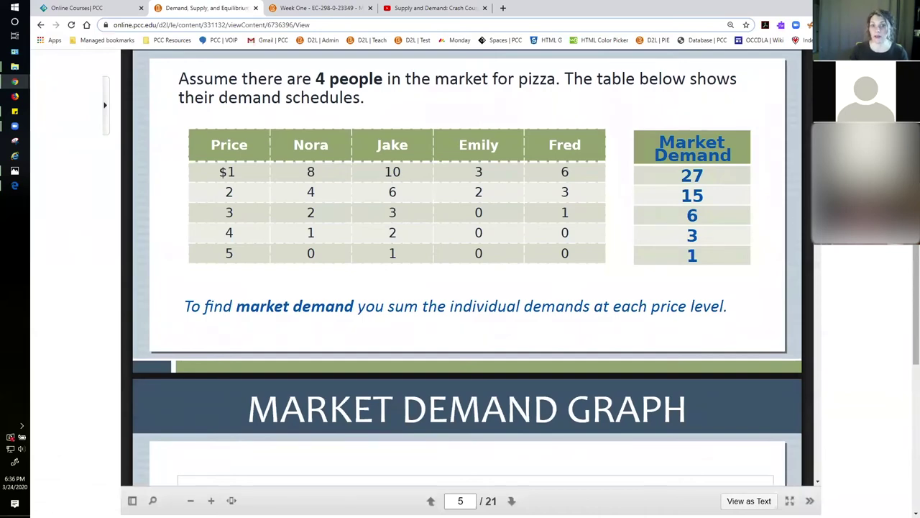
{"action": "scroll", "coordinate": [762, 190], "scroll_direction": "up", "scroll_amount": 15}
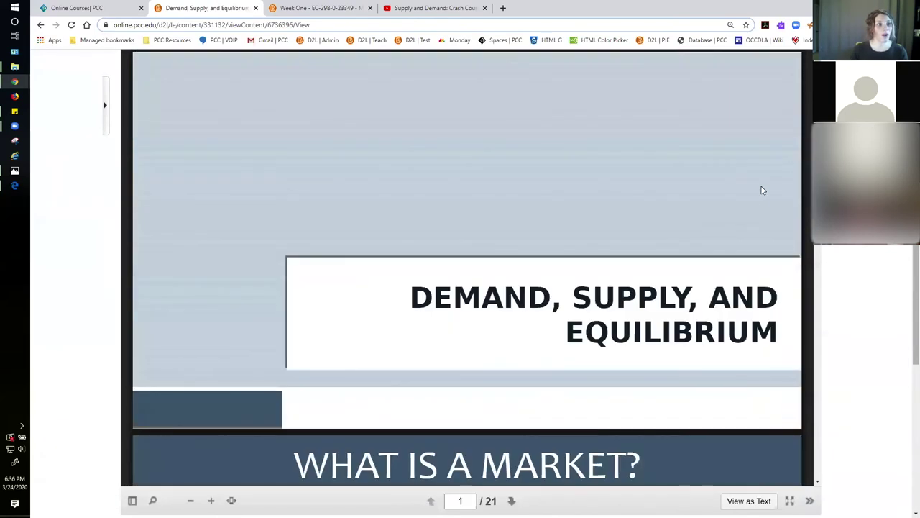
{"action": "scroll", "coordinate": [631, 191], "scroll_direction": "up", "scroll_amount": 3}
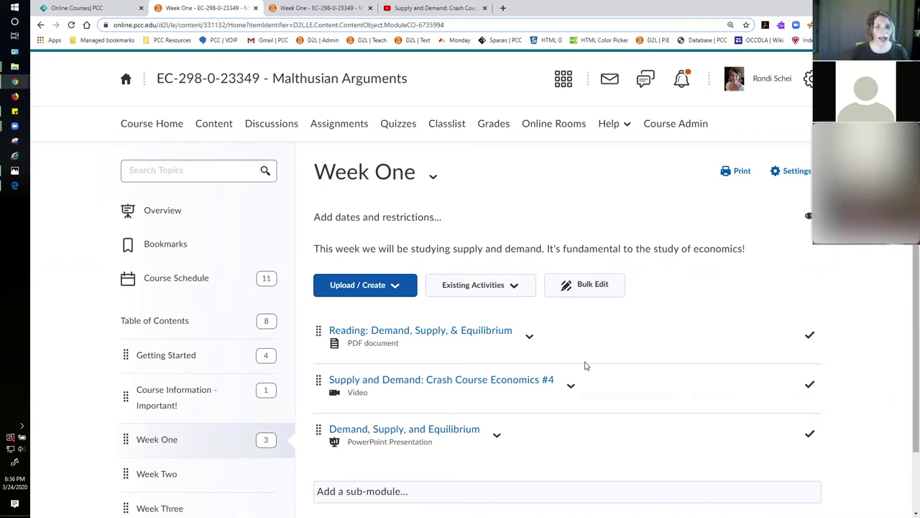
- Start a new link in the Week One module and switch to the "Worksheet: Demand, Supply, & Equilibrium" document in Google Docs
{"action": "scroll", "coordinate": [579, 368], "scroll_direction": "down", "scroll_amount": 1}
{"action": "left_click", "coordinate": [391, 239]}
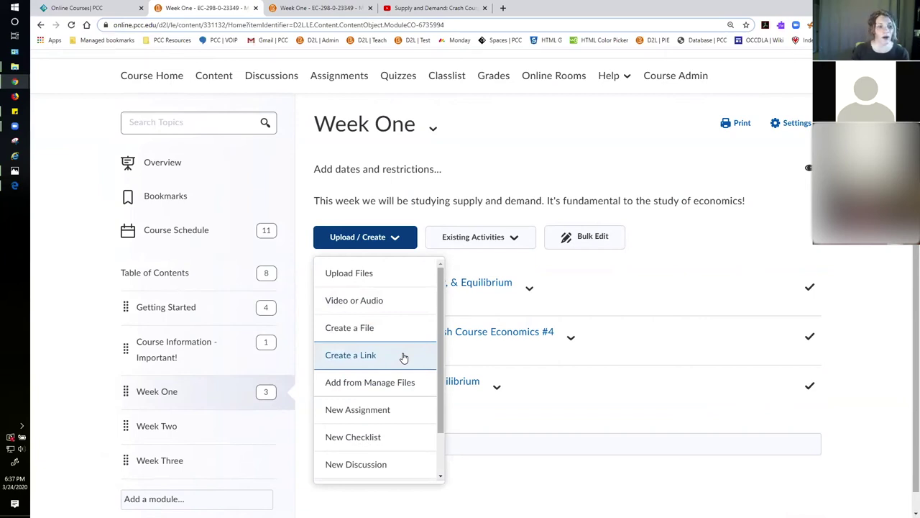
{"action": "left_click", "coordinate": [403, 358]}
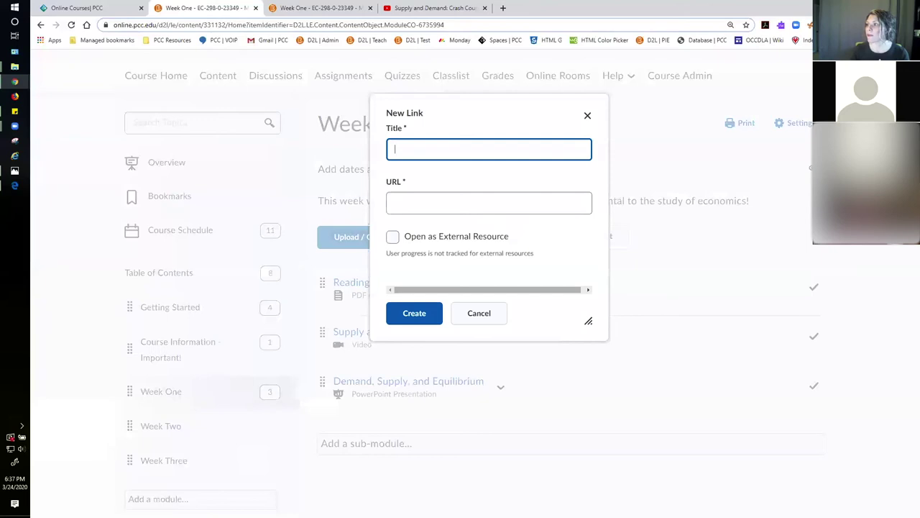
{"action": "key", "text": "alt+Tab"}
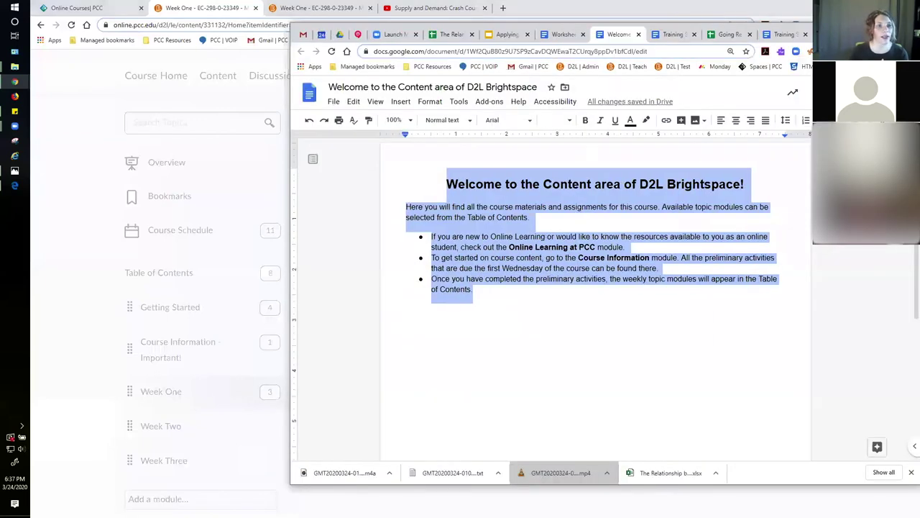
{"action": "left_click", "coordinate": [563, 34]}
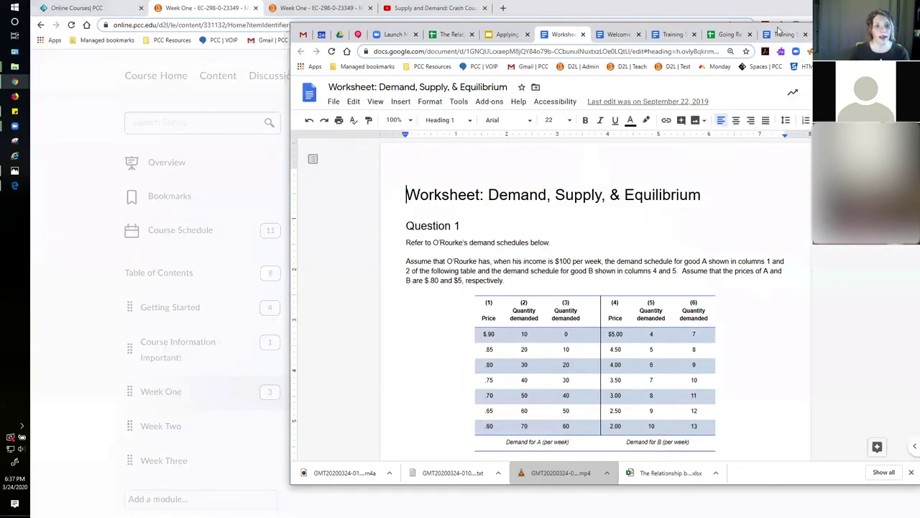
{"action": "left_click_drag", "start_coordinate": [834, 34], "coordinate": [765, 35]}
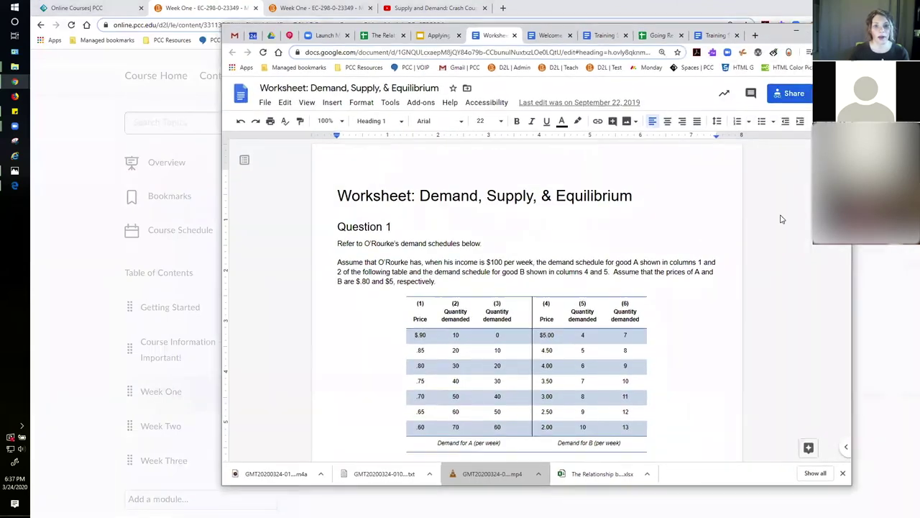
- Save the worksheet's link sharing as "Anyone with the link" with "Can view" access and copy its shareable link
{"action": "left_click", "coordinate": [791, 94]}
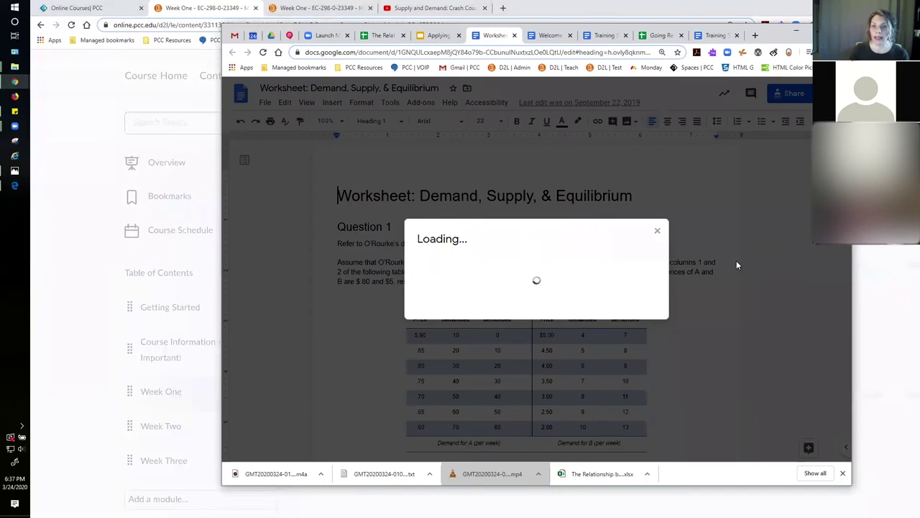
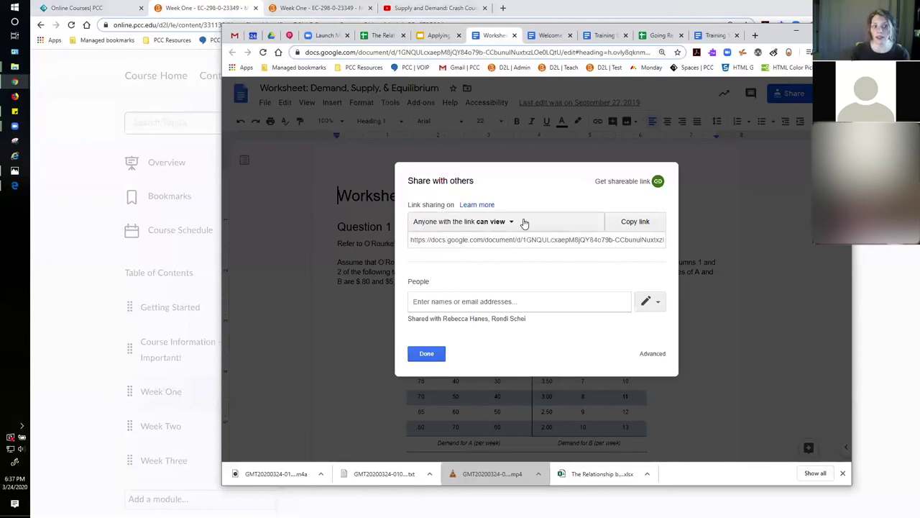
{"action": "left_click", "coordinate": [512, 224]}
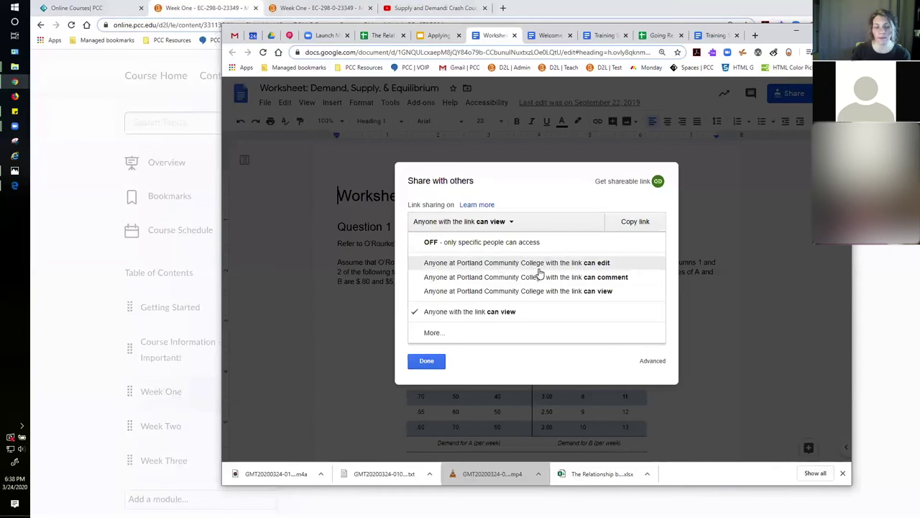
{"action": "left_click", "coordinate": [433, 333]}
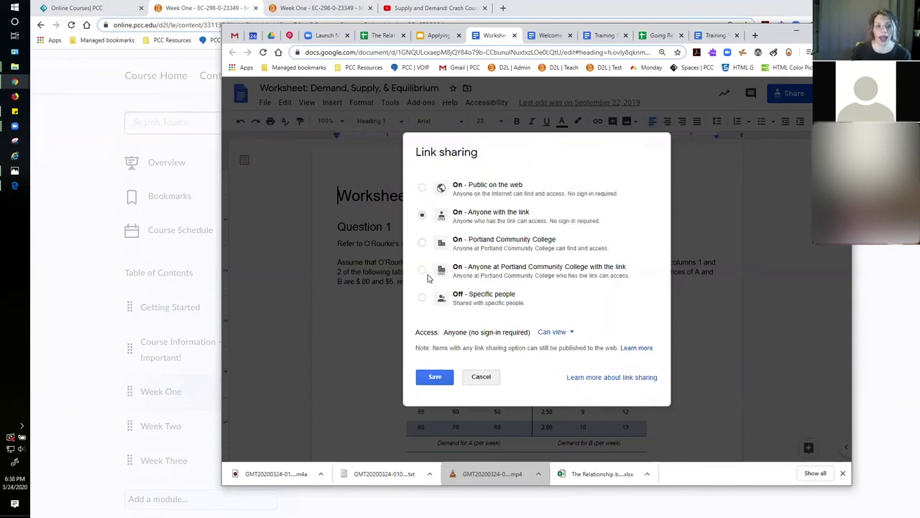
{"action": "left_click", "coordinate": [434, 376]}
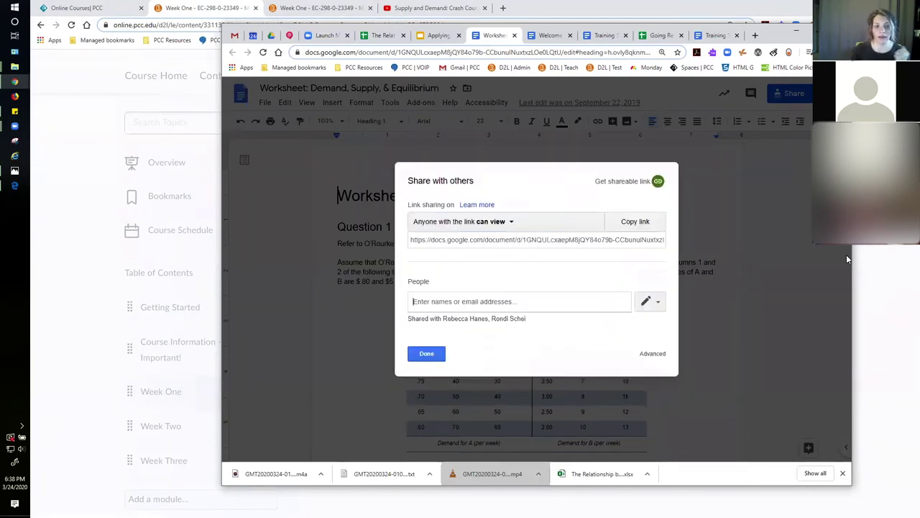
{"action": "left_click", "coordinate": [603, 240]}
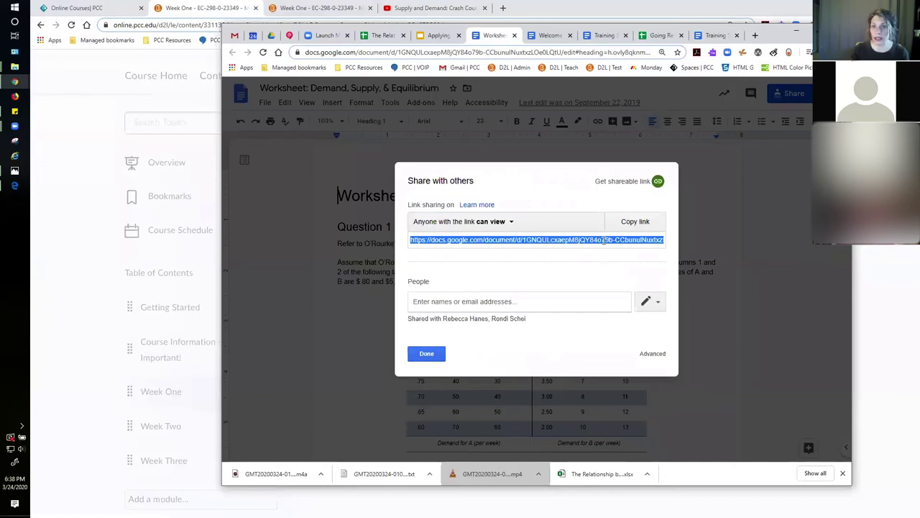
{"action": "left_click", "coordinate": [425, 353]}
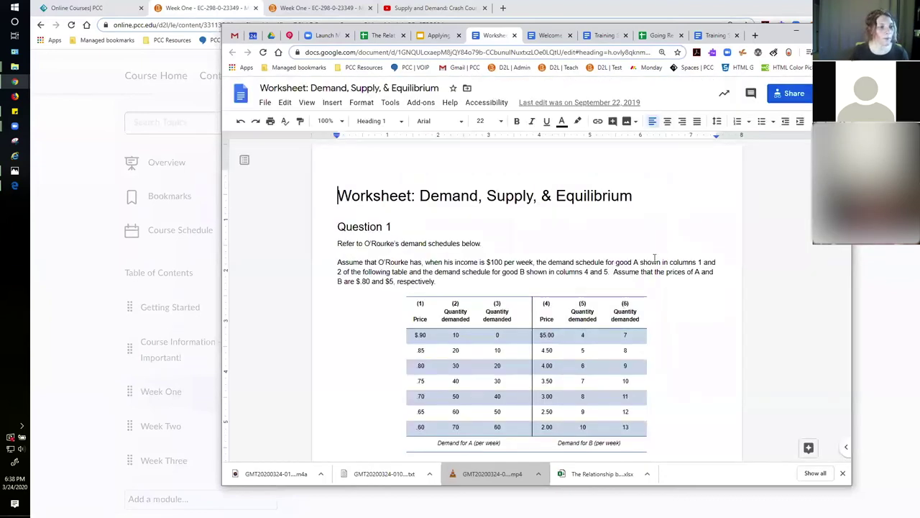
- Return to Brightspace and create the Week One link titled "Worksheet: Demand and Supply" with the copied Google Docs URL
{"action": "scroll", "coordinate": [666, 242], "scroll_direction": "down", "scroll_amount": 1}
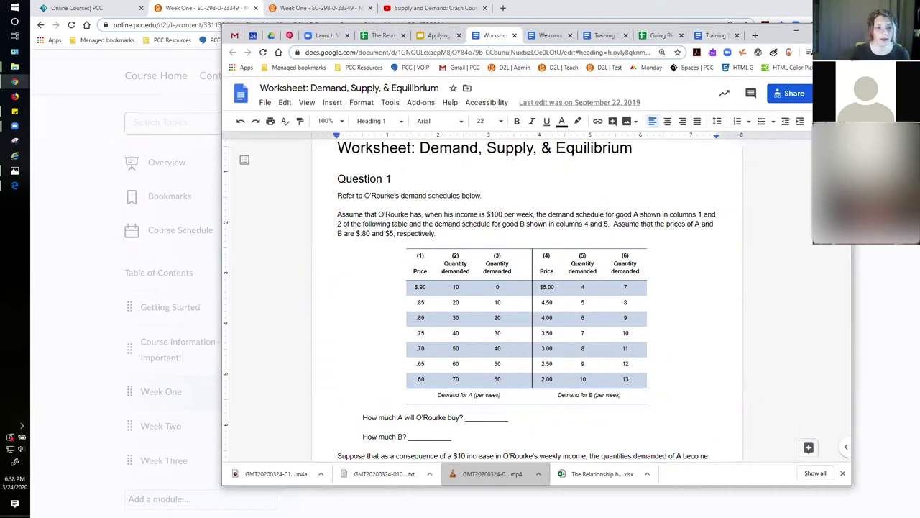
{"action": "left_click", "coordinate": [796, 30]}
{"action": "left_click", "coordinate": [468, 150]}
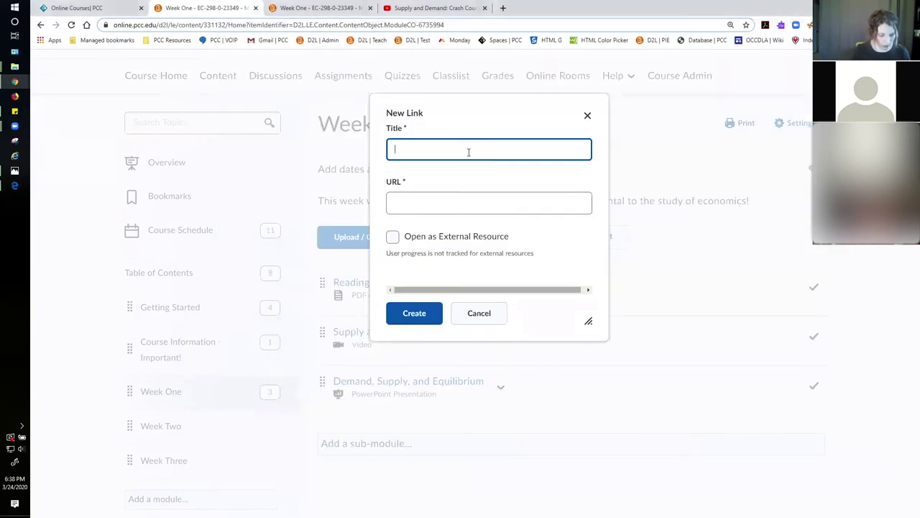
{"action": "type", "text": "Worksheet: "}
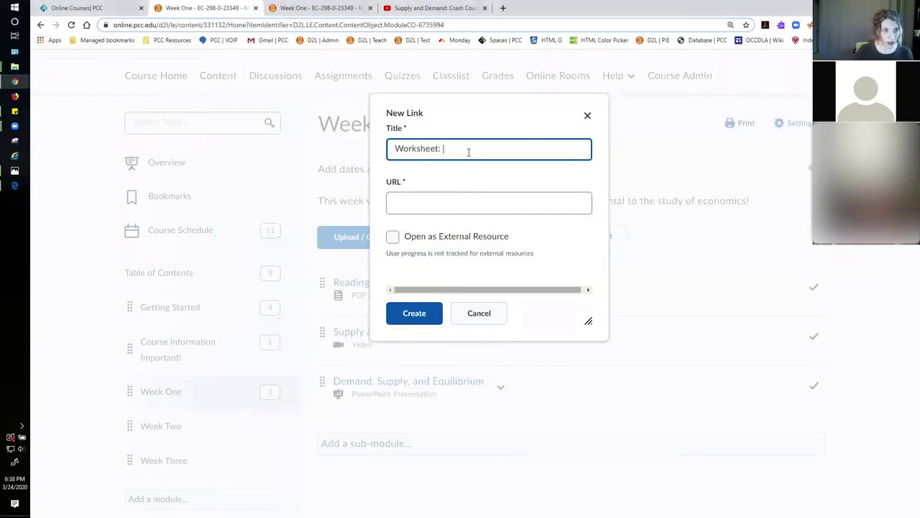
{"action": "type", "text": "Demand and Supply"}
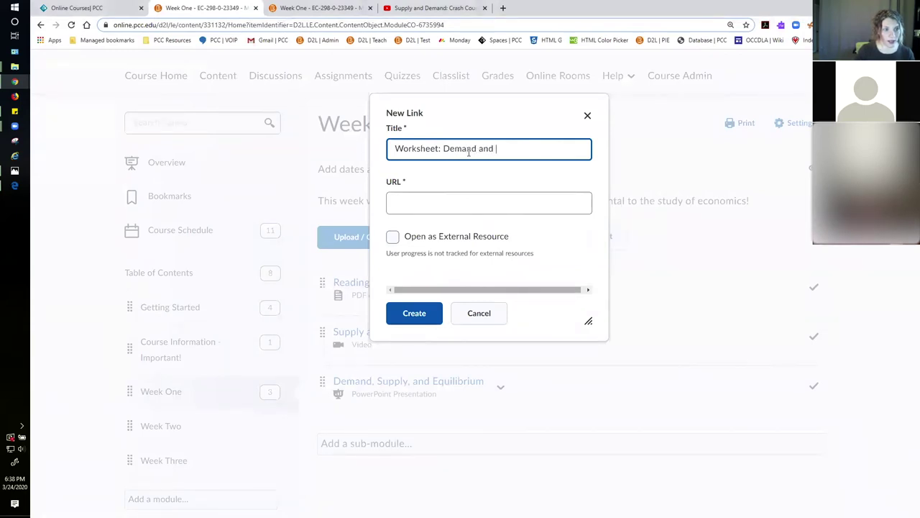
{"action": "left_click", "coordinate": [481, 204]}
{"action": "left_click", "coordinate": [481, 205]}
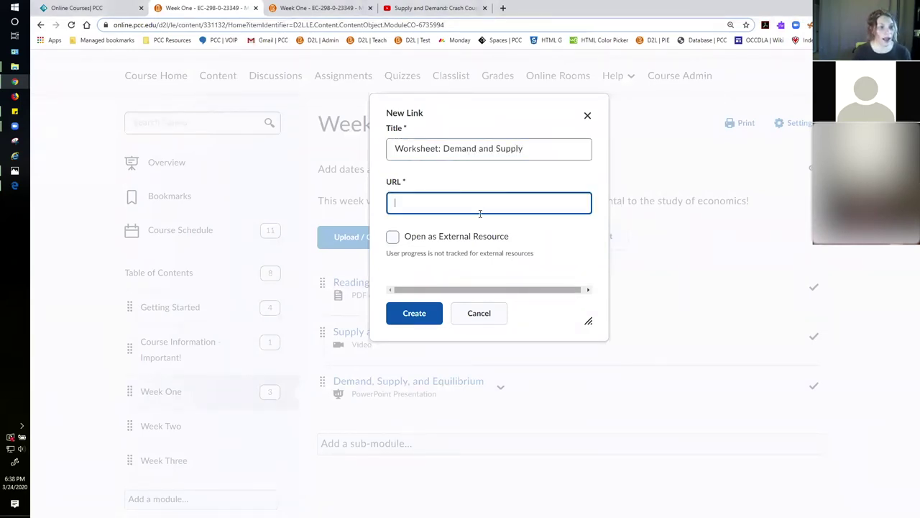
{"action": "key", "text": "ctrl+v"}
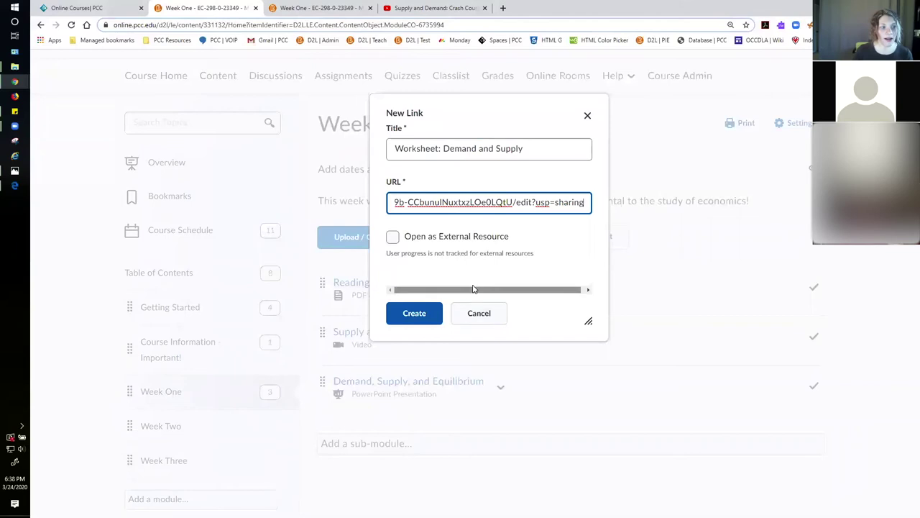
{"action": "left_click", "coordinate": [421, 325]}
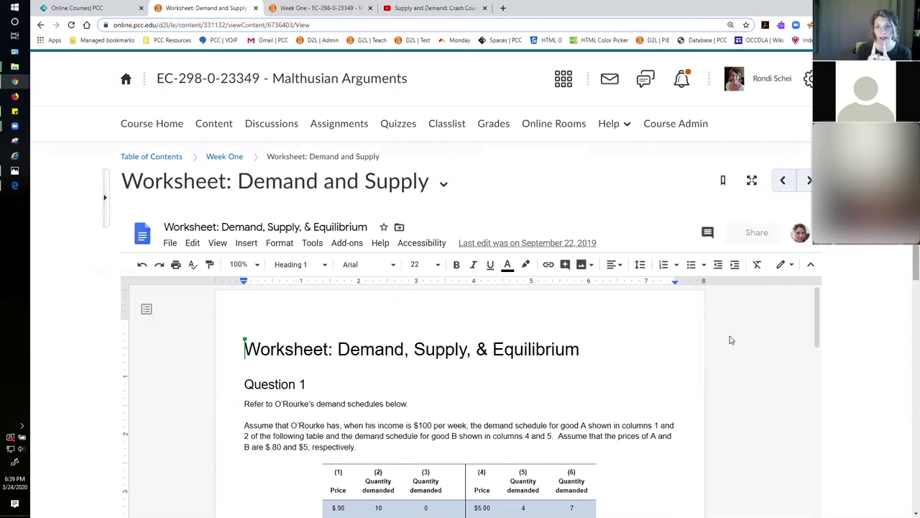
- Switch back to the Google Docs worksheet, review its link sharing options, keep "Anyone with the link can view" and copy the link again
{"action": "scroll", "coordinate": [665, 386], "scroll_direction": "down", "scroll_amount": 2}
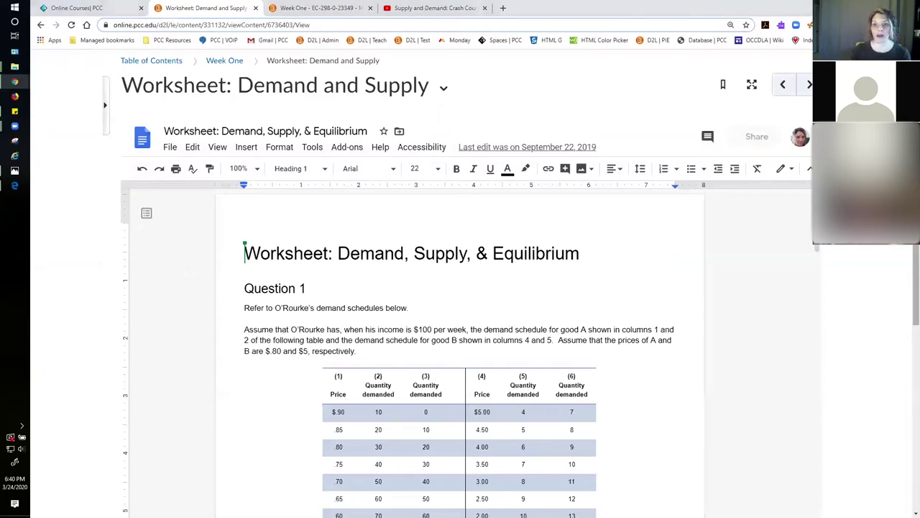
{"action": "key", "text": "alt+Tab"}
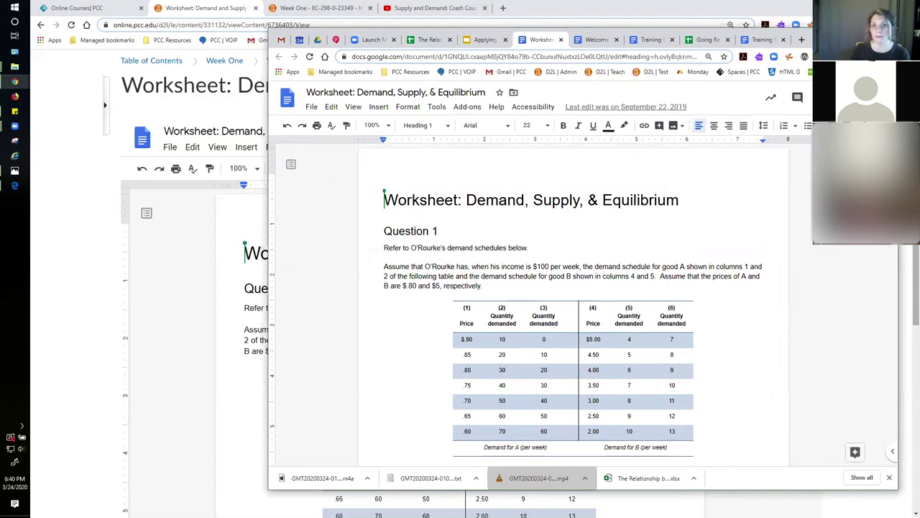
{"action": "left_click", "coordinate": [852, 97]}
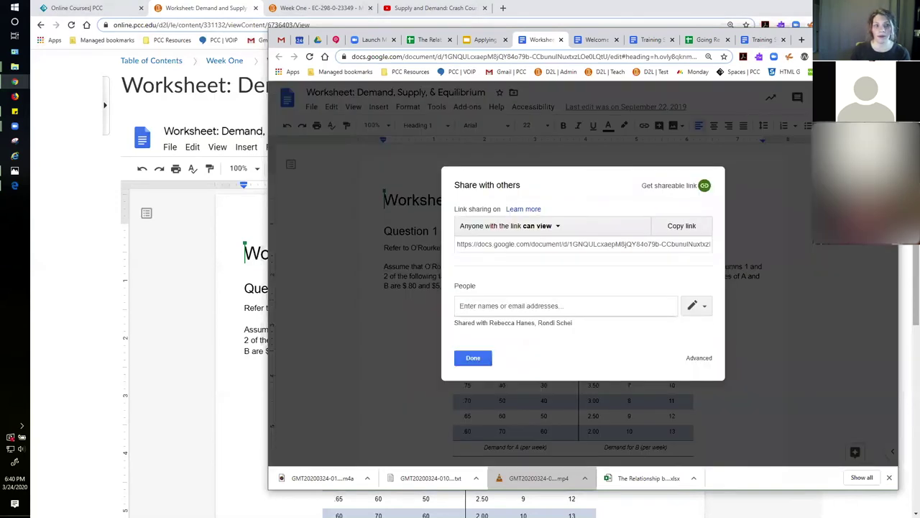
{"action": "left_click", "coordinate": [558, 230]}
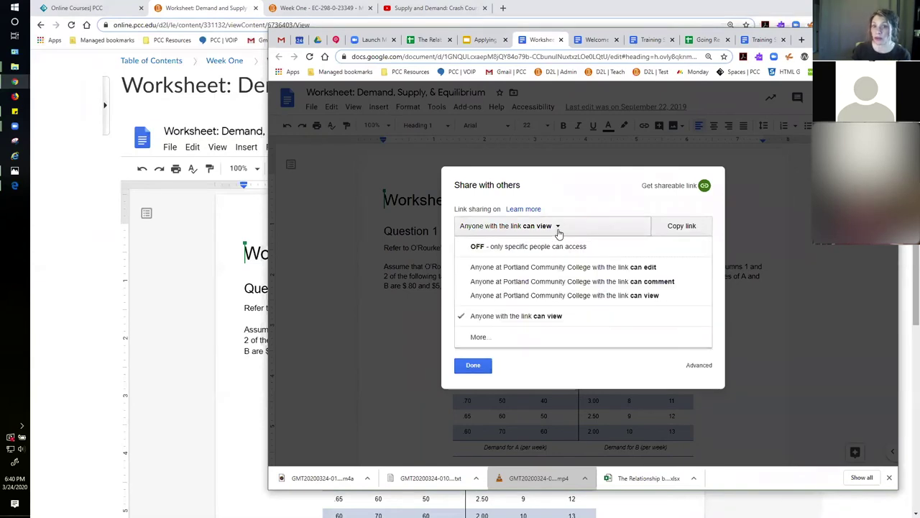
{"action": "left_click", "coordinate": [479, 337]}
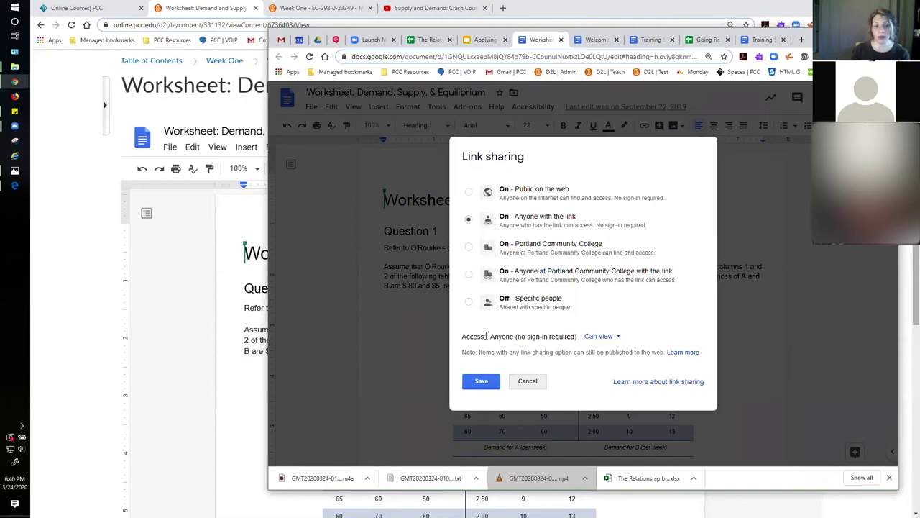
{"action": "left_click", "coordinate": [482, 381]}
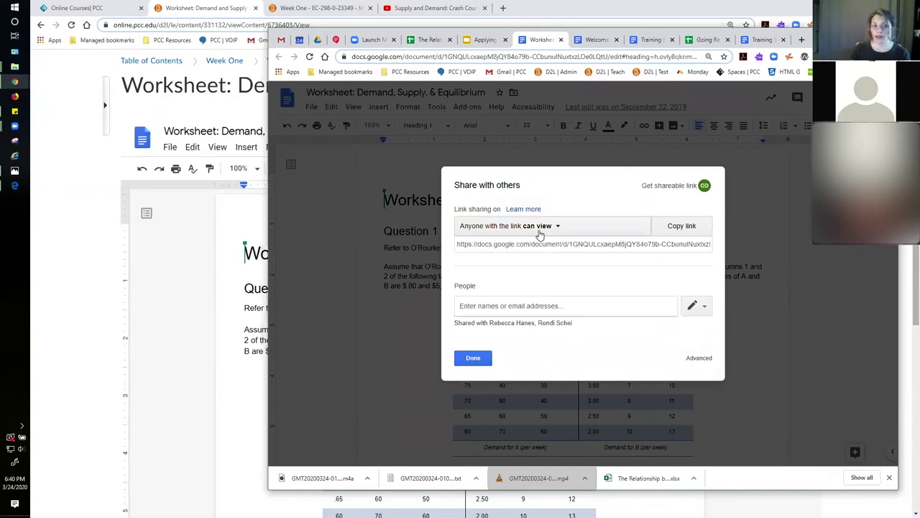
{"action": "left_click", "coordinate": [566, 244]}
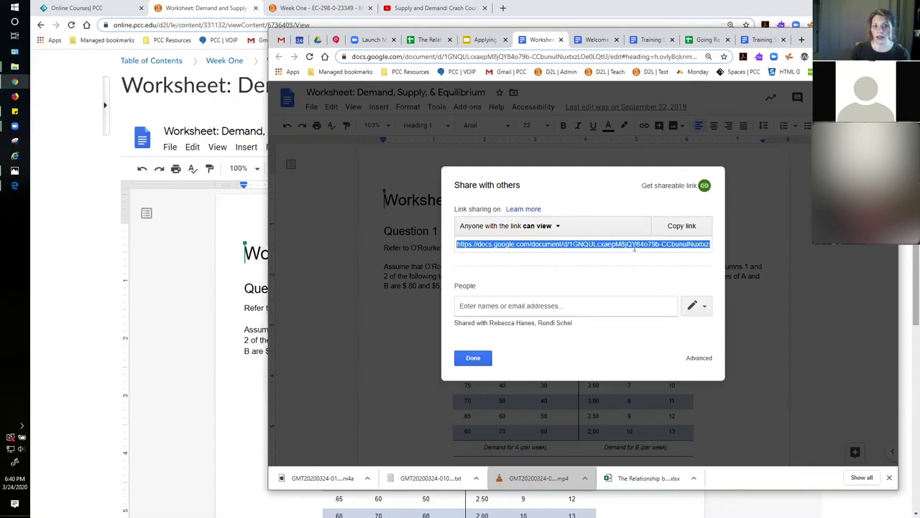
{"action": "left_click", "coordinate": [690, 226]}
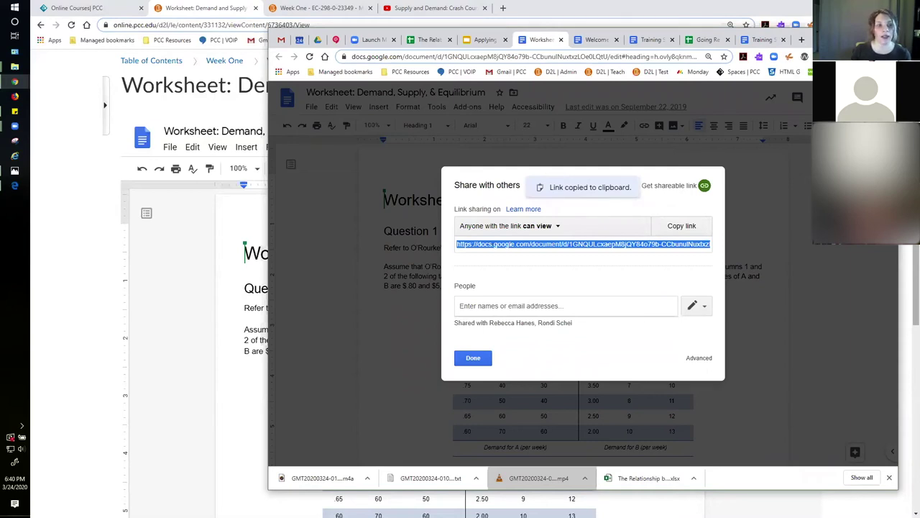
- Return to Brightspace and create another Week One link titled "Worksheet Demand and Supply" with the copied Google Docs URL
{"action": "key", "text": "alt+Tab"}
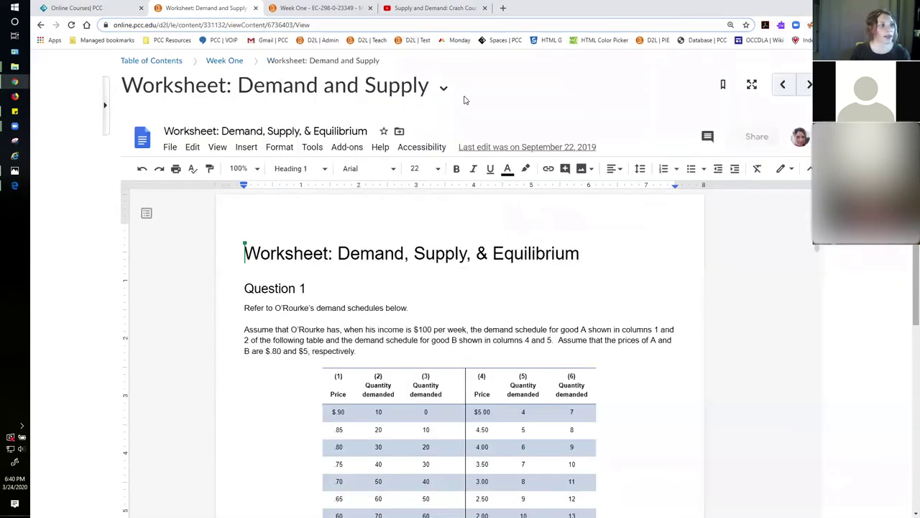
{"action": "left_click", "coordinate": [234, 63]}
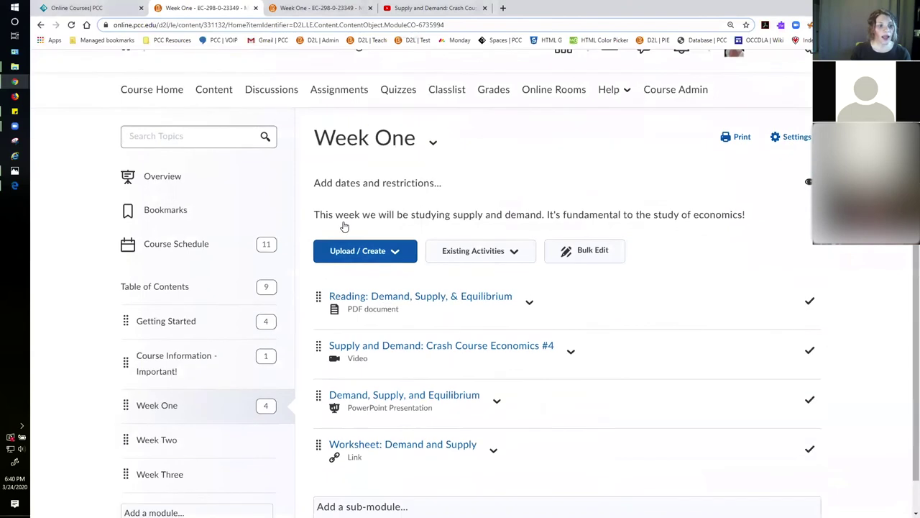
{"action": "left_click", "coordinate": [385, 242]}
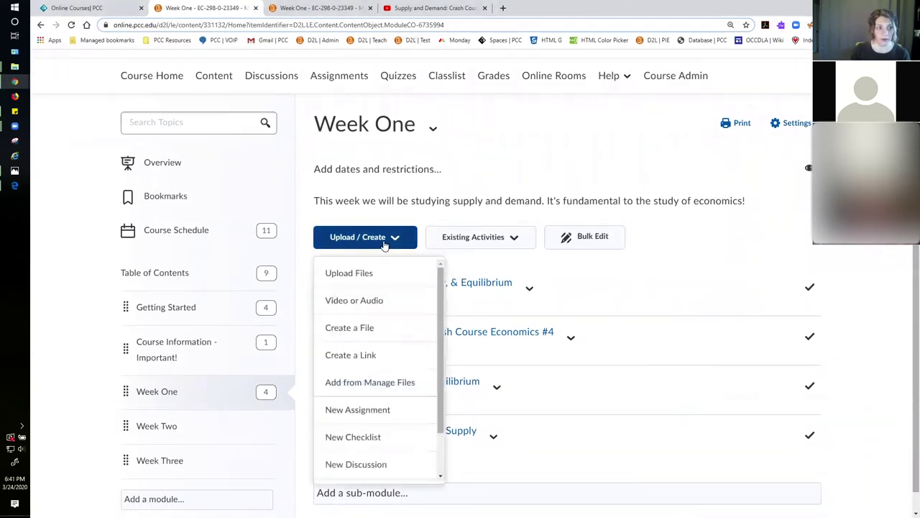
{"action": "left_click", "coordinate": [380, 356]}
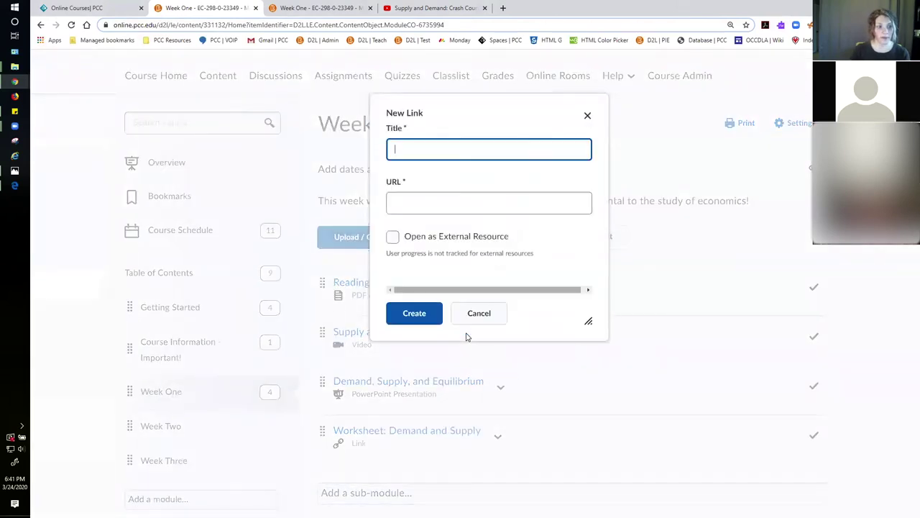
{"action": "left_click", "coordinate": [425, 202]}
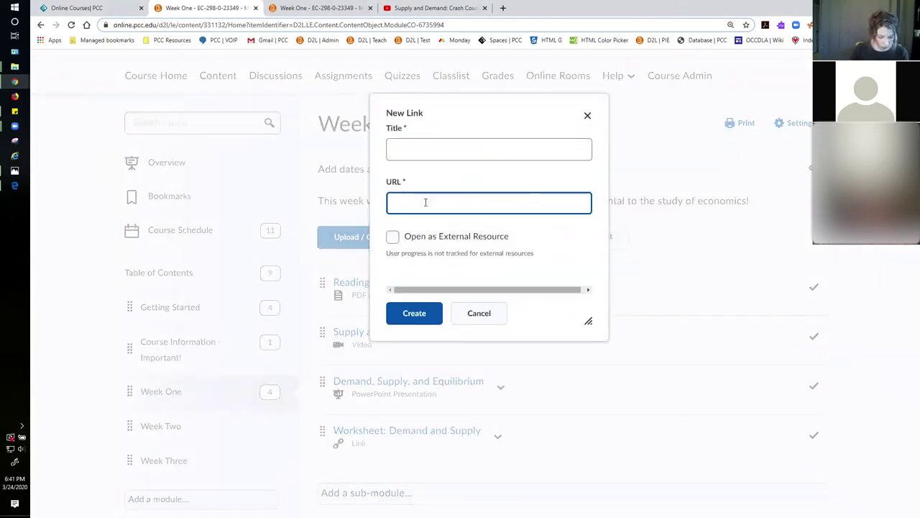
{"action": "key", "text": "ctrl+v"}
{"action": "left_click", "coordinate": [443, 149]}
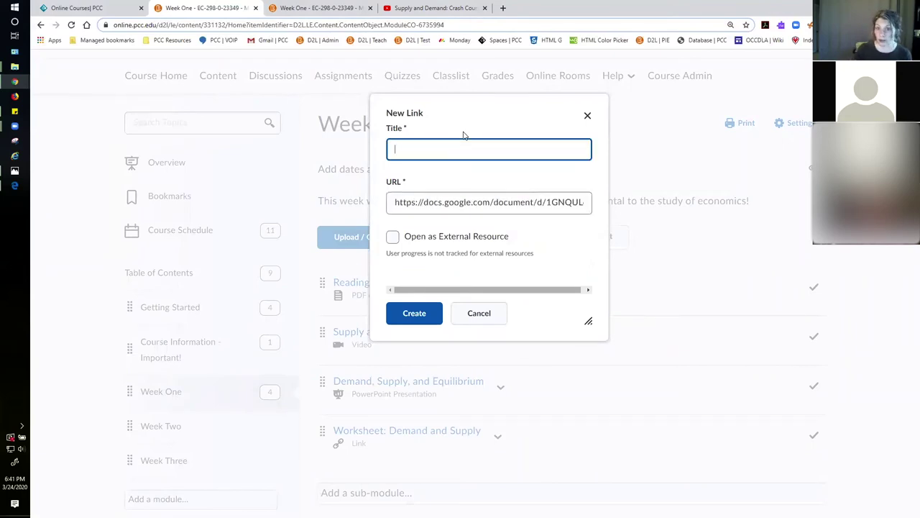
{"action": "type", "text": "Worksheet De"}
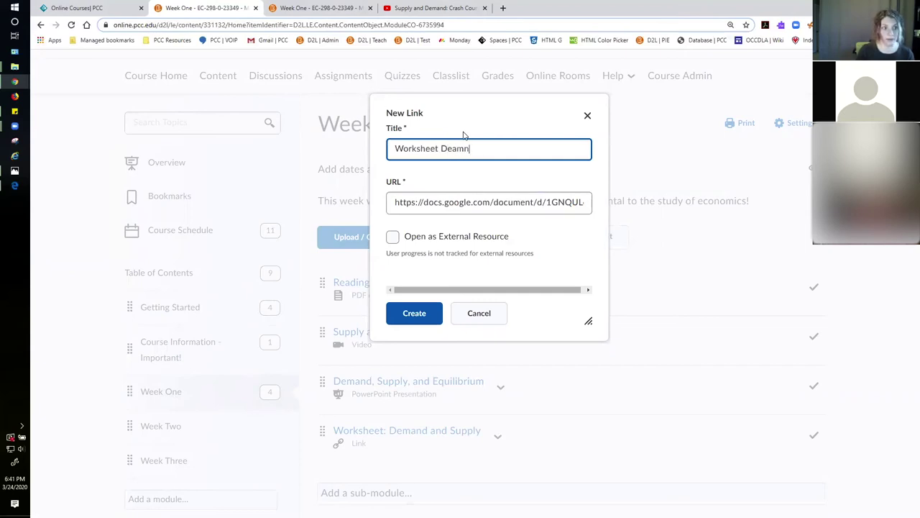
{"action": "type", "text": "mand and Supply"}
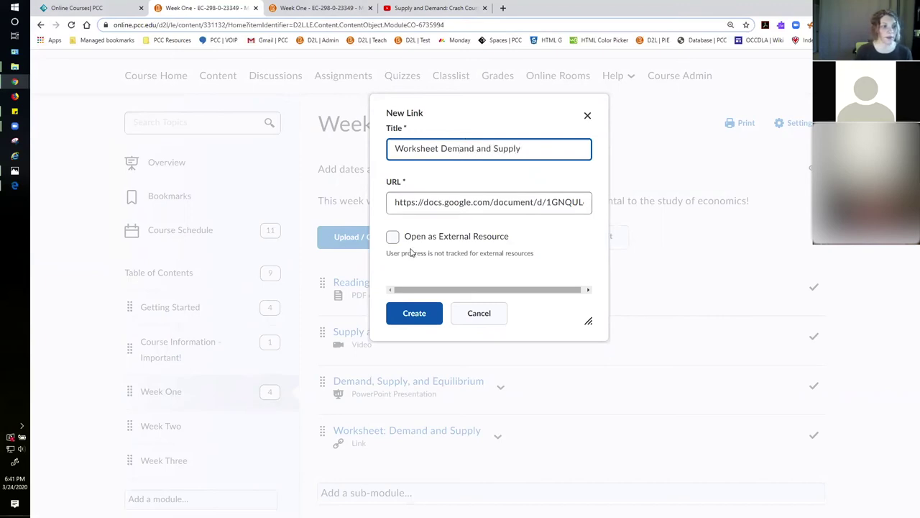
{"action": "left_click", "coordinate": [414, 313]}
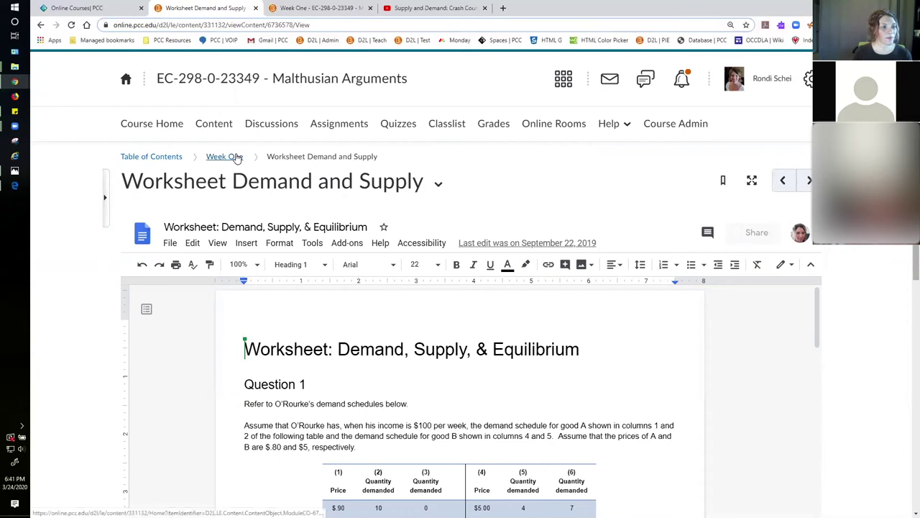
- Return to the Week One module, switch to the "Applying Economic Theory to Easter Island" Google Slides presentation and select its shareable link
{"action": "key", "text": "alt+Left"}
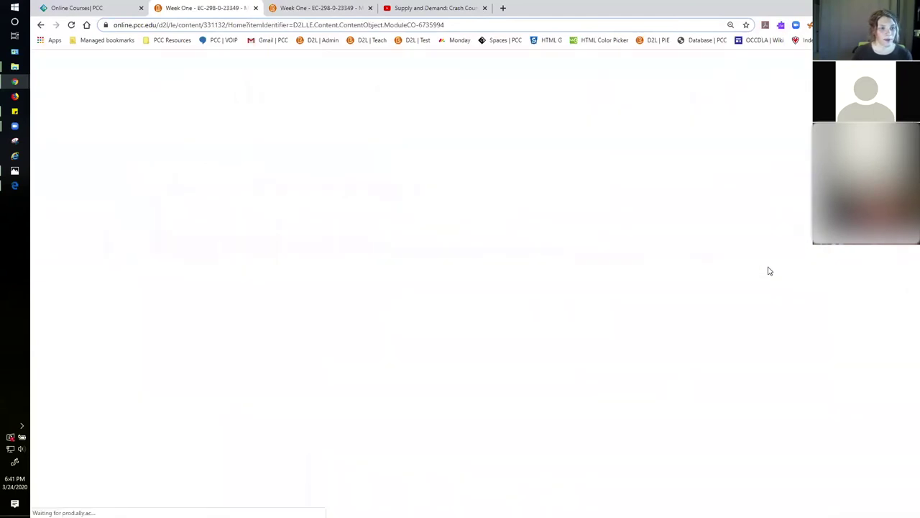
{"action": "scroll", "coordinate": [767, 277], "scroll_direction": "down", "scroll_amount": 2}
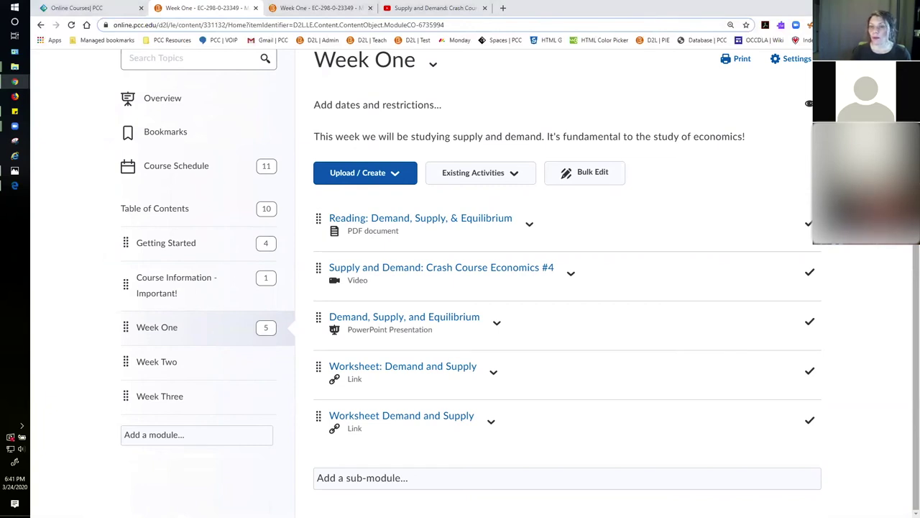
{"action": "key", "text": "alt+Tab"}
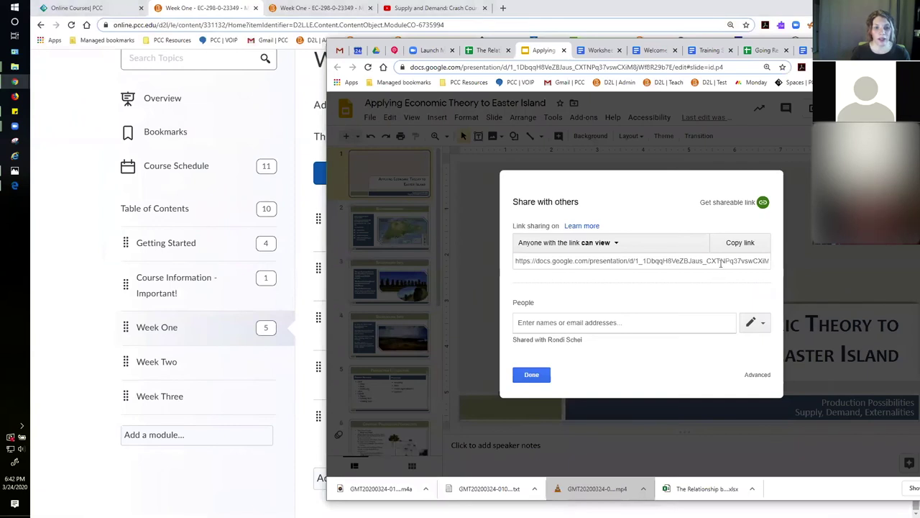
{"action": "left_click", "coordinate": [722, 262]}
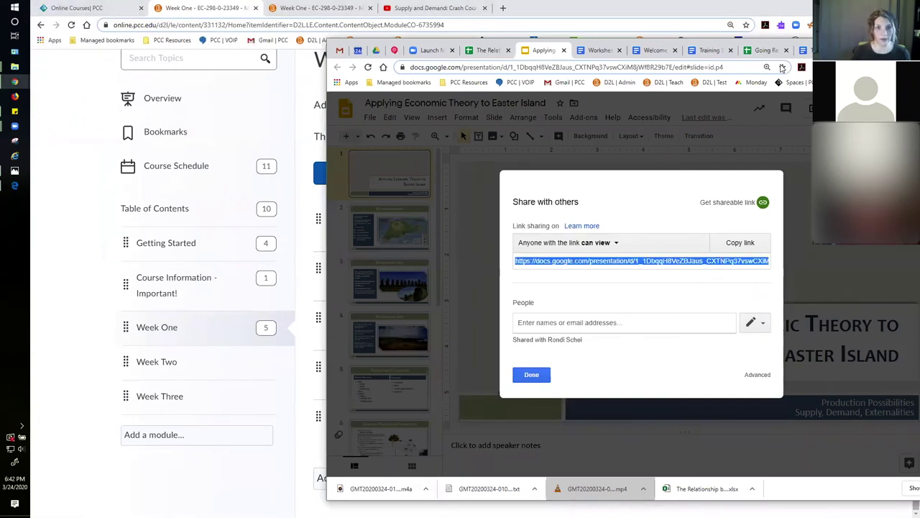
- Return to Brightspace and create a Week One link titled "Easter Island Economics" with the presentation's Google Slides URL
{"action": "key", "text": "alt+Tab"}
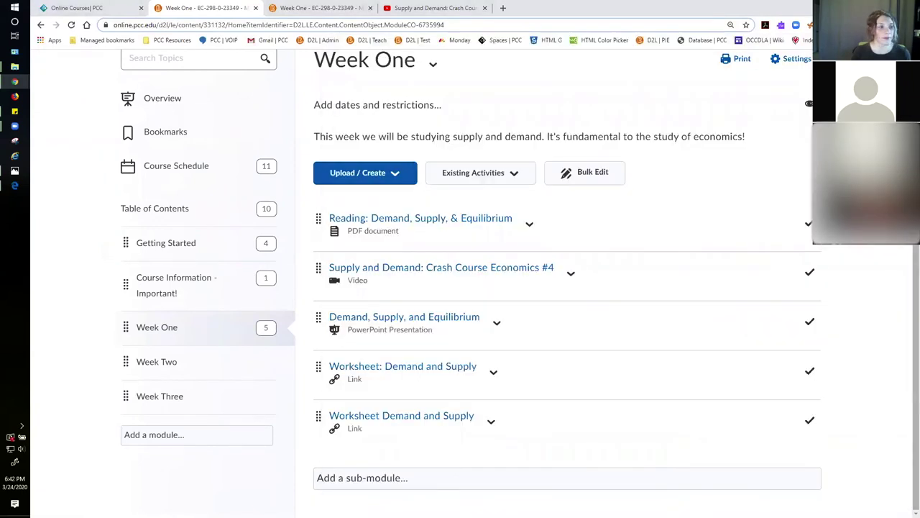
{"action": "left_click", "coordinate": [381, 174]}
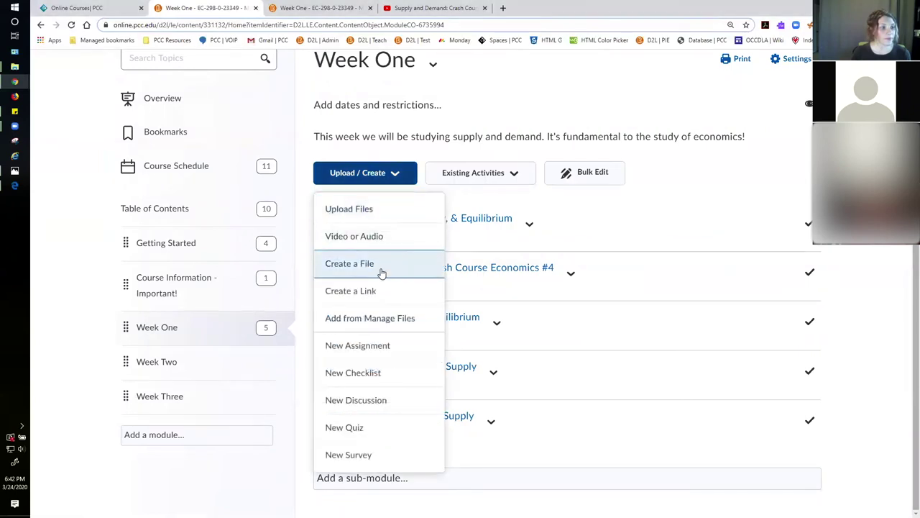
{"action": "left_click", "coordinate": [380, 291]}
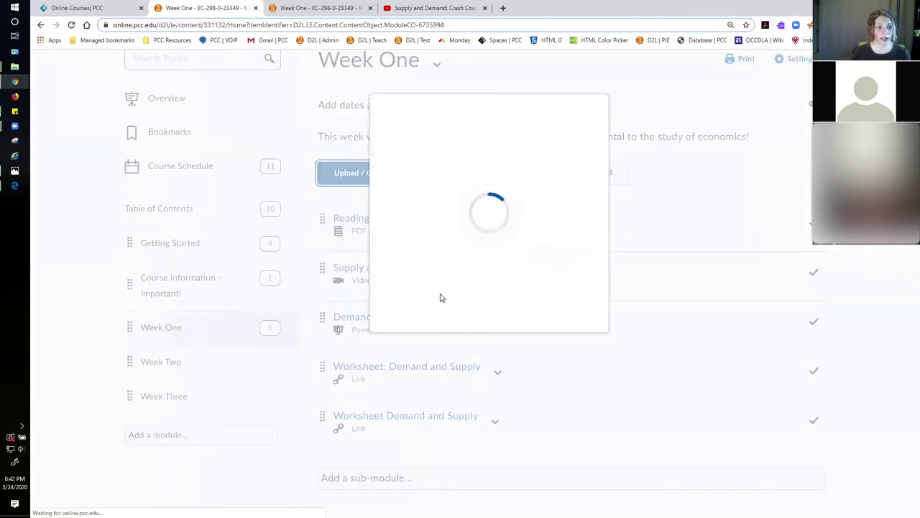
{"action": "left_click", "coordinate": [433, 202]}
{"action": "key", "text": "ctrl+v"}
{"action": "left_click", "coordinate": [438, 147]}
{"action": "type", "text": "Eas"}
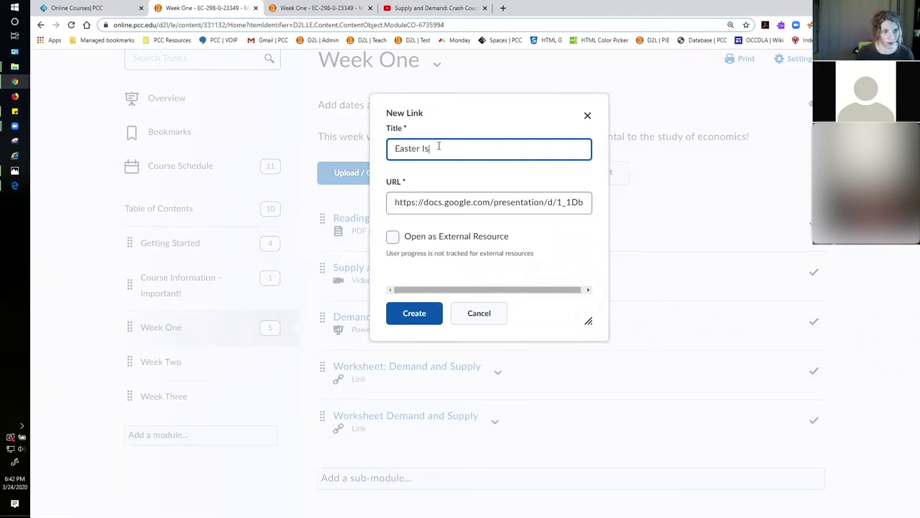
{"action": "type", "text": "ter Island e"}
{"action": "key", "text": "BackSpace"}
{"action": "type", "text": "Economics"}
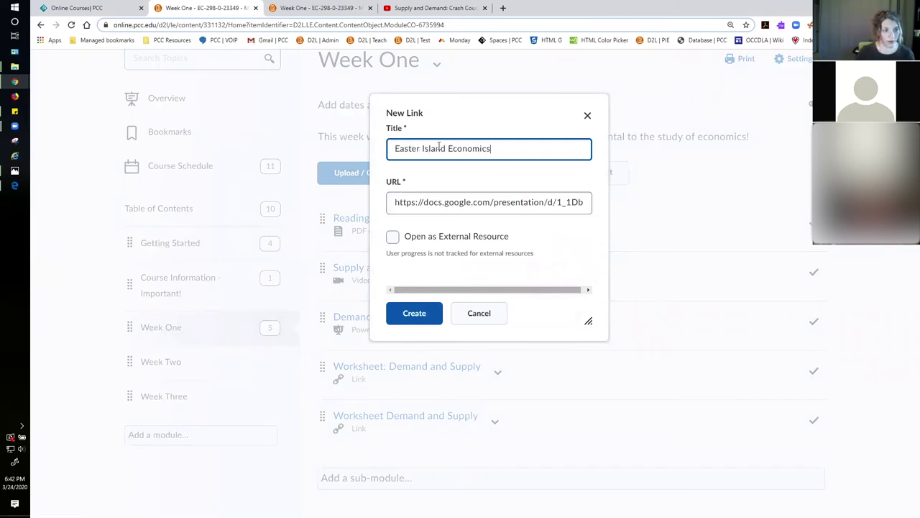
{"action": "left_click", "coordinate": [413, 315]}
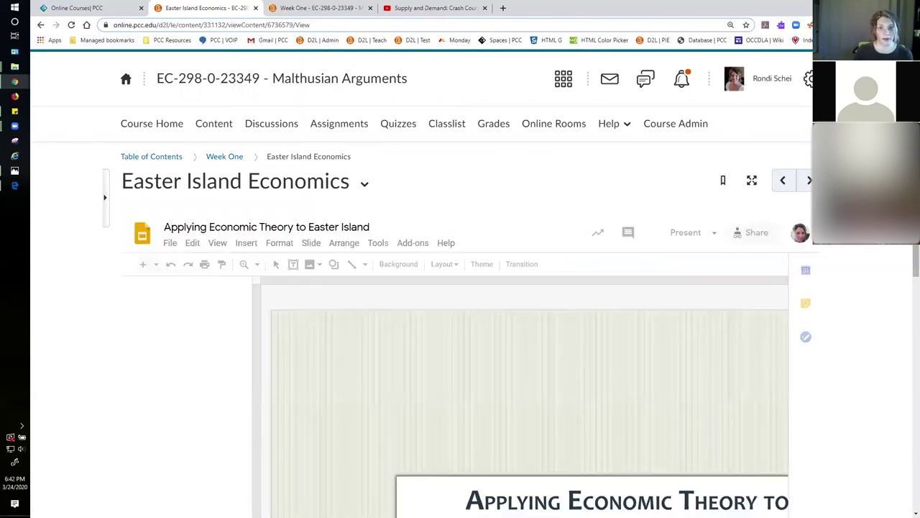
- Page through the embedded Easter Island slides to check how they display, and return to the Week One module
{"action": "scroll", "coordinate": [906, 269], "scroll_direction": "down", "scroll_amount": 2}
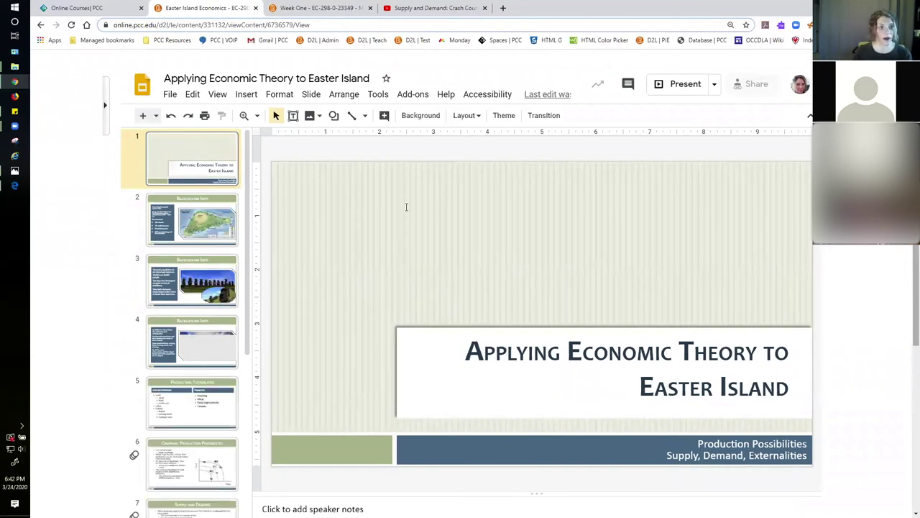
{"action": "key", "text": "Down"}
{"action": "key", "text": "Down"}
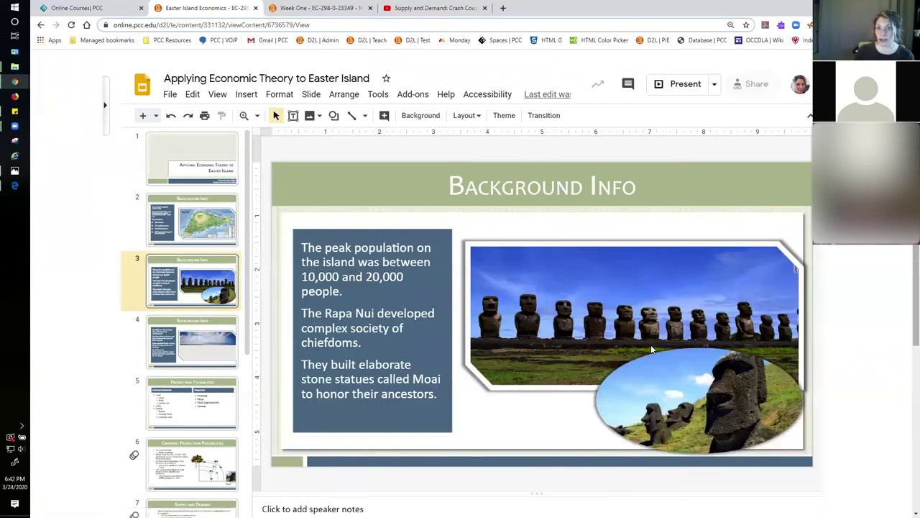
{"action": "key", "text": "Down"}
{"action": "key", "text": "Down"}
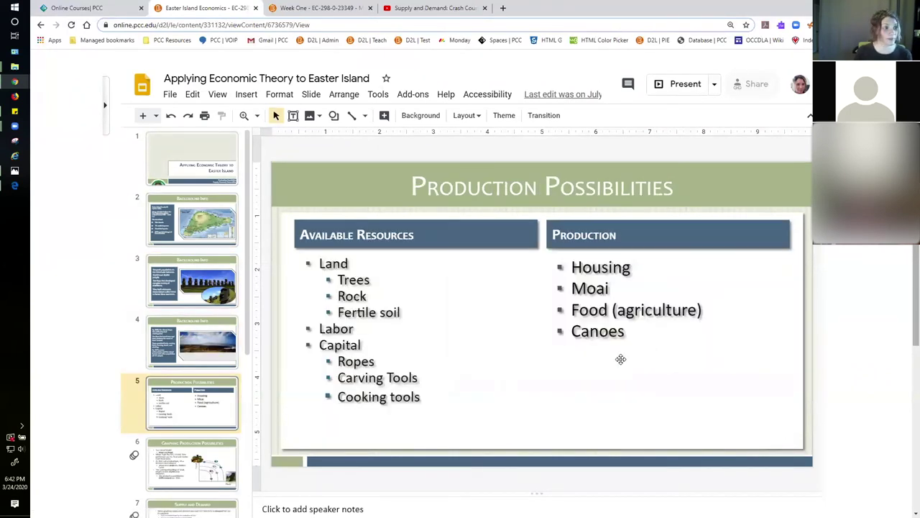
{"action": "key", "text": "Up"}
{"action": "key", "text": "Up"}
{"action": "scroll", "coordinate": [895, 248], "scroll_direction": "up", "scroll_amount": 2}
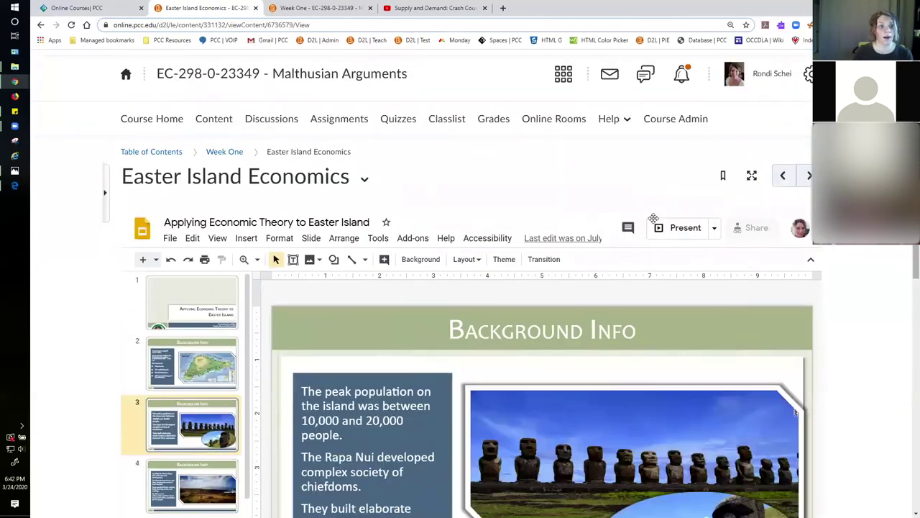
{"action": "key", "text": "alt+Left"}
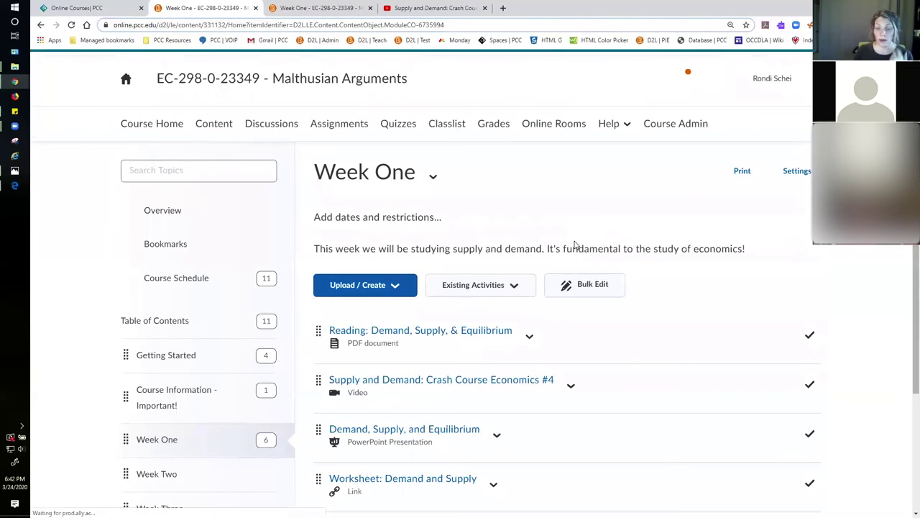
- Shrink the browser window and upload "The Relationship between MC and AVC" Excel file from the Instructional Content folder between Week One's two worksheet links
{"action": "left_click", "coordinate": [376, 246]}
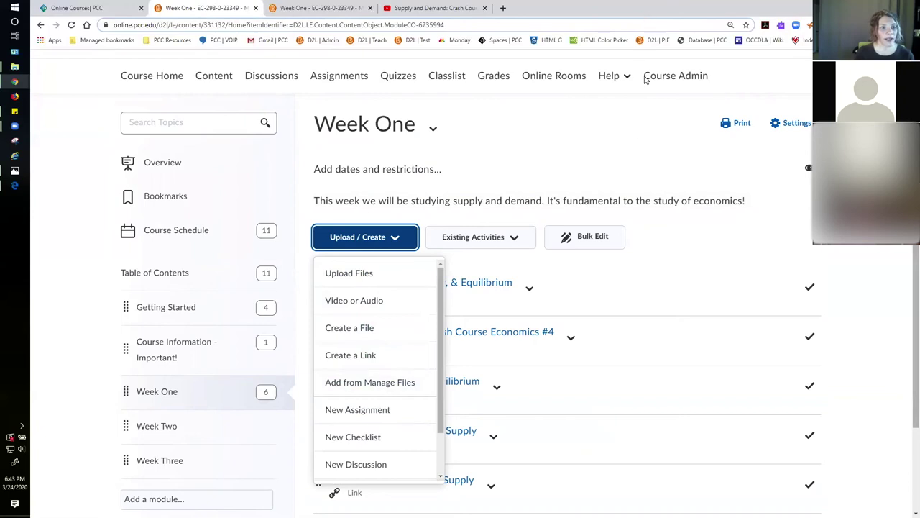
{"action": "left_click", "coordinate": [635, 132]}
{"action": "double_click", "coordinate": [624, 13]}
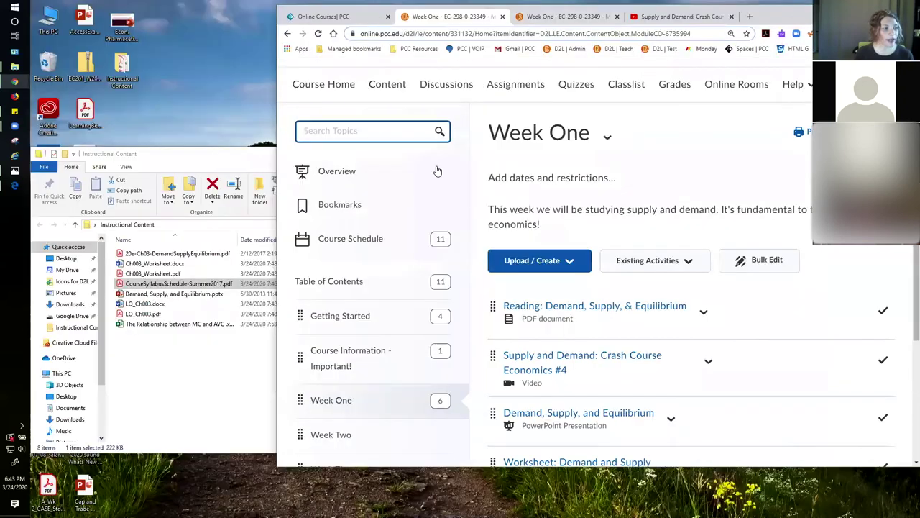
{"action": "scroll", "coordinate": [602, 319], "scroll_direction": "down", "scroll_amount": 2}
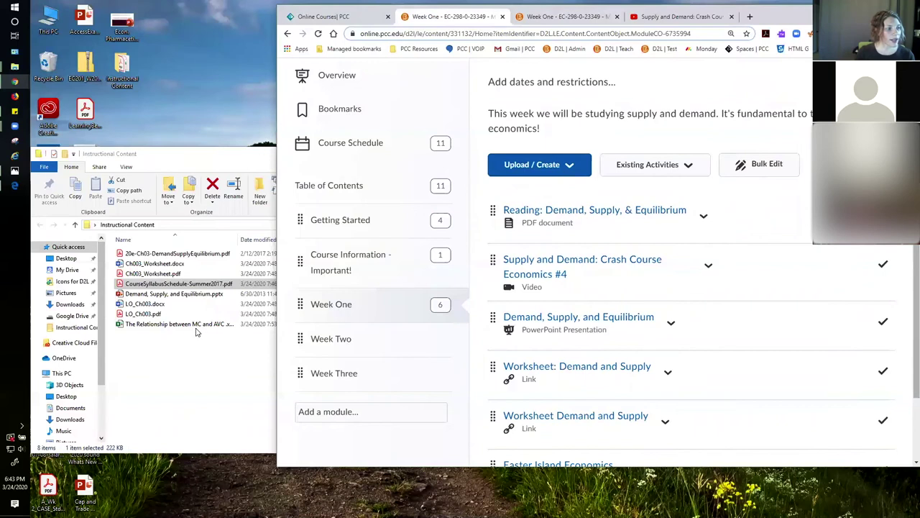
{"action": "left_click_drag", "start_coordinate": [170, 327], "coordinate": [623, 365]}
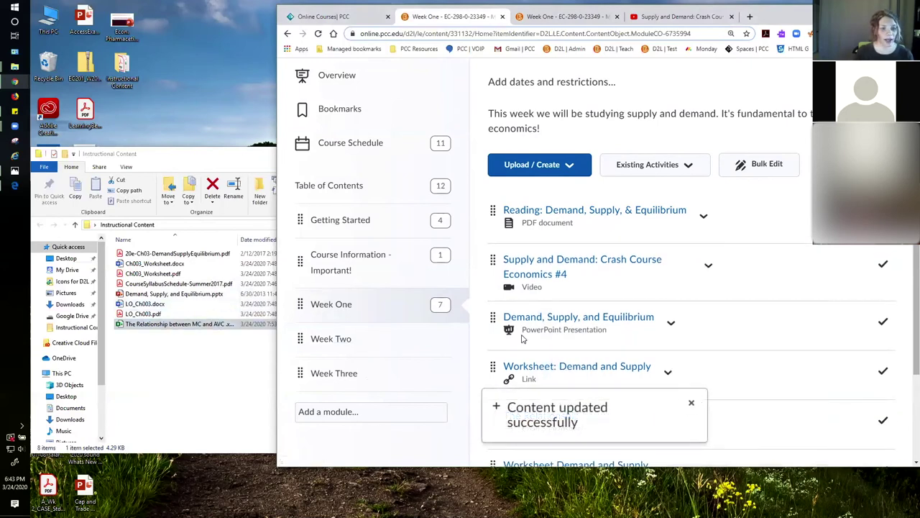
{"action": "left_click", "coordinate": [691, 403]}
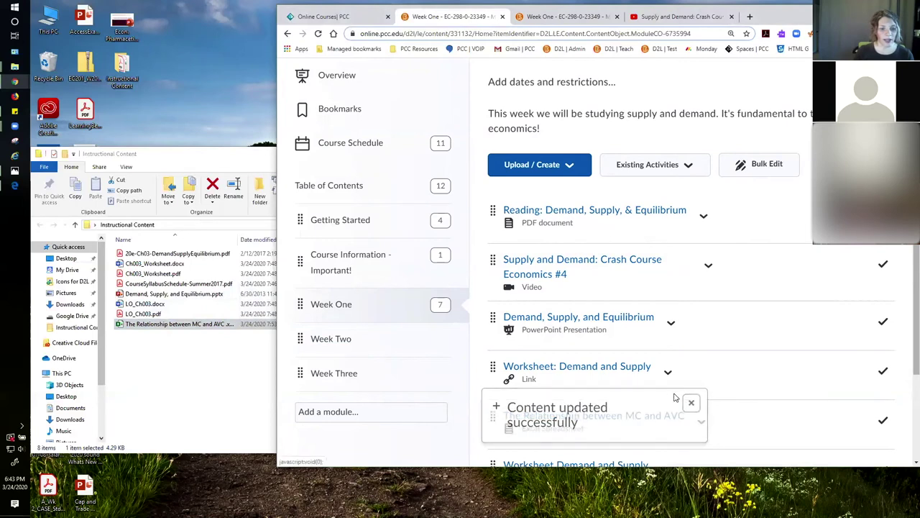
{"action": "left_click", "coordinate": [177, 331]}
{"action": "left_click_drag", "start_coordinate": [202, 327], "coordinate": [536, 399]}
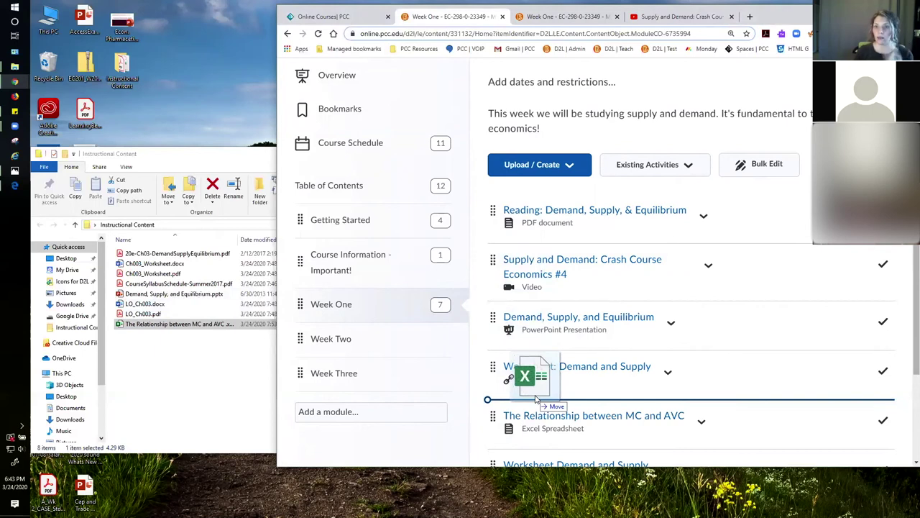
{"action": "left_click_drag", "start_coordinate": [536, 399], "coordinate": [179, 365]}
- Start a new link in the Week One module and enter the copied Google Sheets URL
{"action": "scroll", "coordinate": [738, 366], "scroll_direction": "down", "scroll_amount": 1}
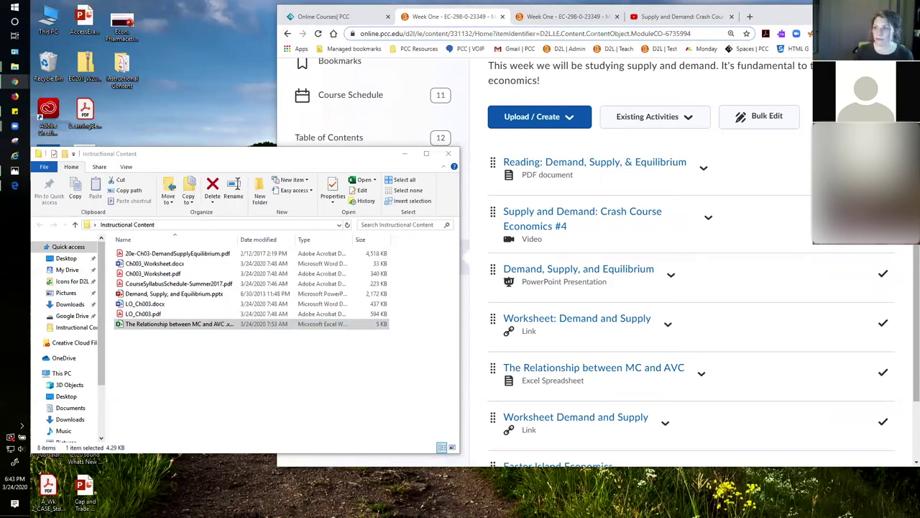
{"action": "left_click", "coordinate": [539, 117]}
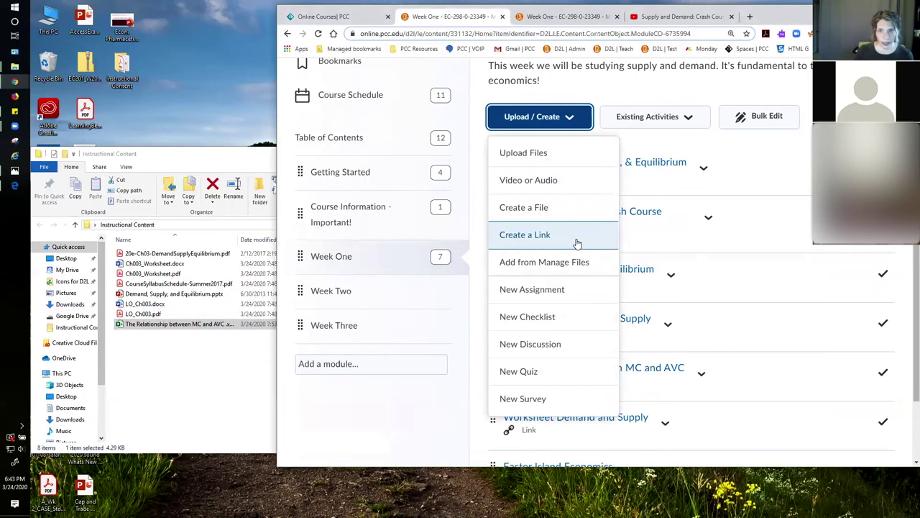
{"action": "left_click", "coordinate": [578, 238]}
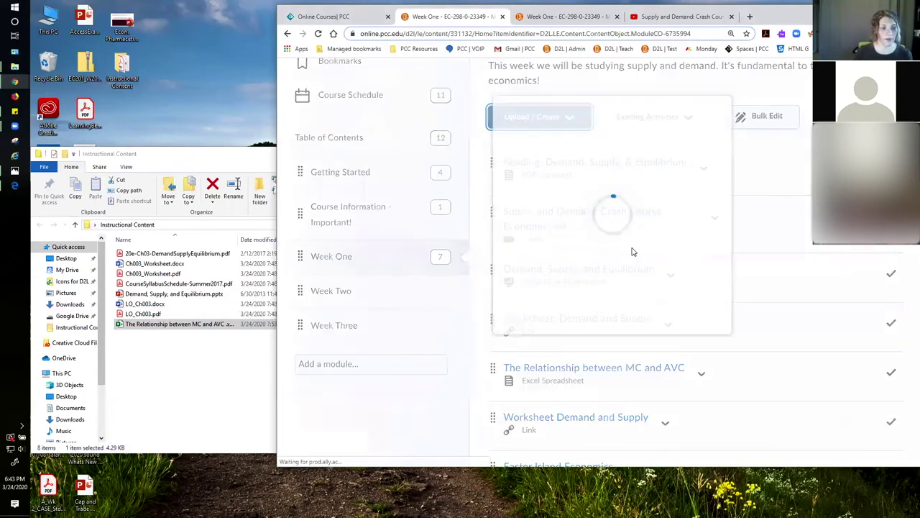
{"action": "left_click", "coordinate": [588, 210]}
{"action": "key", "text": "ctrl+v"}
- Title the new link "Marginal Costs and Benefits" and create it
{"action": "left_click", "coordinate": [575, 157]}
{"action": "type", "text": "Mar"}
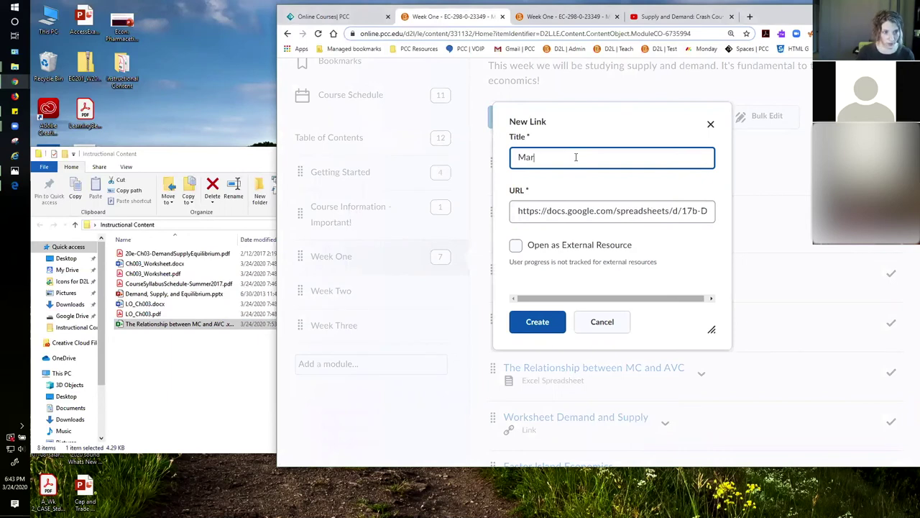
{"action": "type", "text": "ginal and"}
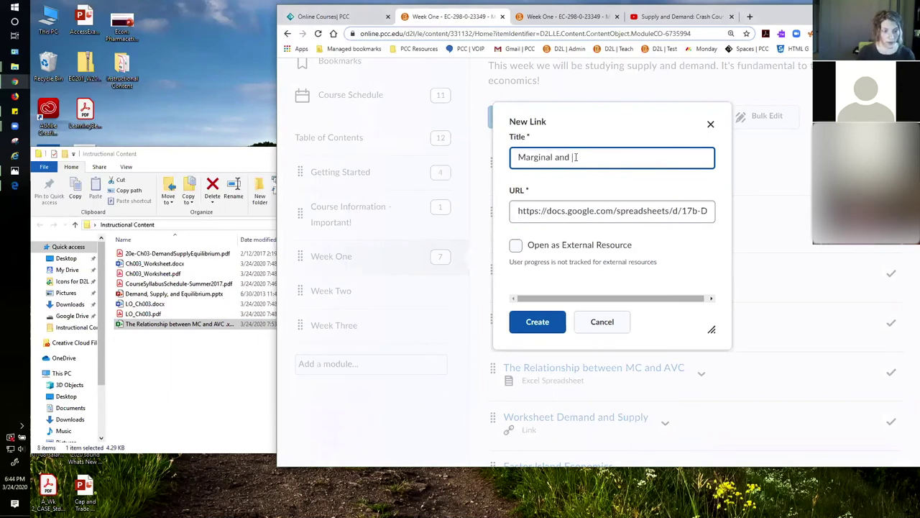
{"action": "key", "text": "BackSpace"}
{"action": "key", "text": "BackSpace"}
{"action": "key", "text": "BackSpace"}
{"action": "key", "text": "BackSpace"}
{"action": "type", "text": "Cost and Benefi"}
{"action": "key", "text": "BackSpace"}
{"action": "key", "text": "BackSpace"}
{"action": "key", "text": "BackSpace"}
{"action": "type", "text": "nefits"}
{"action": "left_click", "coordinate": [576, 156]}
{"action": "type", "text": "s"}
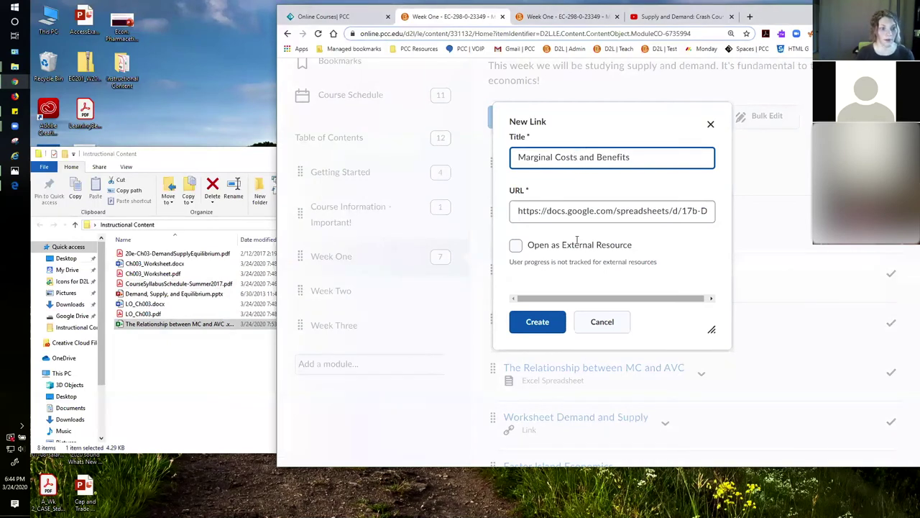
{"action": "left_click", "coordinate": [544, 332]}
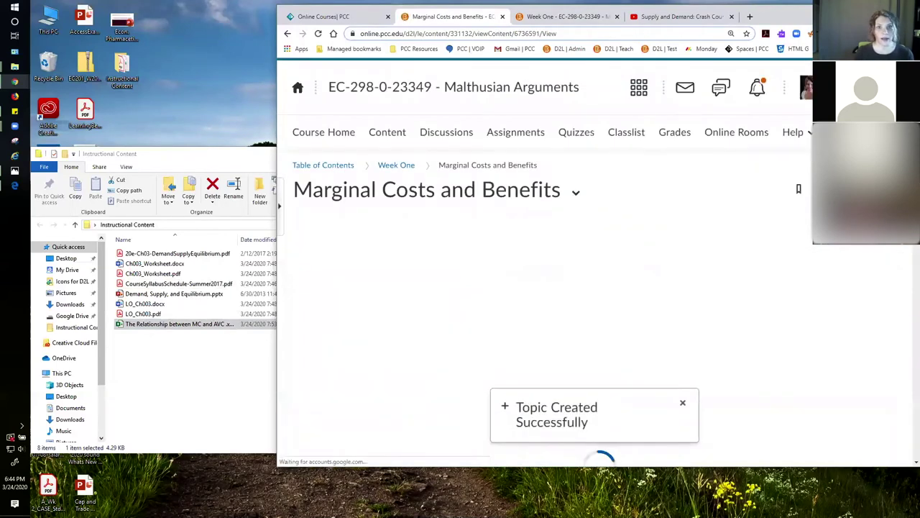
- Maximize the browser window, check how the embedded Google Sheet displays, and return to the Week One module
{"action": "left_click_drag", "start_coordinate": [881, 20], "coordinate": [802, 27]}
{"action": "left_click", "coordinate": [807, 18]}
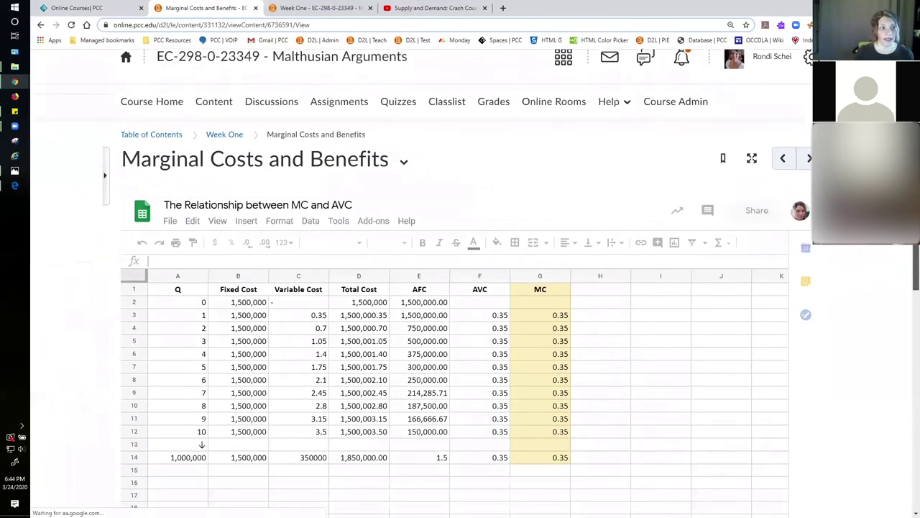
{"action": "scroll", "coordinate": [633, 273], "scroll_direction": "down", "scroll_amount": 1}
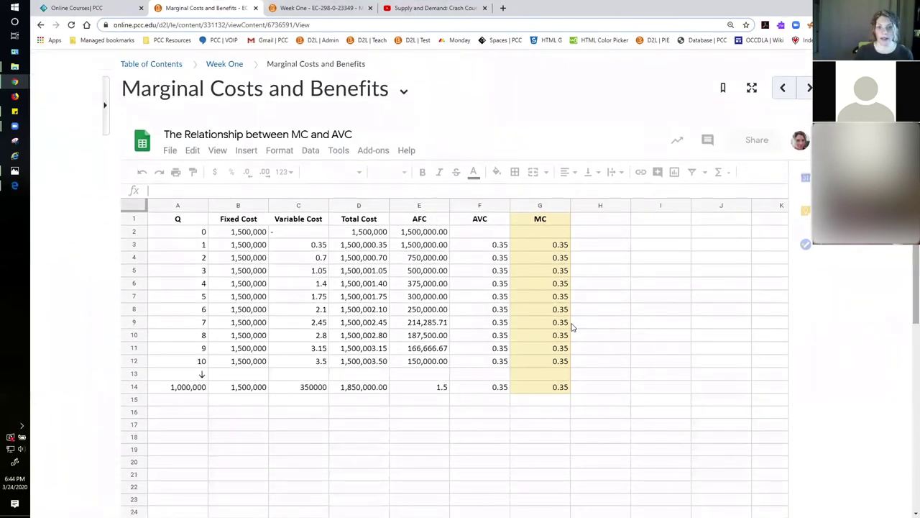
{"action": "scroll", "coordinate": [575, 327], "scroll_direction": "up", "scroll_amount": 1}
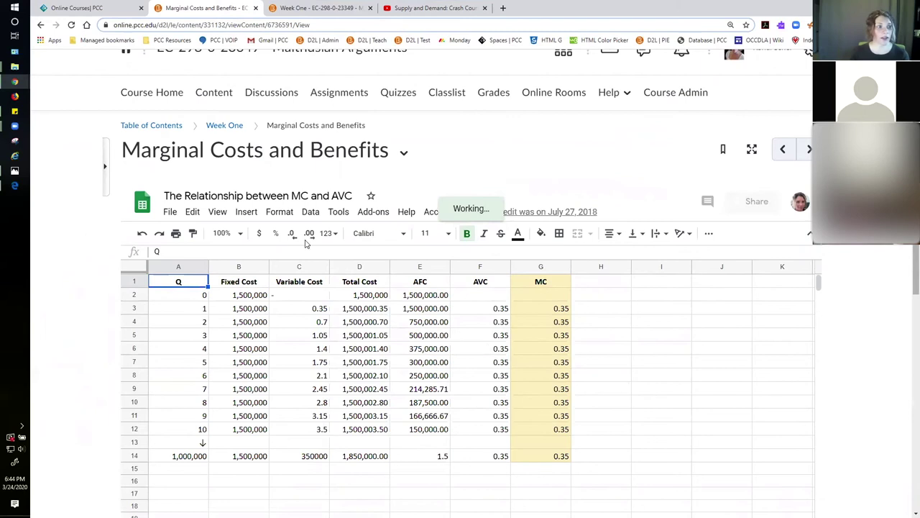
{"action": "left_click", "coordinate": [227, 126]}
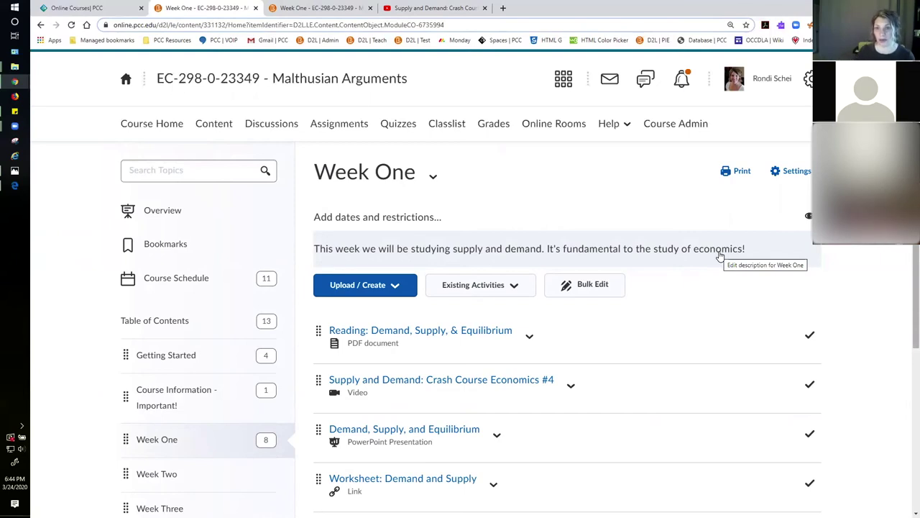
- Open Week One's "The Relationship between MC and AVC" Excel file, view it through to the MC column, and return to the module
{"action": "scroll", "coordinate": [638, 236], "scroll_direction": "down", "scroll_amount": 3}
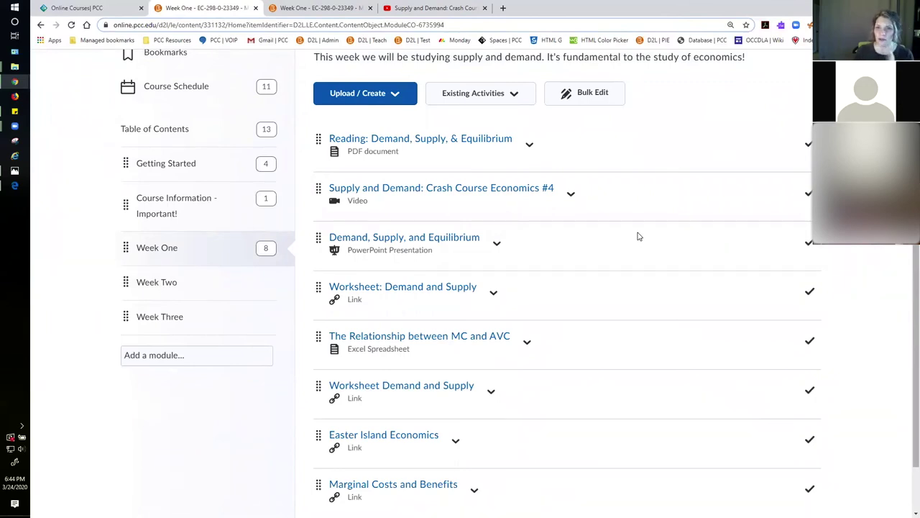
{"action": "scroll", "coordinate": [620, 343], "scroll_direction": "down", "scroll_amount": 1}
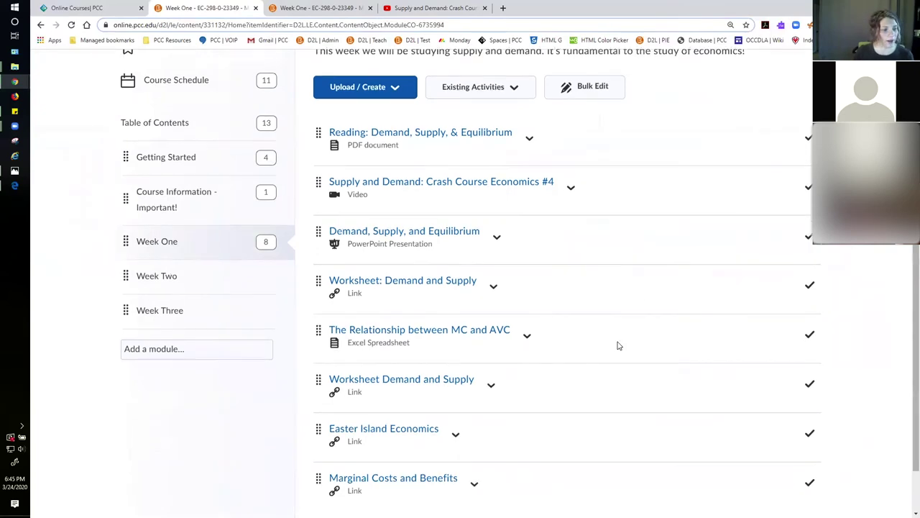
{"action": "left_click", "coordinate": [463, 290]}
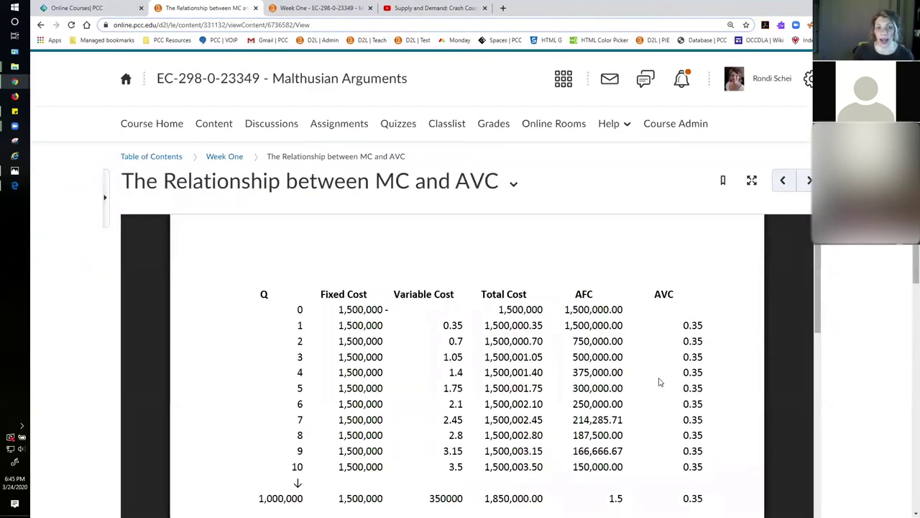
{"action": "scroll", "coordinate": [645, 409], "scroll_direction": "down", "scroll_amount": 1}
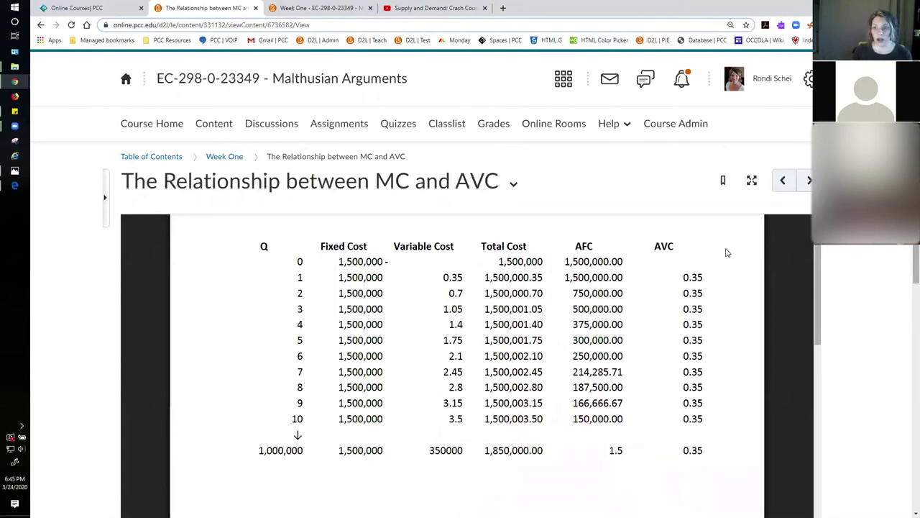
{"action": "scroll", "coordinate": [710, 310], "scroll_direction": "down", "scroll_amount": 5}
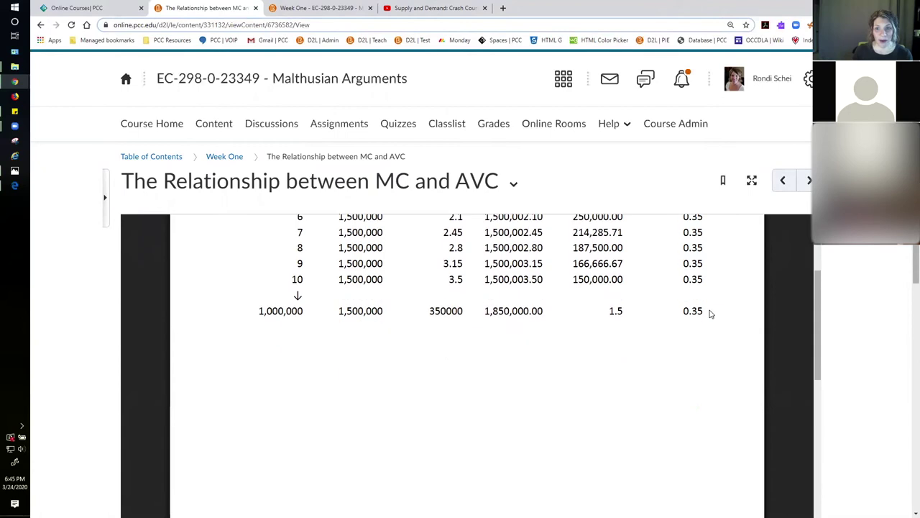
{"action": "scroll", "coordinate": [711, 313], "scroll_direction": "down", "scroll_amount": 5}
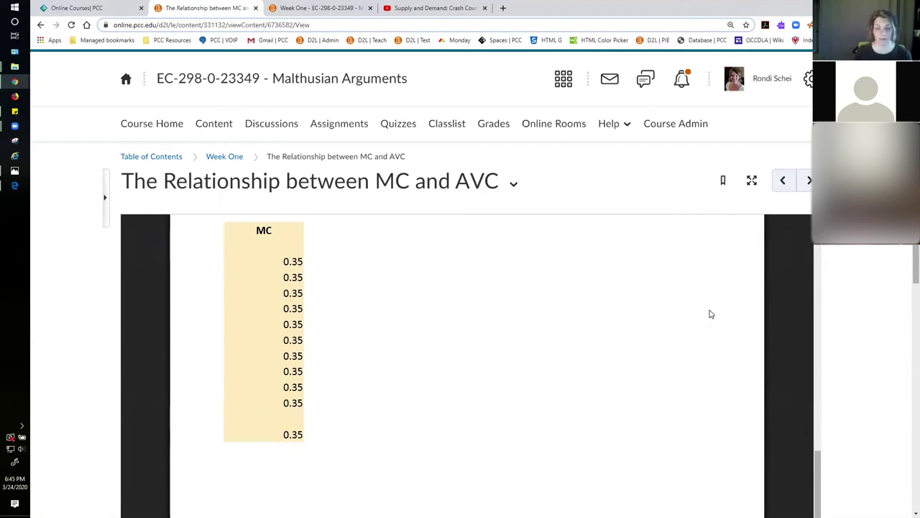
{"action": "left_click", "coordinate": [229, 157]}
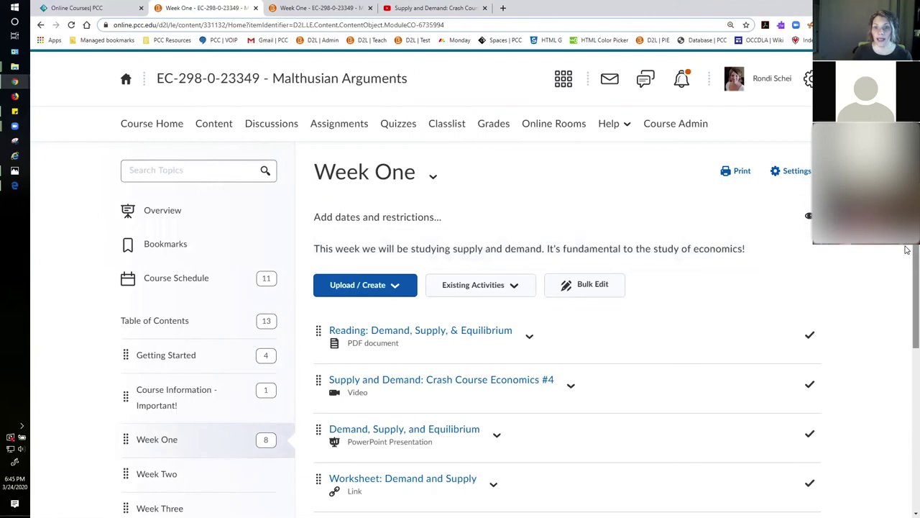
{"action": "scroll", "coordinate": [908, 249], "scroll_direction": "down", "scroll_amount": 2}
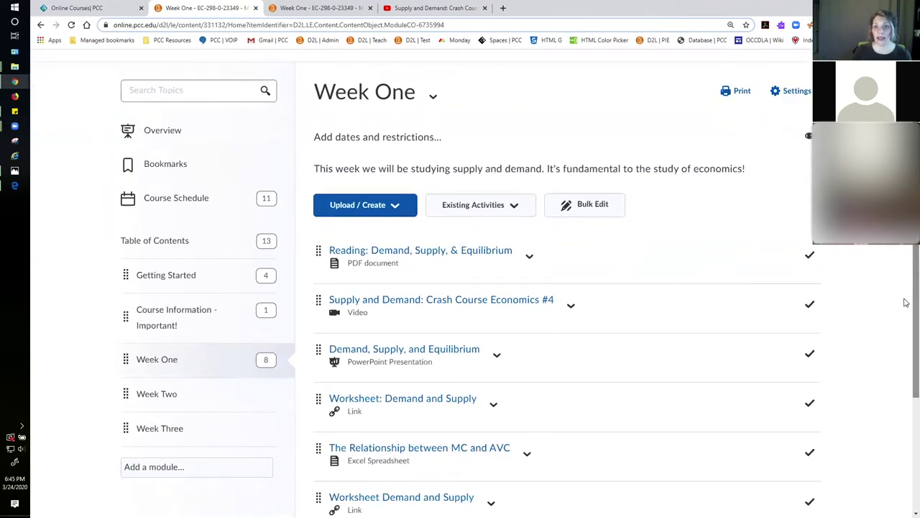
{"action": "left_click", "coordinate": [405, 217]}
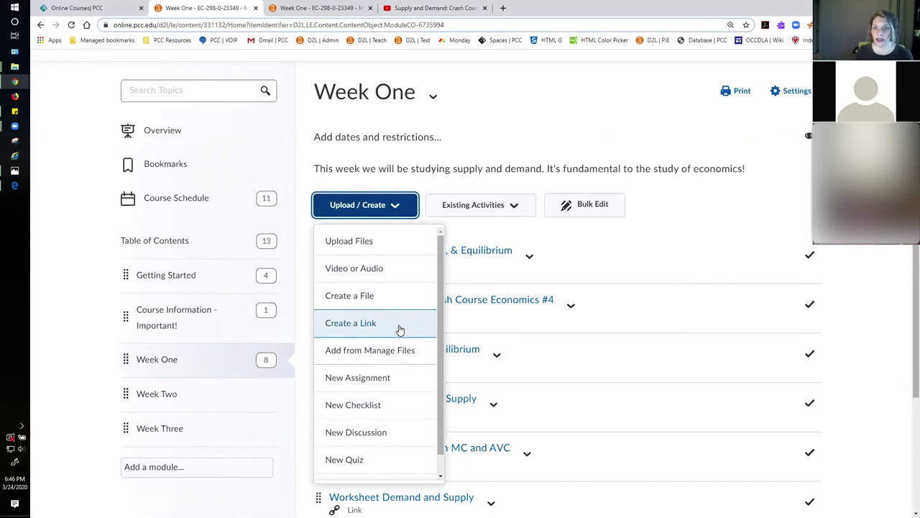
{"action": "scroll", "coordinate": [566, 329], "scroll_direction": "down", "scroll_amount": 1}
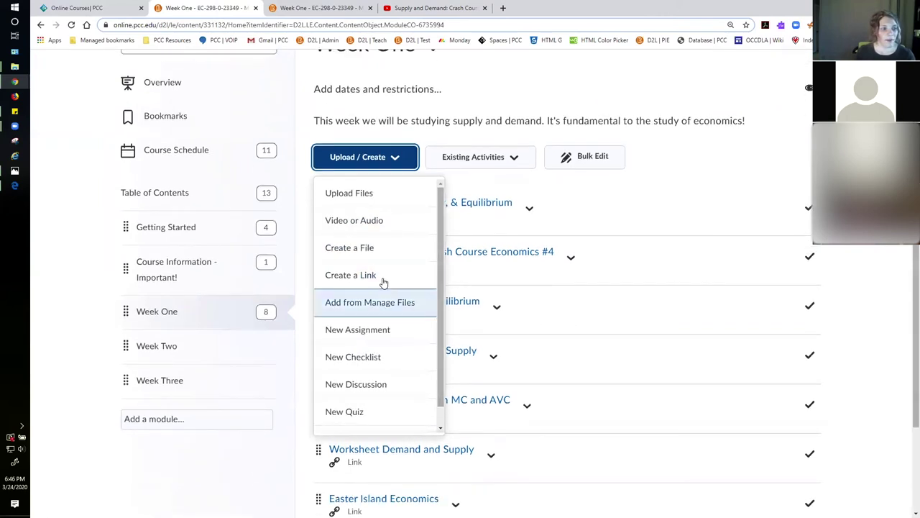
{"action": "left_click", "coordinate": [503, 297]}
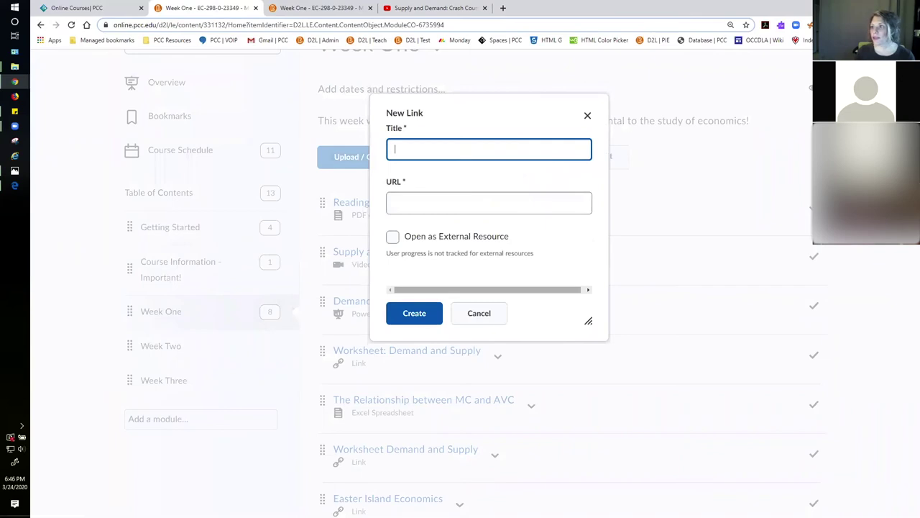
{"action": "key", "text": "alt+Tab"}
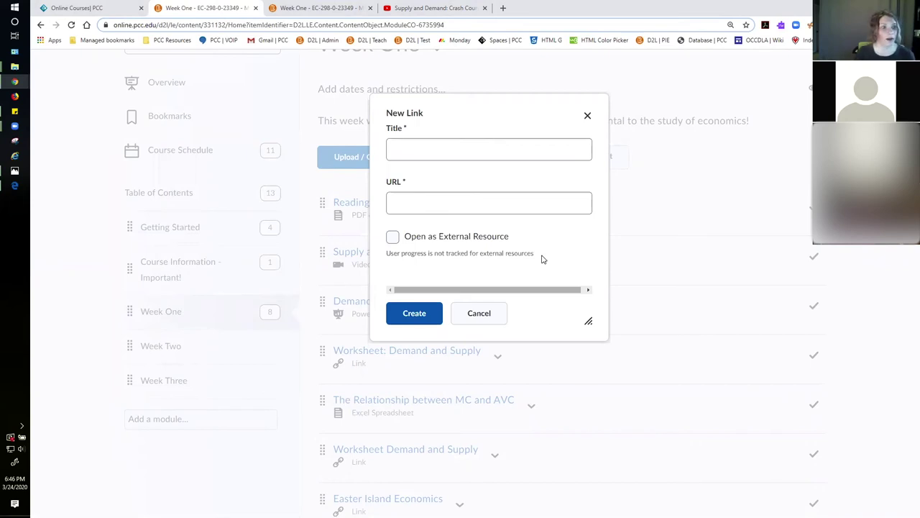
{"action": "left_click", "coordinate": [534, 202]}
{"action": "type", "text": "https://www.pcc.edu/ccog/"}
{"action": "left_click", "coordinate": [516, 151]}
{"action": "type", "text": "PCC CCOG"}
{"action": "key", "text": "Tab"}
{"action": "key", "text": "shift+Tab"}
{"action": "left_click", "coordinate": [403, 318]}
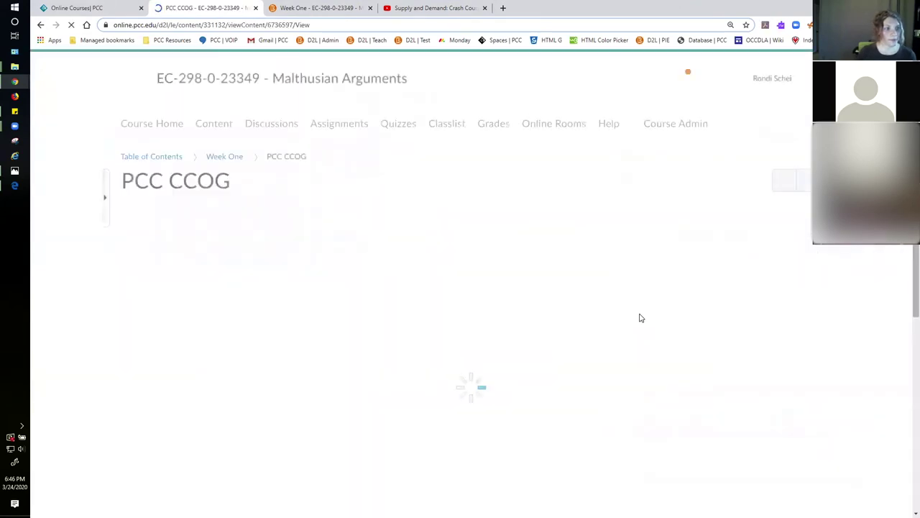
- Open the PCC CCOG link for editing, review its title, URL and Open as External Resource option, and update it
{"action": "scroll", "coordinate": [640, 312], "scroll_direction": "down", "scroll_amount": 1}
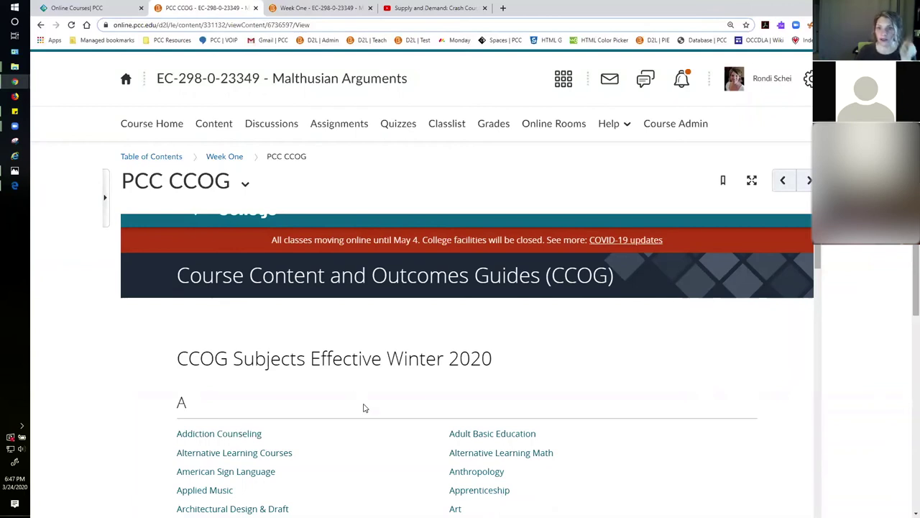
{"action": "left_click", "coordinate": [244, 185]}
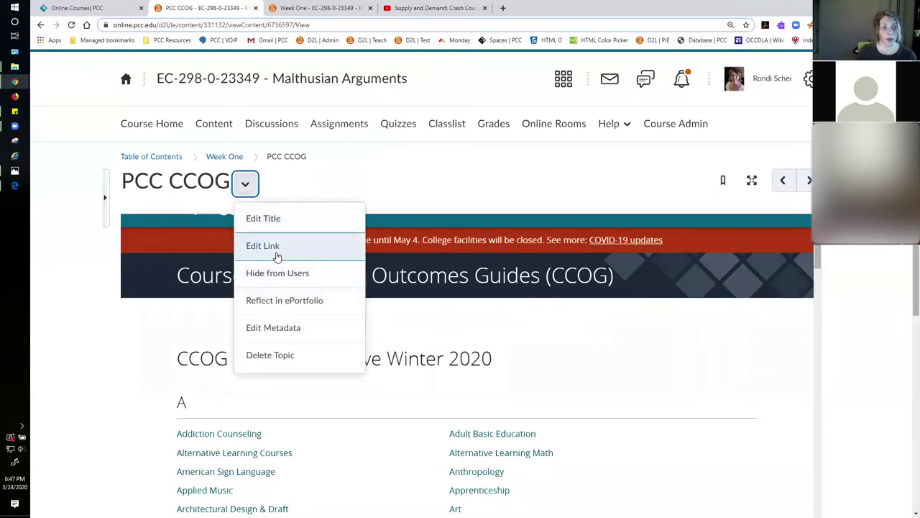
{"action": "left_click", "coordinate": [277, 253]}
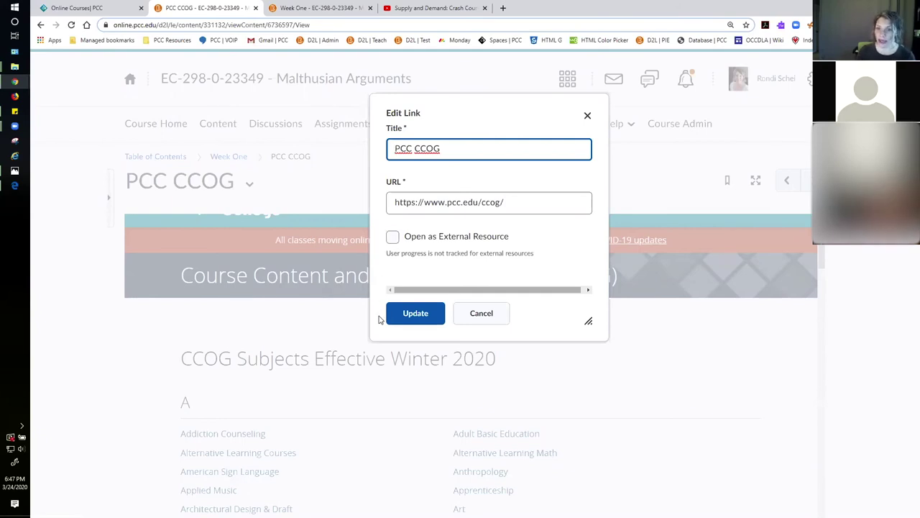
{"action": "left_click", "coordinate": [415, 316]}
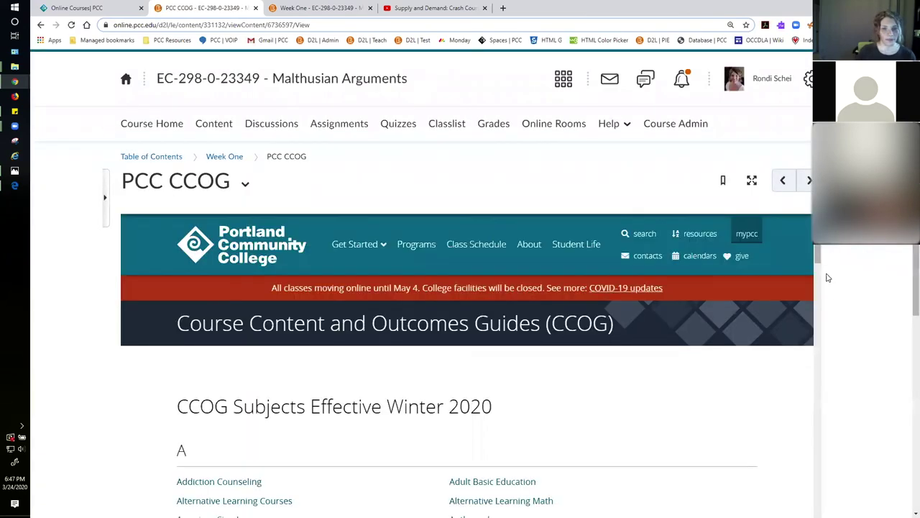
- Look through the embedded CCOG subject list to check how the page scrolls, and return to the Week One module
{"action": "scroll", "coordinate": [908, 261], "scroll_direction": "down", "scroll_amount": 1}
{"action": "scroll", "coordinate": [908, 261], "scroll_direction": "down", "scroll_amount": 1}
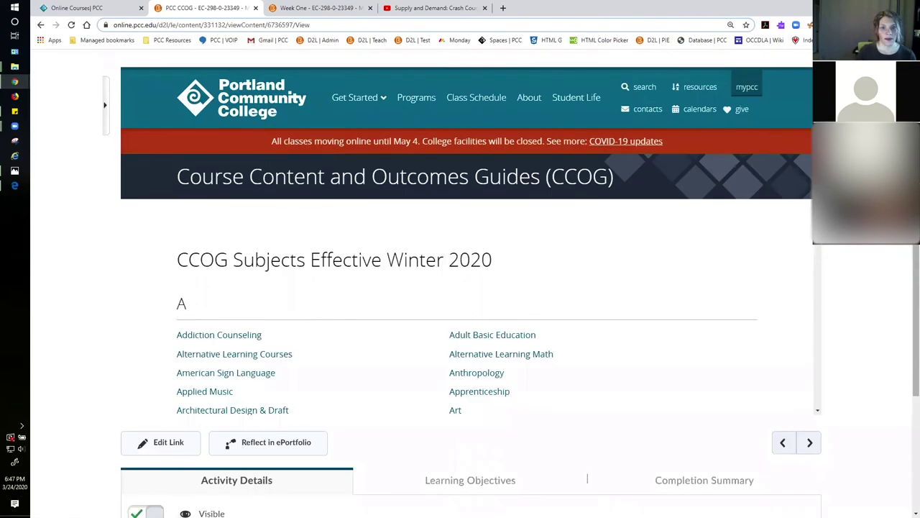
{"action": "scroll", "coordinate": [820, 276], "scroll_direction": "down", "scroll_amount": 10}
{"action": "scroll", "coordinate": [820, 277], "scroll_direction": "down", "scroll_amount": 3}
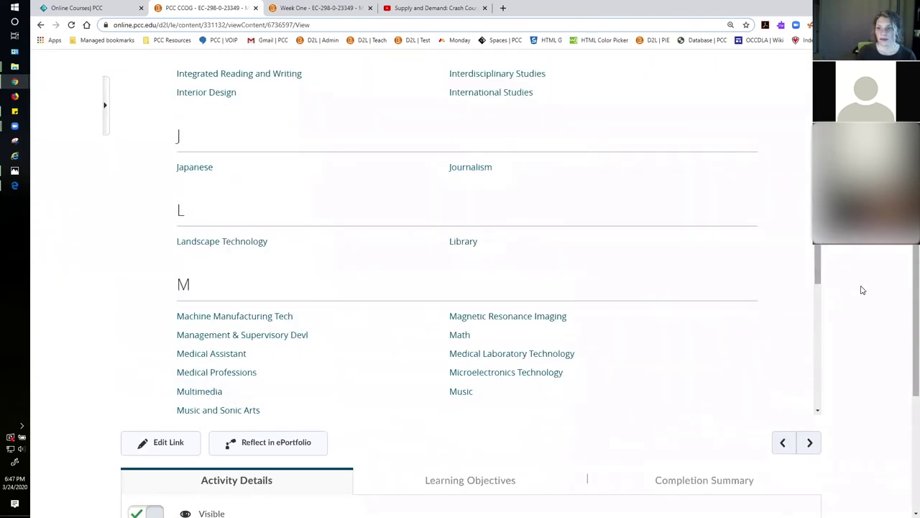
{"action": "scroll", "coordinate": [862, 289], "scroll_direction": "up", "scroll_amount": 1}
{"action": "scroll", "coordinate": [863, 289], "scroll_direction": "up", "scroll_amount": 1}
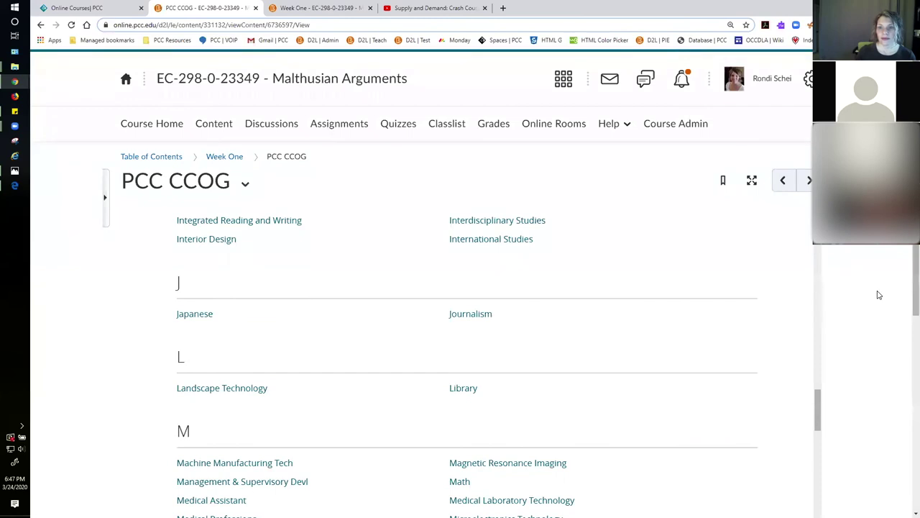
{"action": "left_click", "coordinate": [225, 157]}
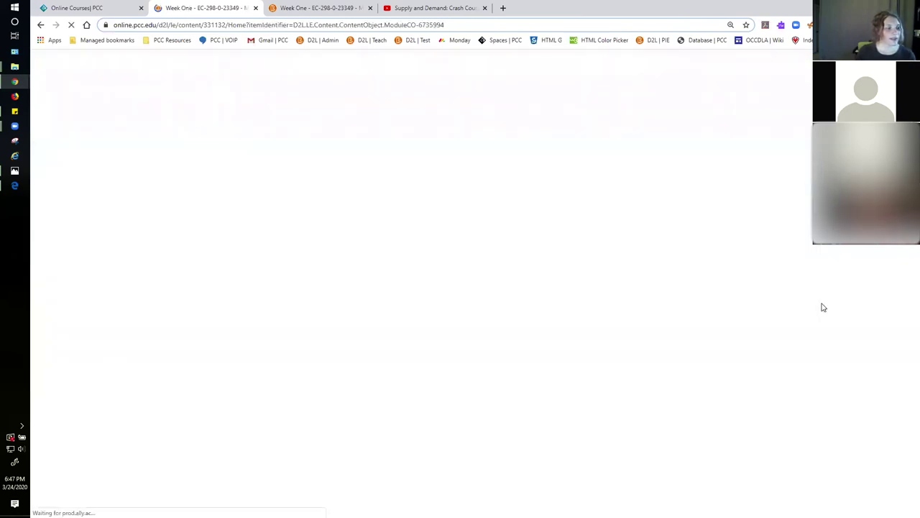
- Add a new module named "Week Four" to the course's table of contents
{"action": "scroll", "coordinate": [817, 317], "scroll_direction": "down", "scroll_amount": 2}
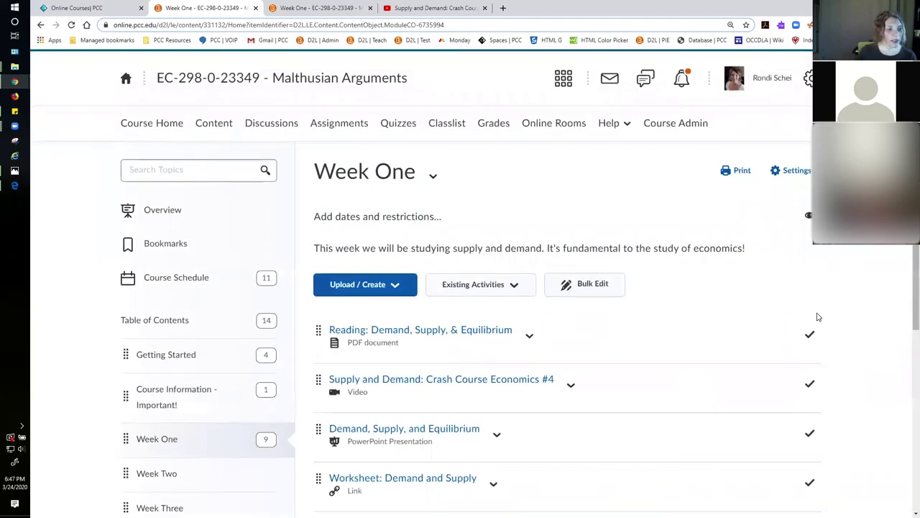
{"action": "scroll", "coordinate": [818, 318], "scroll_direction": "down", "scroll_amount": 1}
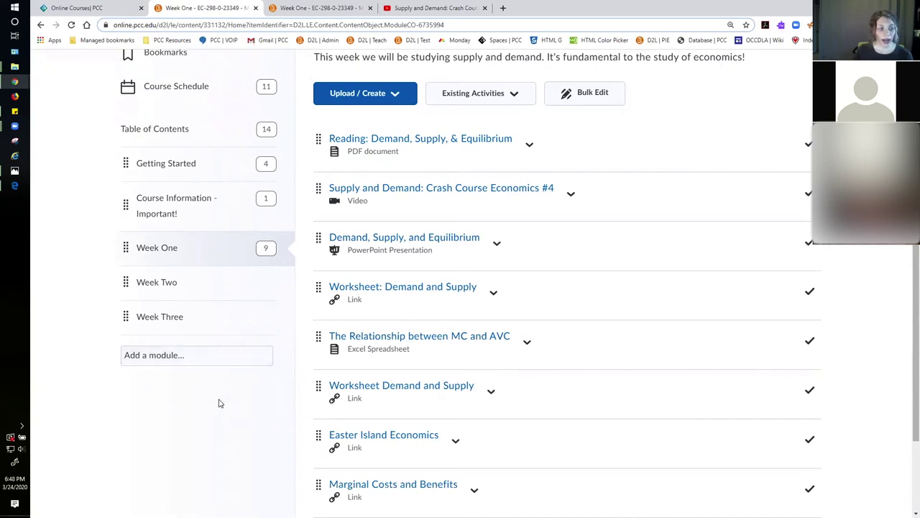
{"action": "left_click", "coordinate": [166, 356]}
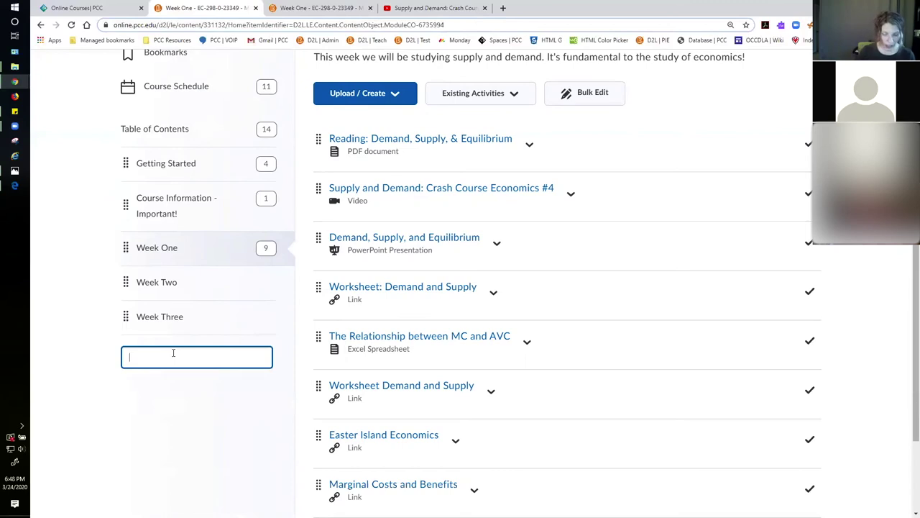
{"action": "type", "text": "Week Four"}
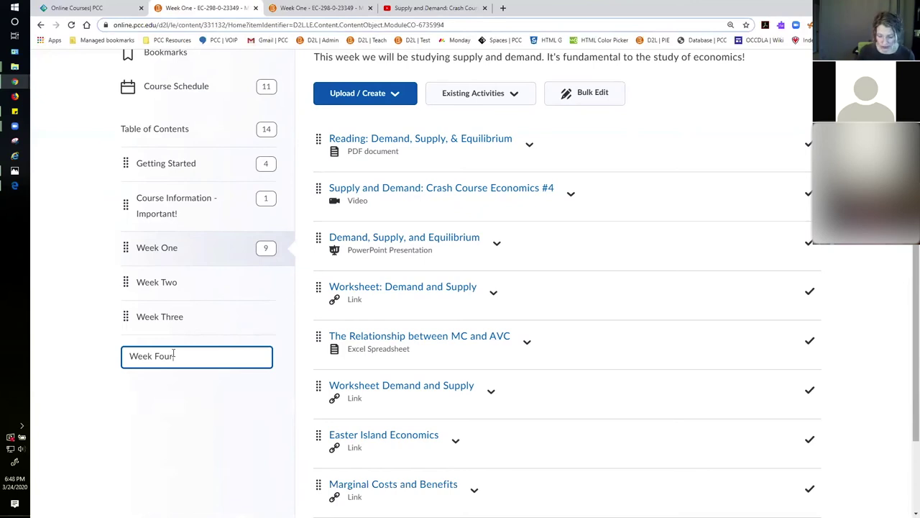
{"action": "key", "text": "Return"}
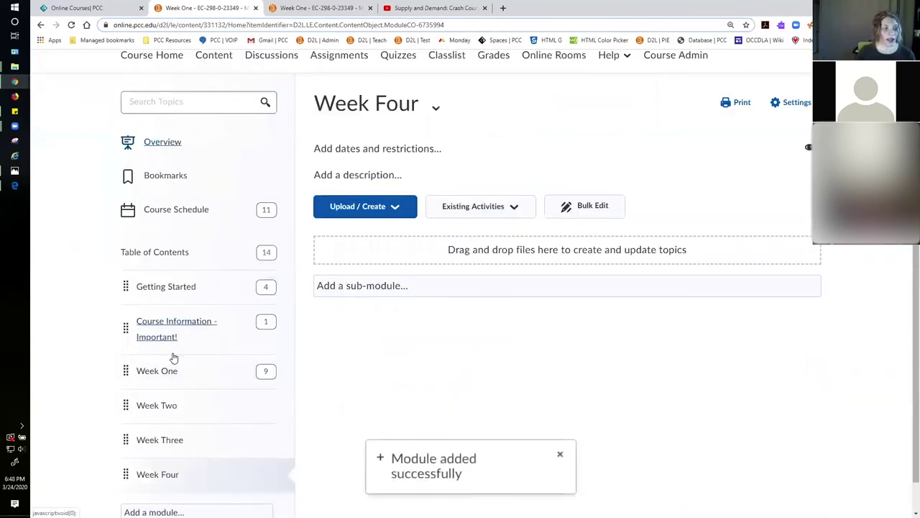
{"action": "scroll", "coordinate": [188, 371], "scroll_direction": "down", "scroll_amount": 1}
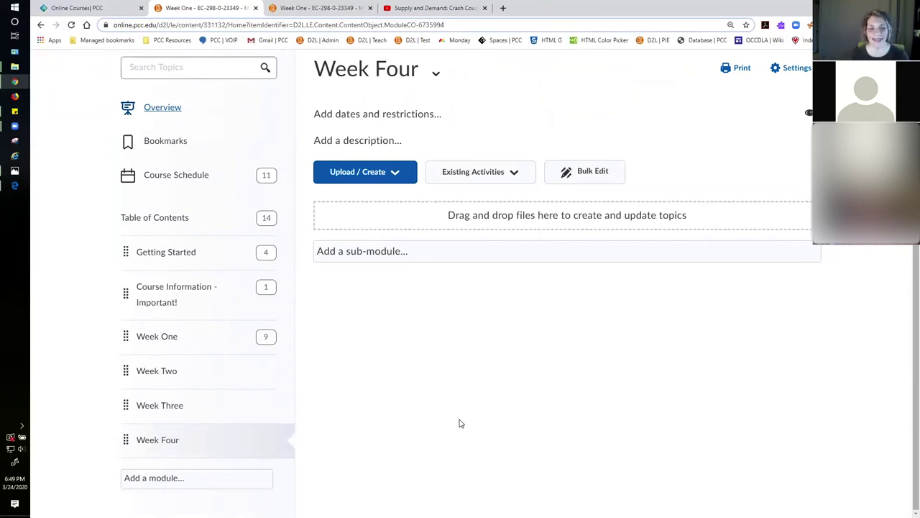
- Go to the course's Online Rooms and start scheduling a new Zoom meeting
{"action": "scroll", "coordinate": [529, 476], "scroll_direction": "up", "scroll_amount": 3}
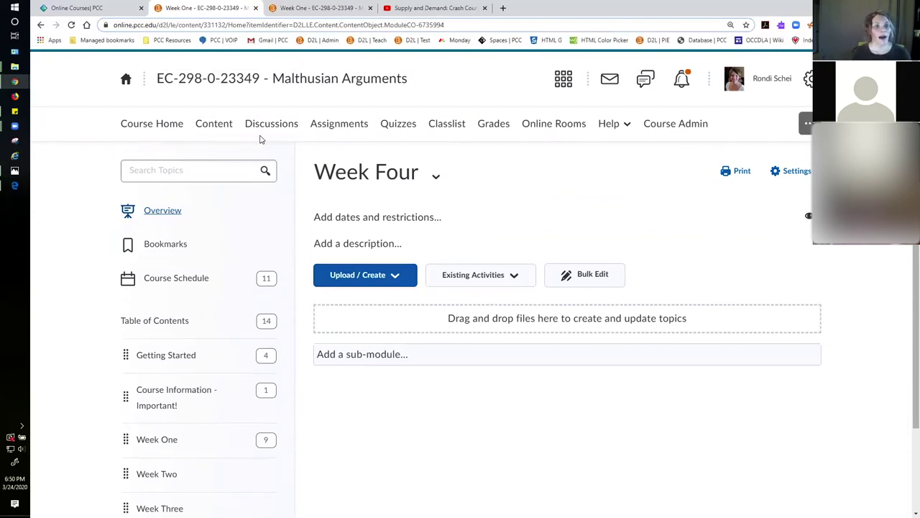
{"action": "left_click", "coordinate": [568, 128]}
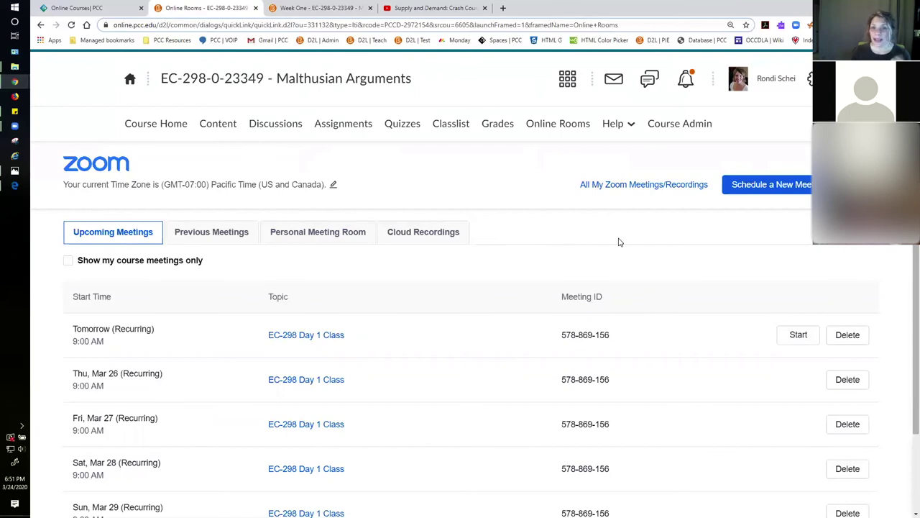
{"action": "left_click", "coordinate": [752, 188]}
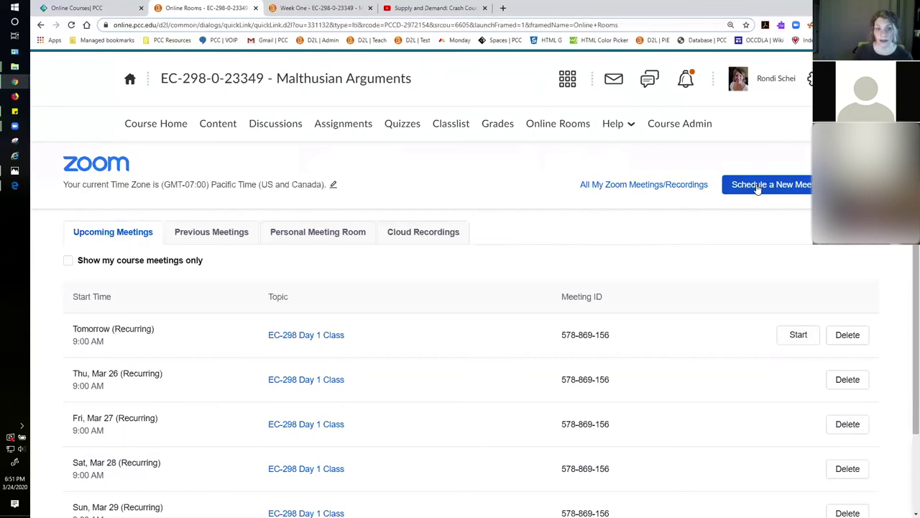
{"action": "scroll", "coordinate": [623, 224], "scroll_direction": "down", "scroll_amount": 1}
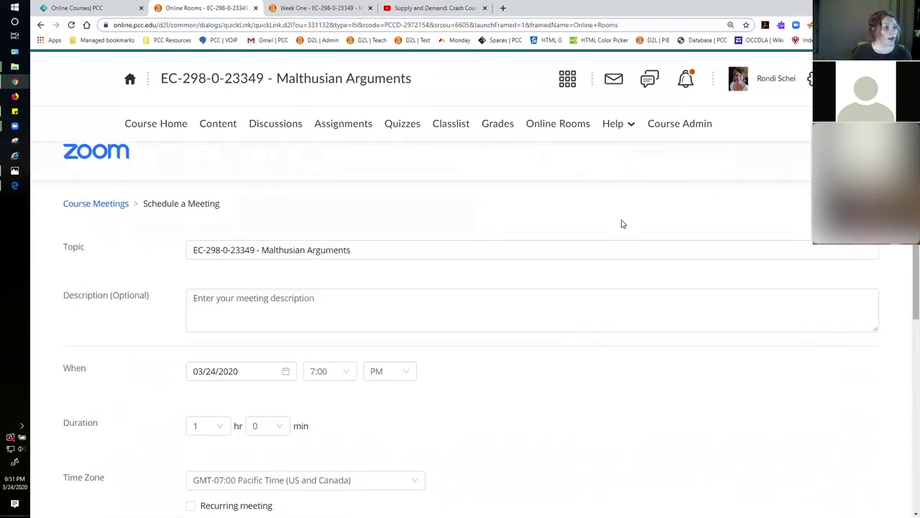
- Shorten the meeting topic to the course code and name it "EC-298 - Office Hours"
{"action": "left_click", "coordinate": [266, 210]}
{"action": "left_click_drag", "start_coordinate": [352, 214], "coordinate": [221, 215]}
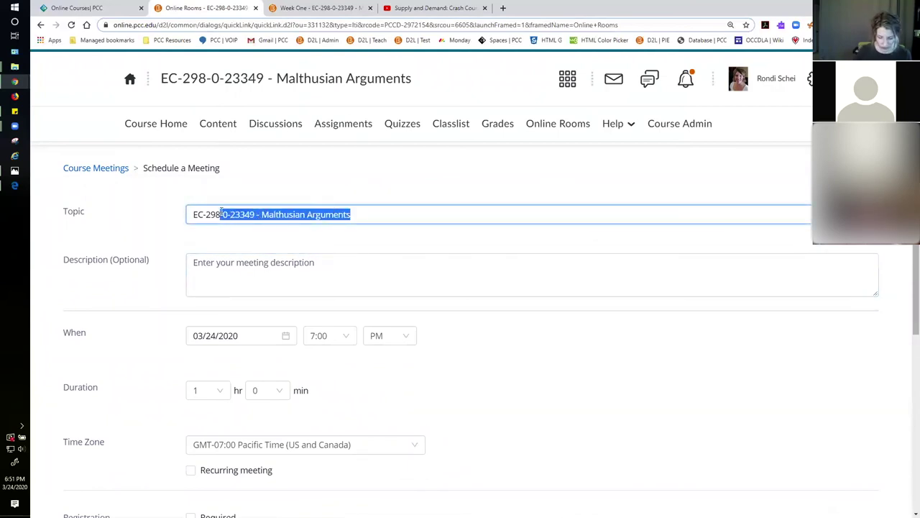
{"action": "type", "text": "of"}
{"action": "key", "text": "BackSpace"}
{"action": "key", "text": "BackSpace"}
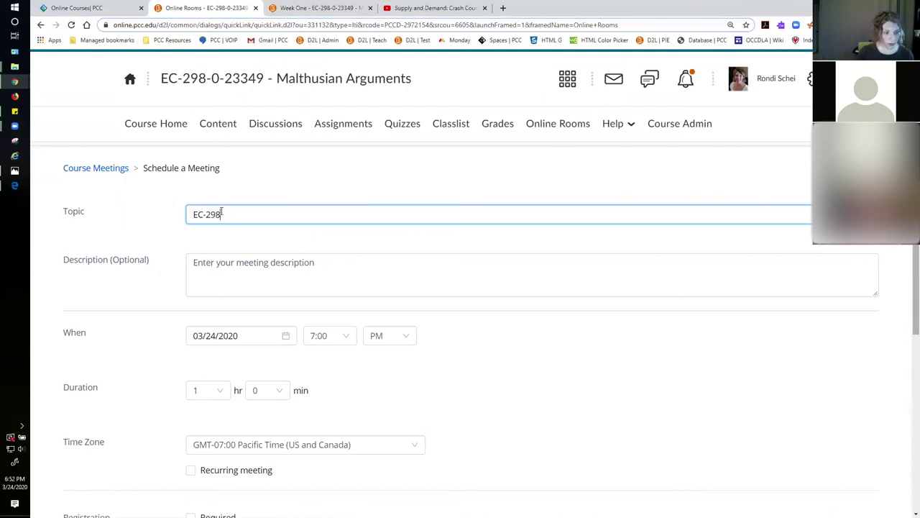
{"action": "type", "text": "Office Hours"}
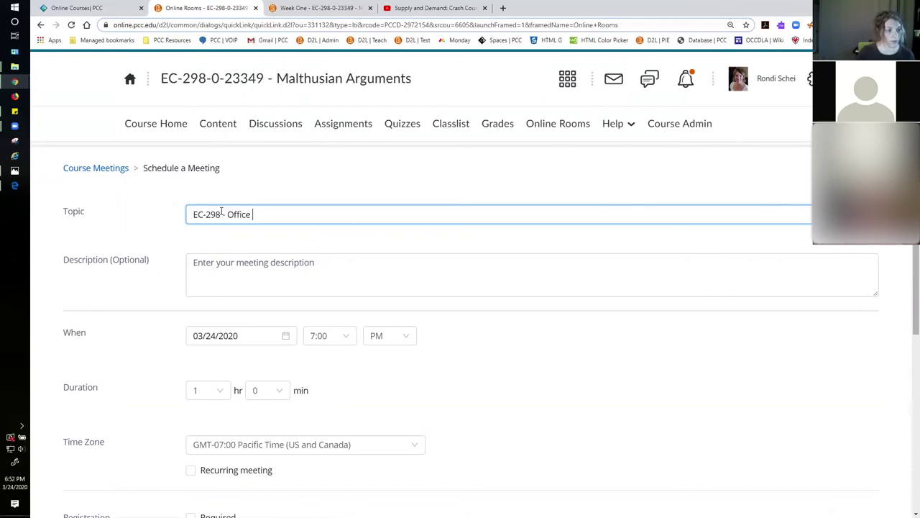
{"action": "left_click", "coordinate": [277, 275]}
- Change the meeting topic to "EC-298 - Class Day One"
{"action": "scroll", "coordinate": [336, 276], "scroll_direction": "down", "scroll_amount": 1}
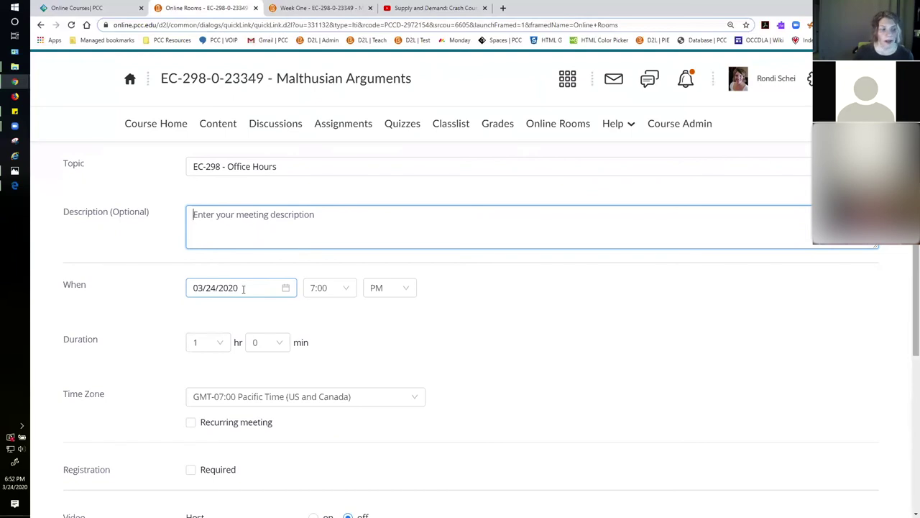
{"action": "left_click_drag", "start_coordinate": [277, 167], "coordinate": [227, 167]}
{"action": "type", "text": "Class Day"}
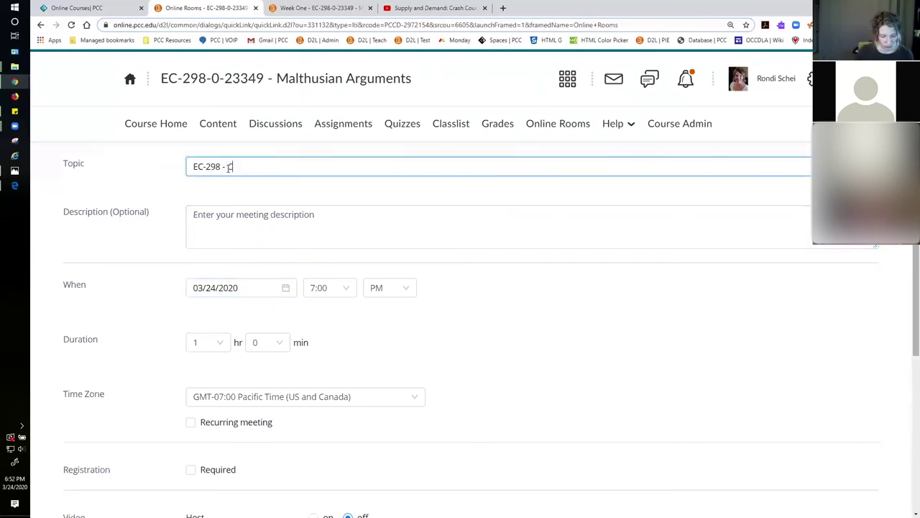
{"action": "type", "text": " One"}
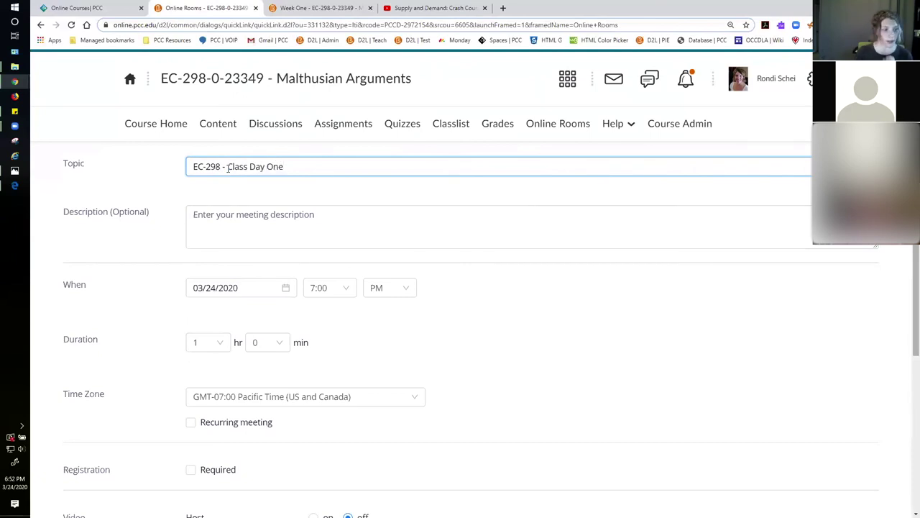
- Schedule the meeting for 03/25/2020 at 4:00 PM with a duration of 2 hours
{"action": "left_click", "coordinate": [284, 287]}
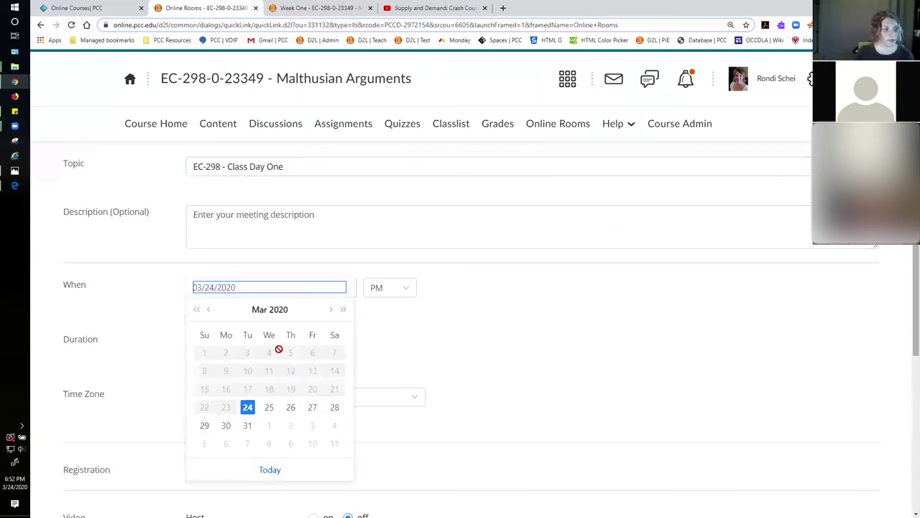
{"action": "left_click", "coordinate": [269, 407]}
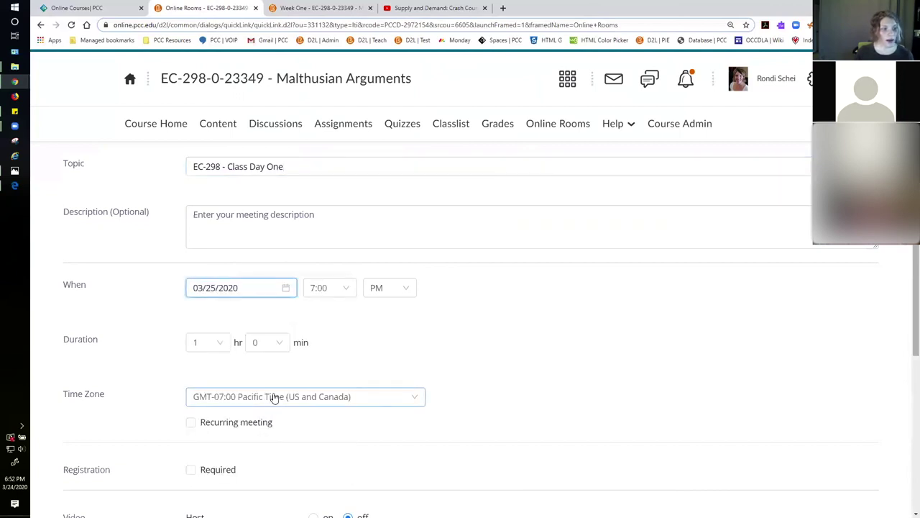
{"action": "left_click", "coordinate": [341, 288]}
{"action": "left_click", "coordinate": [335, 328]}
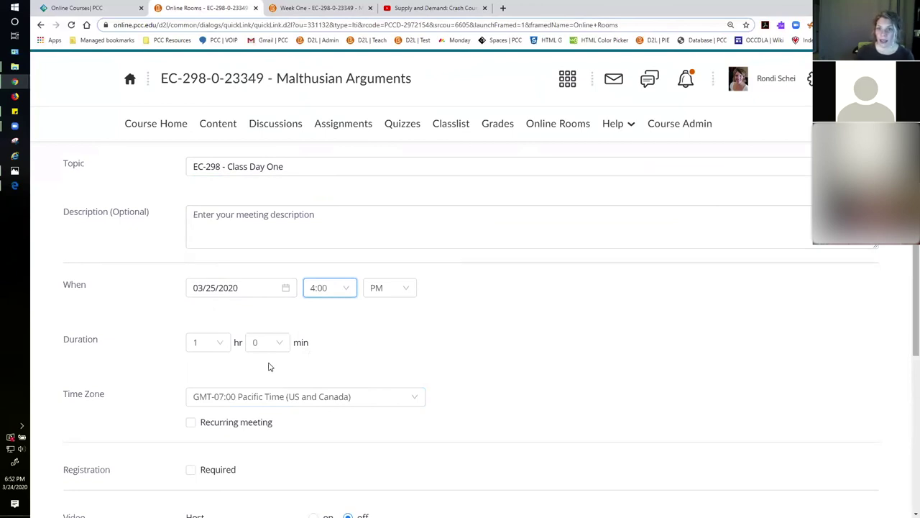
{"action": "left_click", "coordinate": [225, 349]}
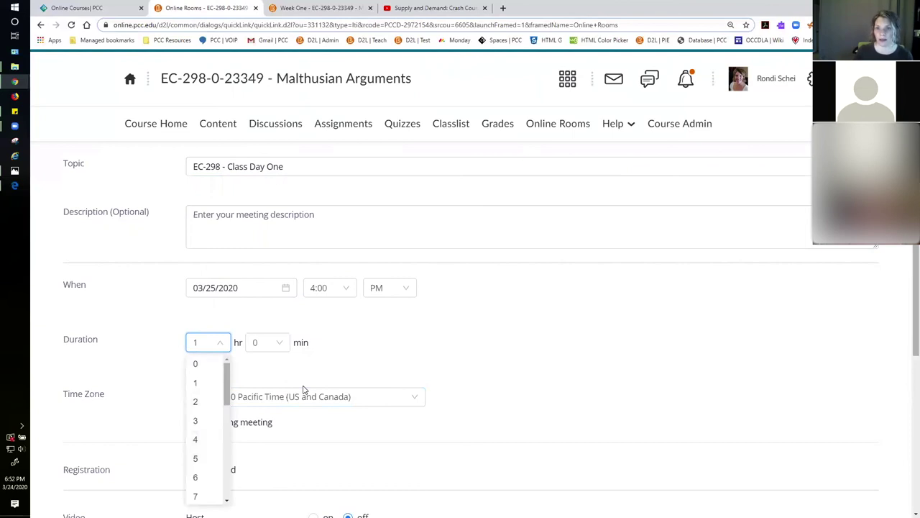
{"action": "left_click", "coordinate": [206, 402]}
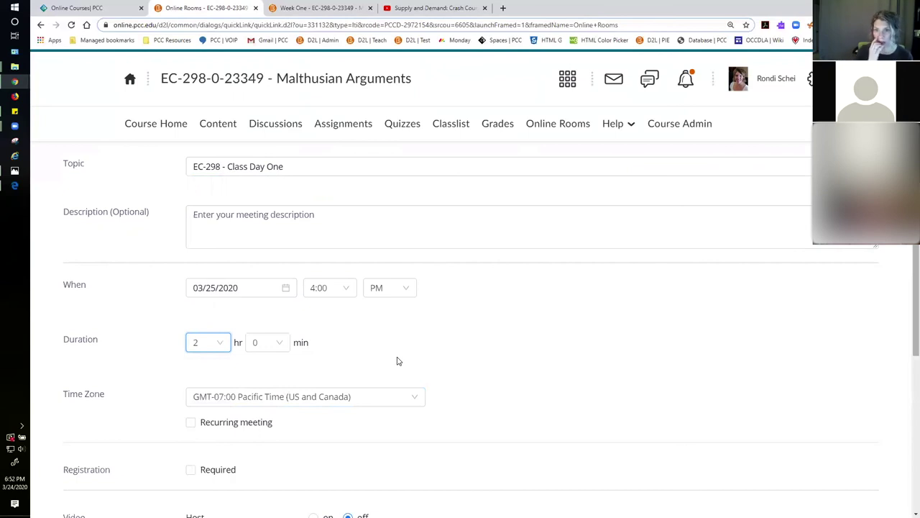
- Make the meeting recurring, look through the recurrence and repeat-interval choices, and turn the recurring option off again
{"action": "scroll", "coordinate": [431, 342], "scroll_direction": "down", "scroll_amount": 1}
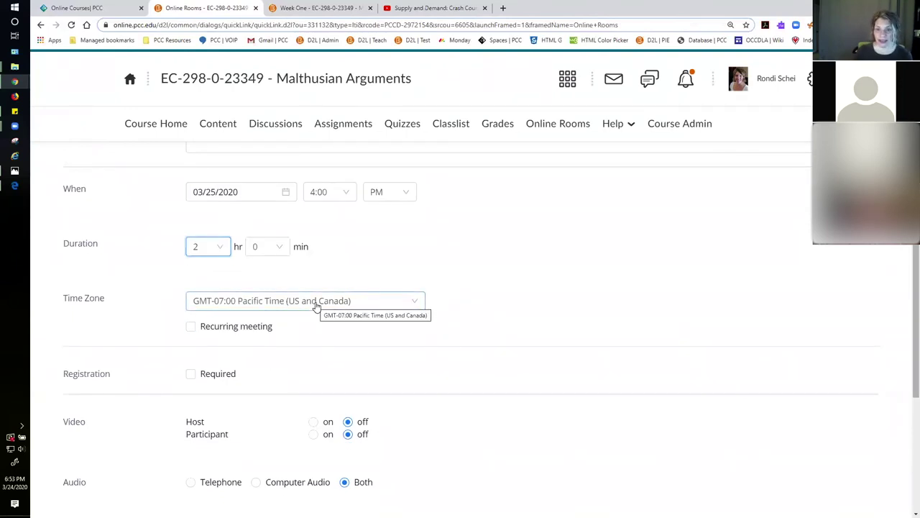
{"action": "scroll", "coordinate": [421, 337], "scroll_direction": "down", "scroll_amount": 1}
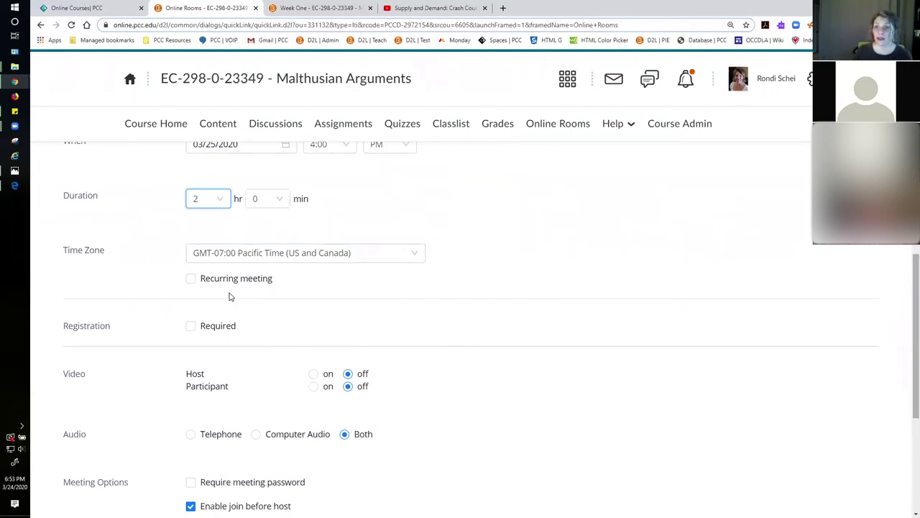
{"action": "left_click", "coordinate": [191, 280]}
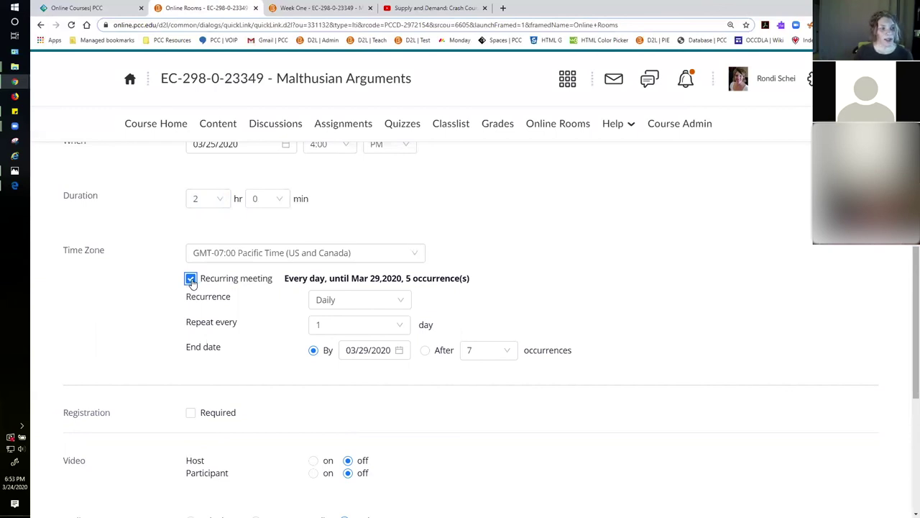
{"action": "left_click", "coordinate": [342, 302]}
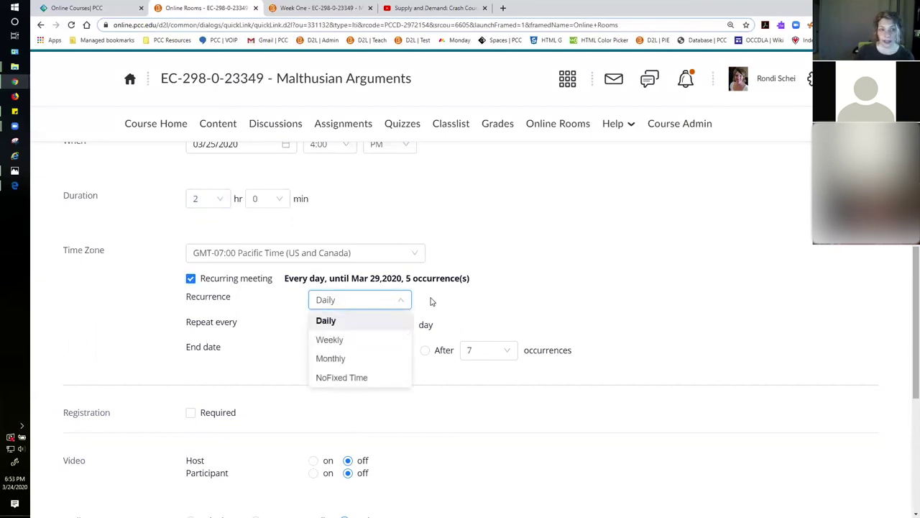
{"action": "left_click", "coordinate": [486, 304]}
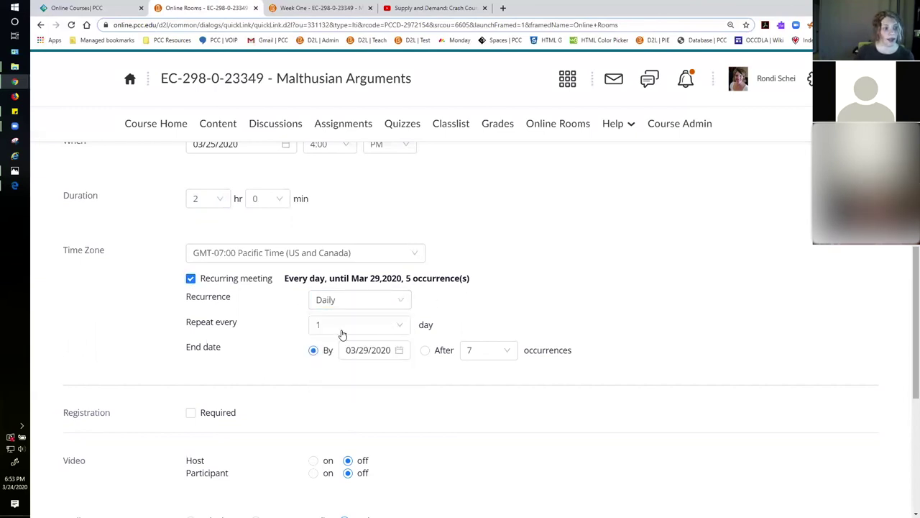
{"action": "left_click", "coordinate": [382, 335]}
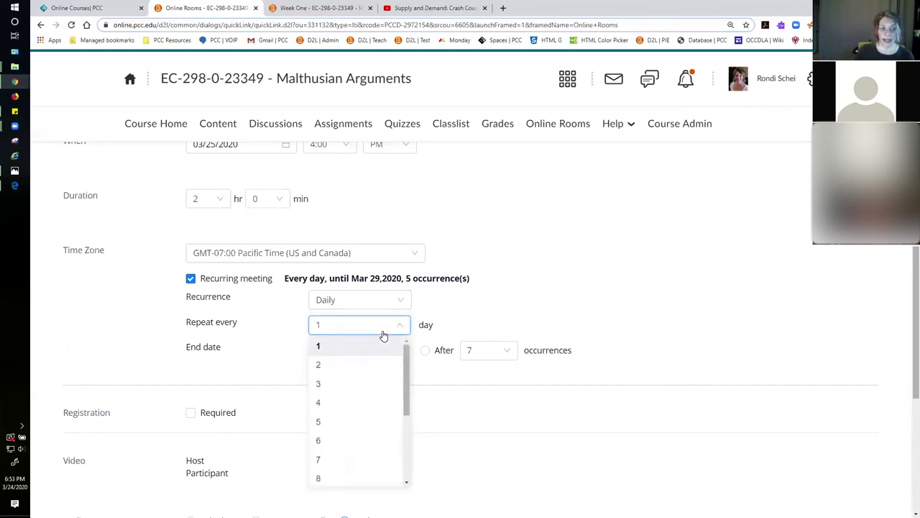
{"action": "left_click", "coordinate": [515, 317]}
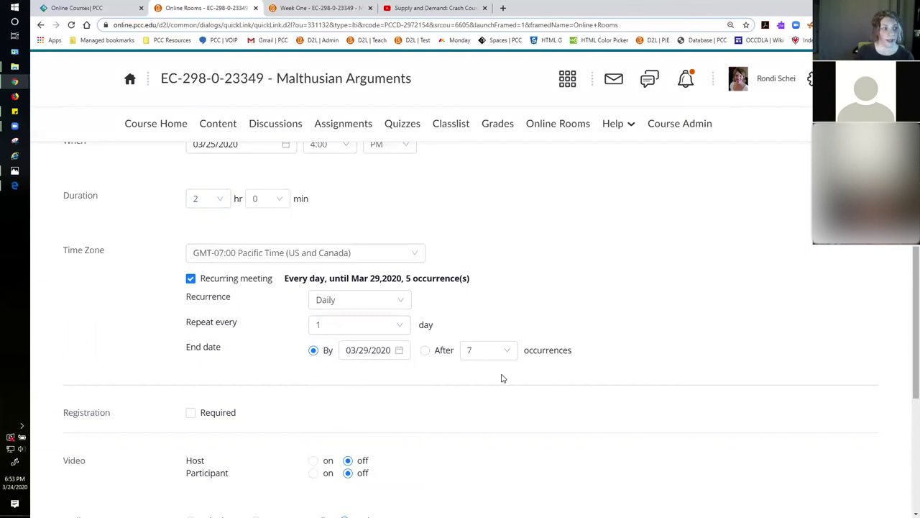
{"action": "left_click", "coordinate": [190, 278]}
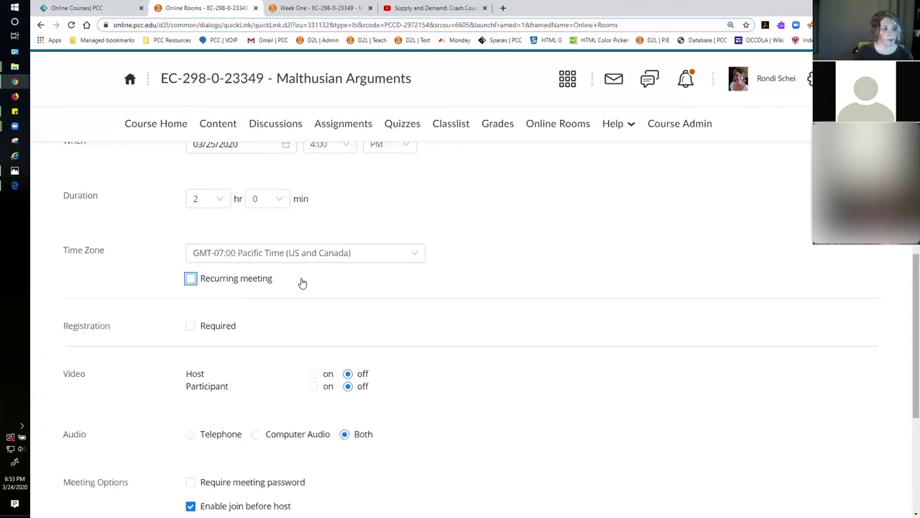
- Set participant video to off and save the Class Day One meeting
{"action": "scroll", "coordinate": [501, 286], "scroll_direction": "down", "scroll_amount": 2}
{"action": "scroll", "coordinate": [502, 292], "scroll_direction": "down", "scroll_amount": 1}
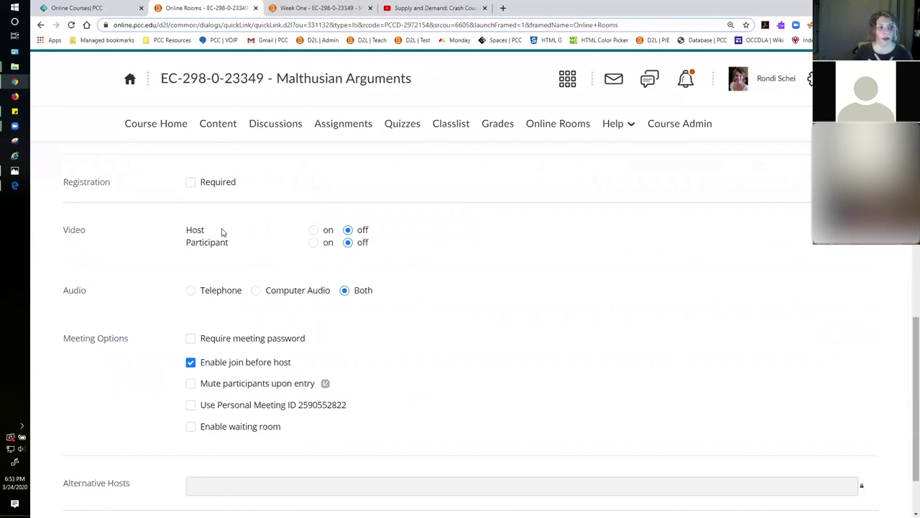
{"action": "left_click", "coordinate": [348, 242]}
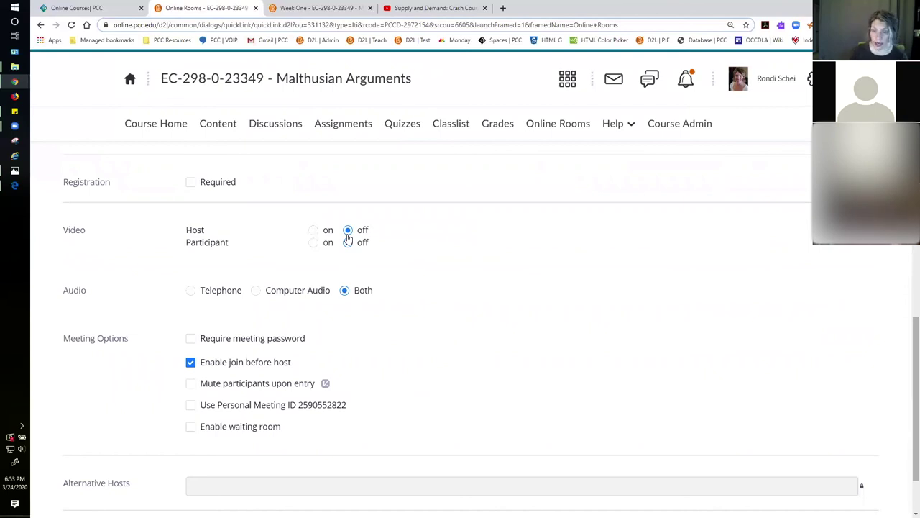
{"action": "left_click", "coordinate": [348, 241]}
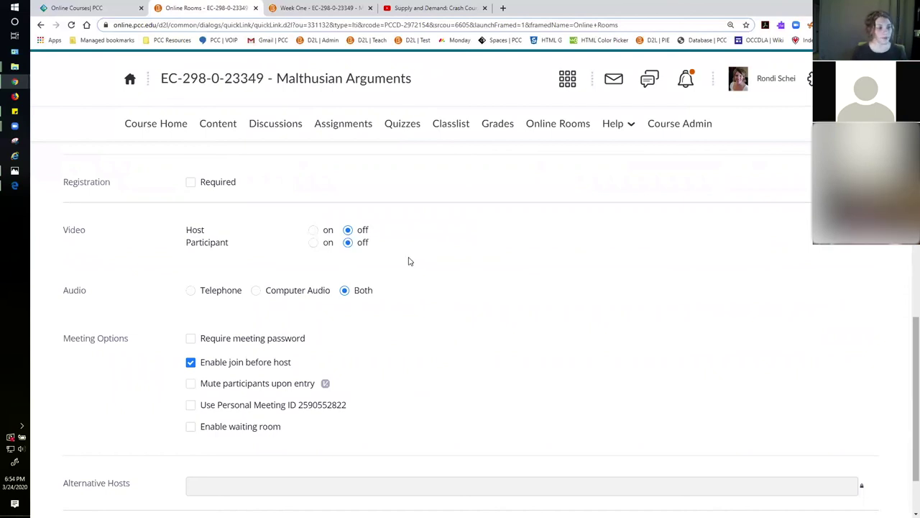
{"action": "scroll", "coordinate": [489, 274], "scroll_direction": "down", "scroll_amount": 1}
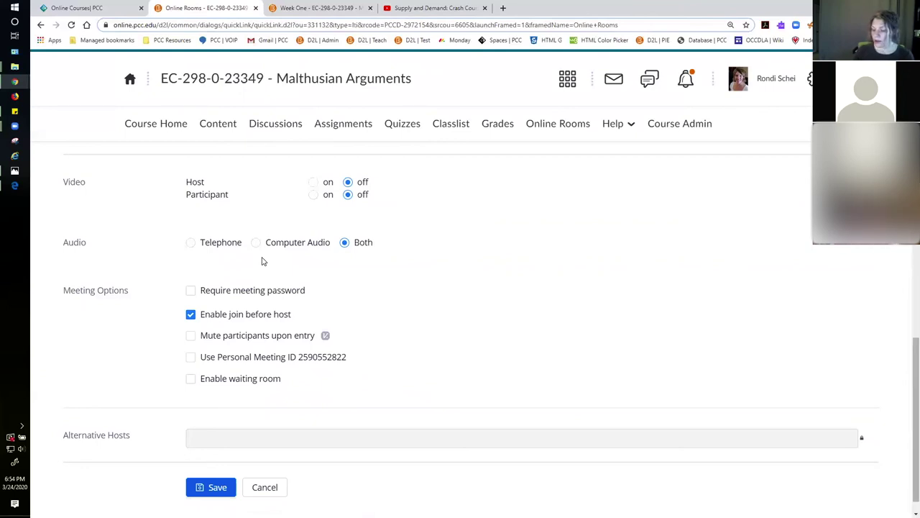
{"action": "scroll", "coordinate": [337, 289], "scroll_direction": "down", "scroll_amount": 1}
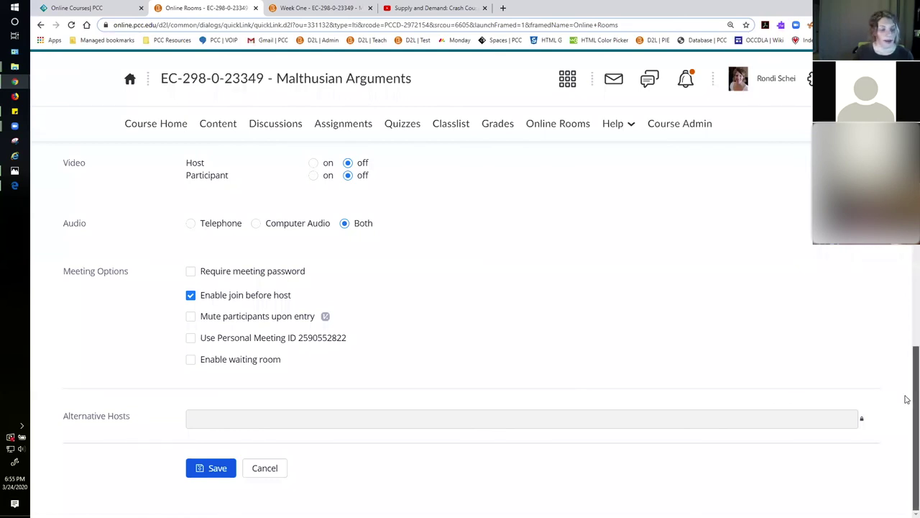
{"action": "left_click", "coordinate": [216, 475]}
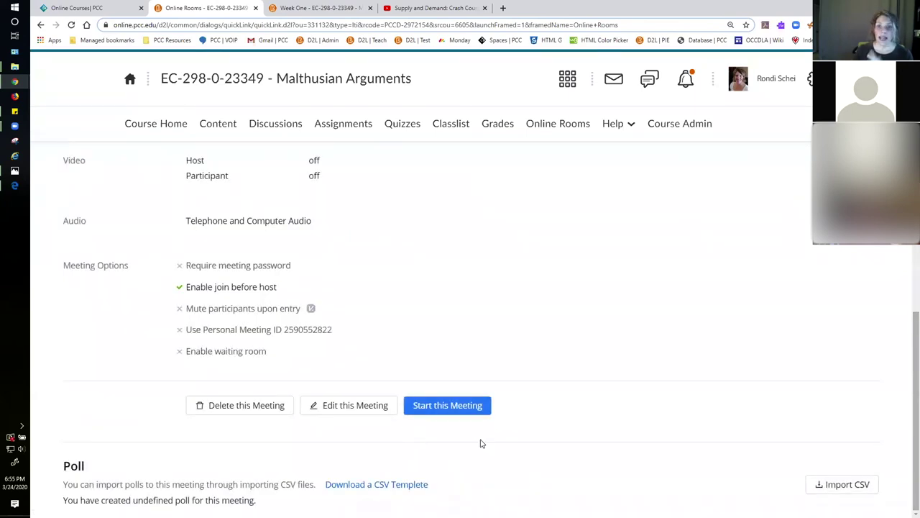
- Review the saved meeting's details, return to the course's Online Rooms, and look through the upcoming meetings
{"action": "scroll", "coordinate": [469, 438], "scroll_direction": "up", "scroll_amount": 3}
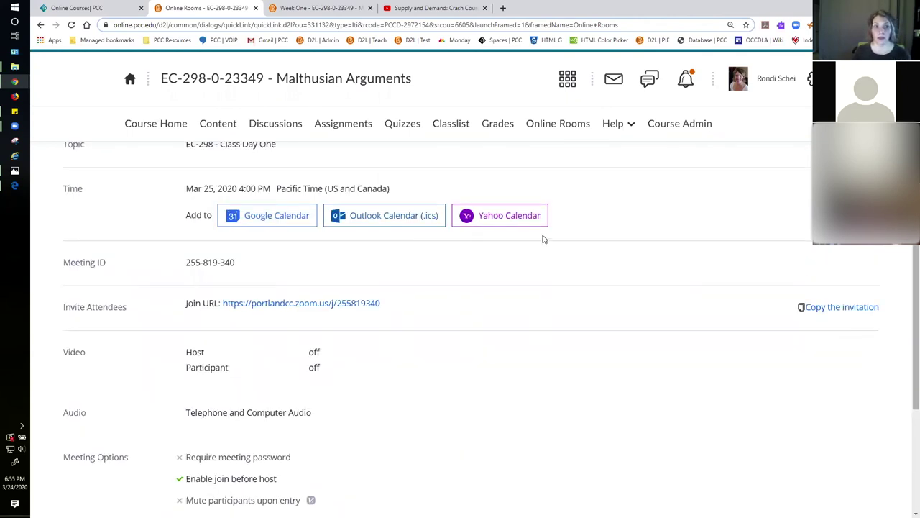
{"action": "left_click", "coordinate": [552, 124]}
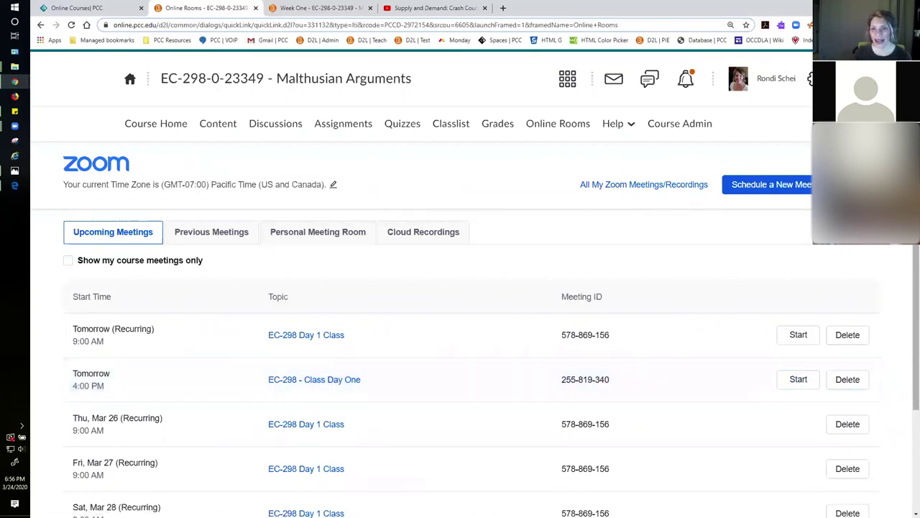
{"action": "scroll", "coordinate": [905, 324], "scroll_direction": "down", "scroll_amount": 2}
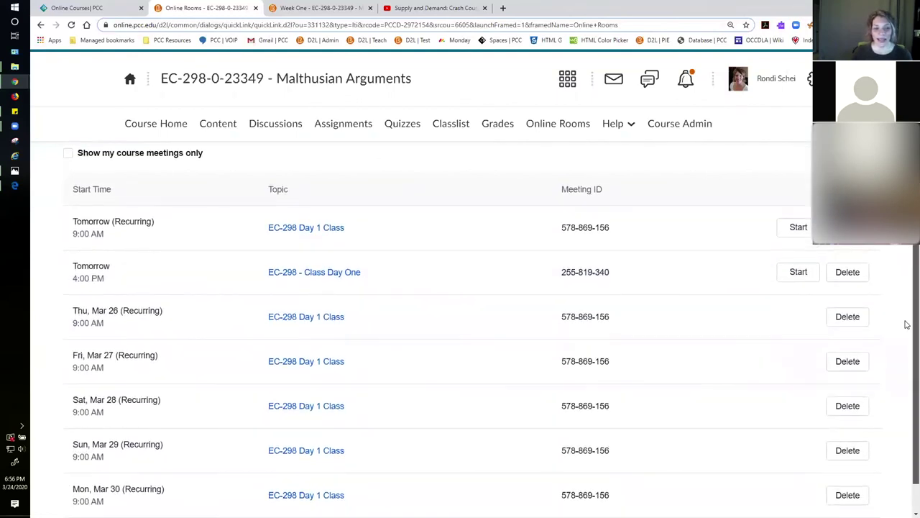
{"action": "scroll", "coordinate": [775, 383], "scroll_direction": "up", "scroll_amount": 2}
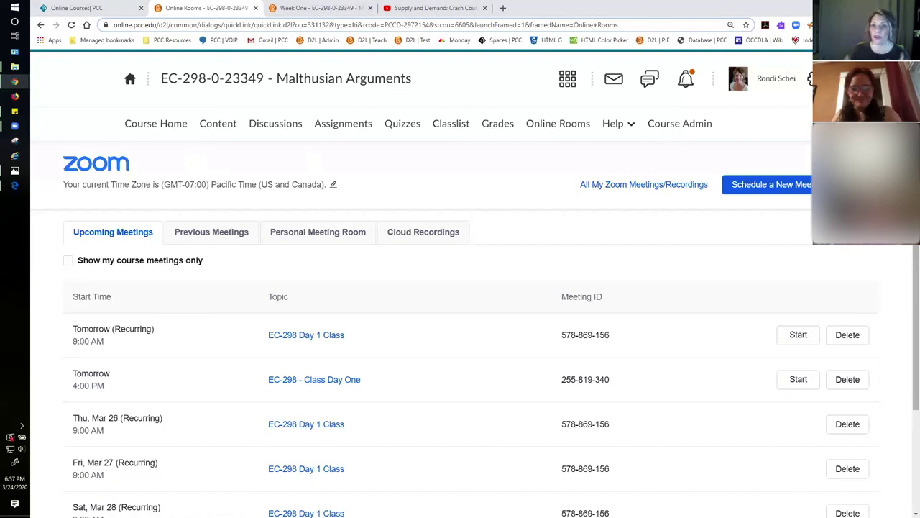
- Go back to the college homepage and open the EC-298-0-23349 - Malthusian Arguments course from the 202002 Spring courses
{"action": "left_click", "coordinate": [131, 81]}
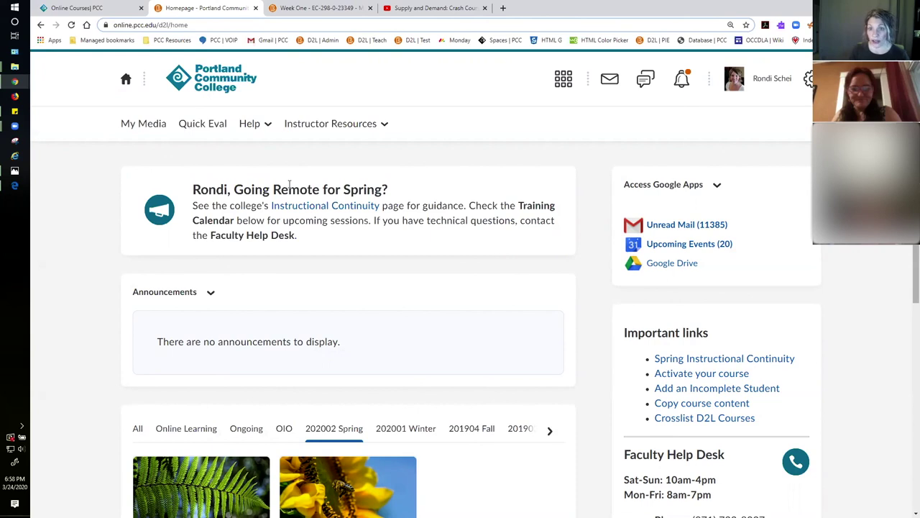
{"action": "scroll", "coordinate": [161, 328], "scroll_direction": "down", "scroll_amount": 3}
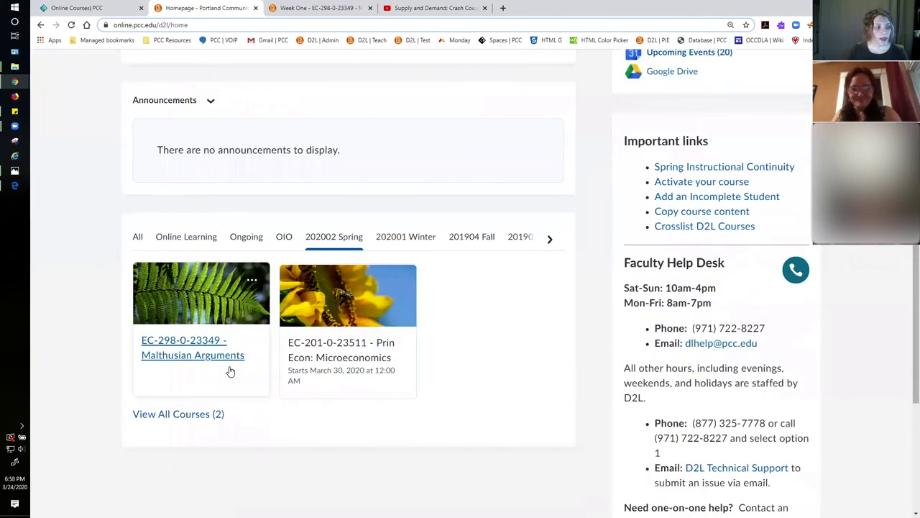
{"action": "left_click", "coordinate": [232, 354]}
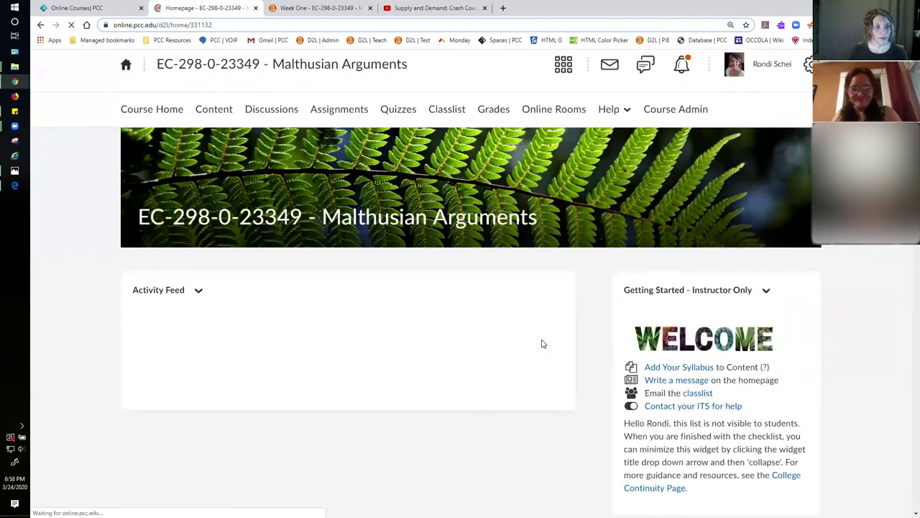
{"action": "scroll", "coordinate": [543, 343], "scroll_direction": "down", "scroll_amount": 1}
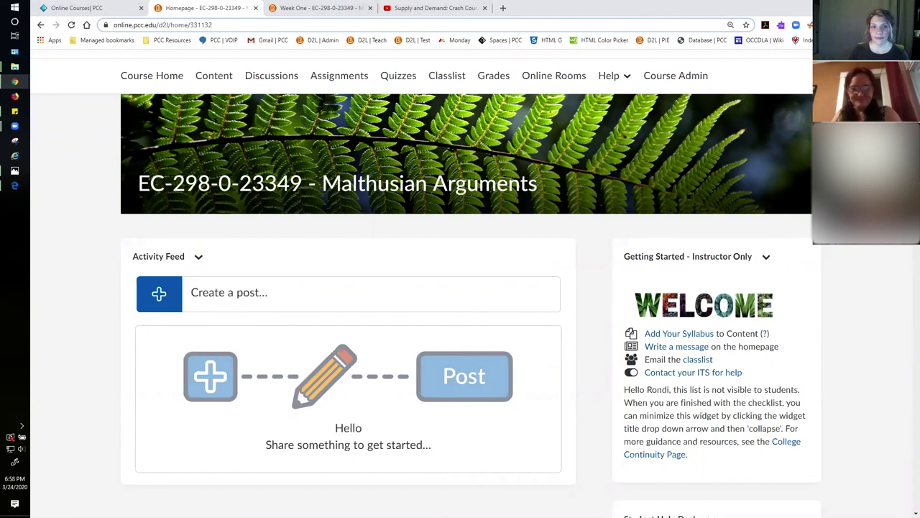
{"action": "scroll", "coordinate": [906, 294], "scroll_direction": "up", "scroll_amount": 1}
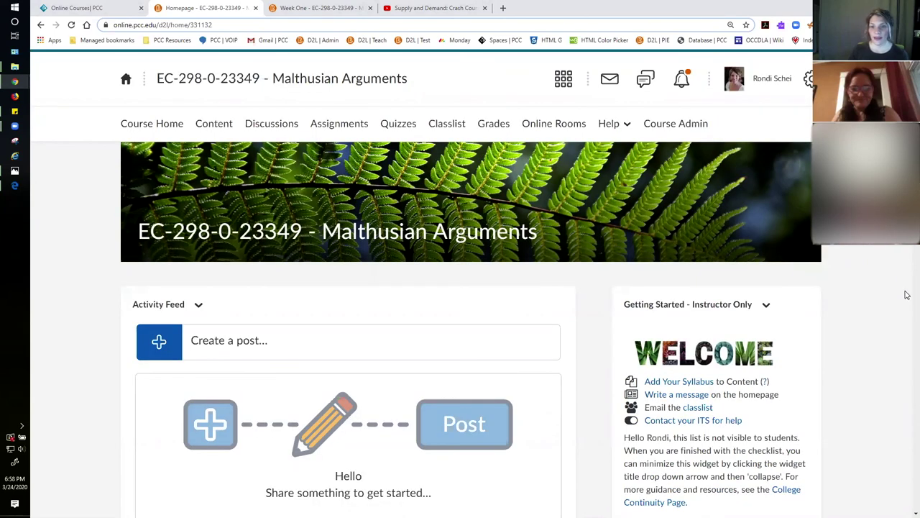